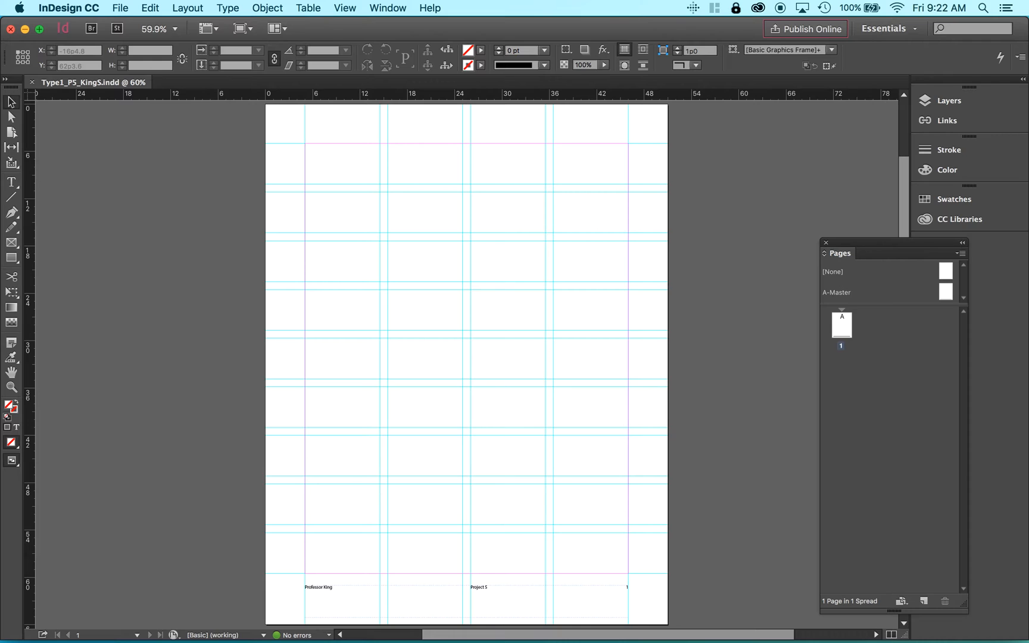
Move the Pages panel closer to the document page and go to page 1
key(super+Tab)
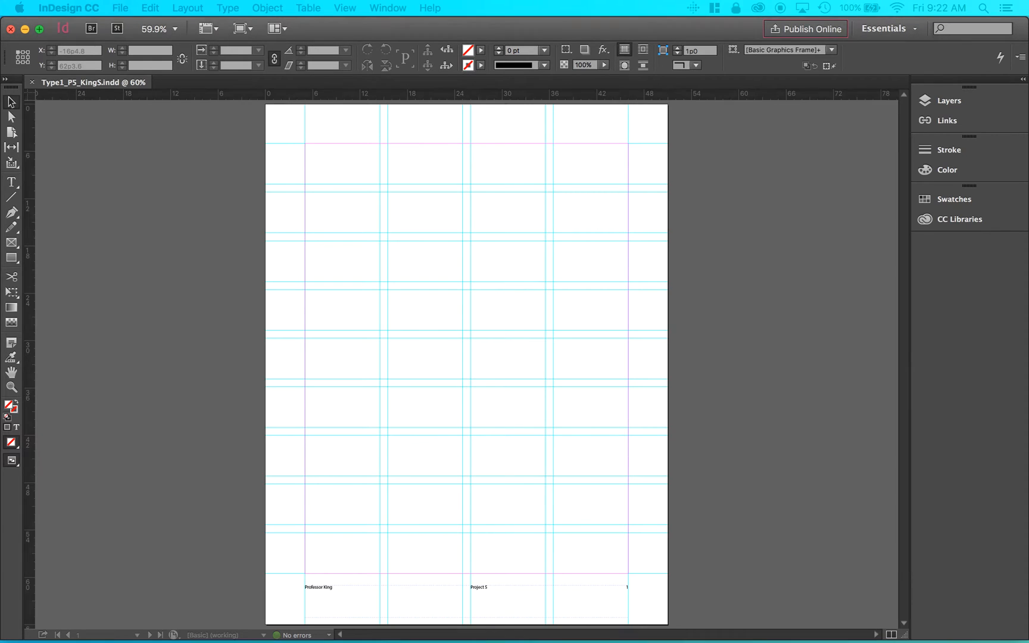
click(767, 359)
drag(874, 242, 773, 139)
double_click(742, 225)
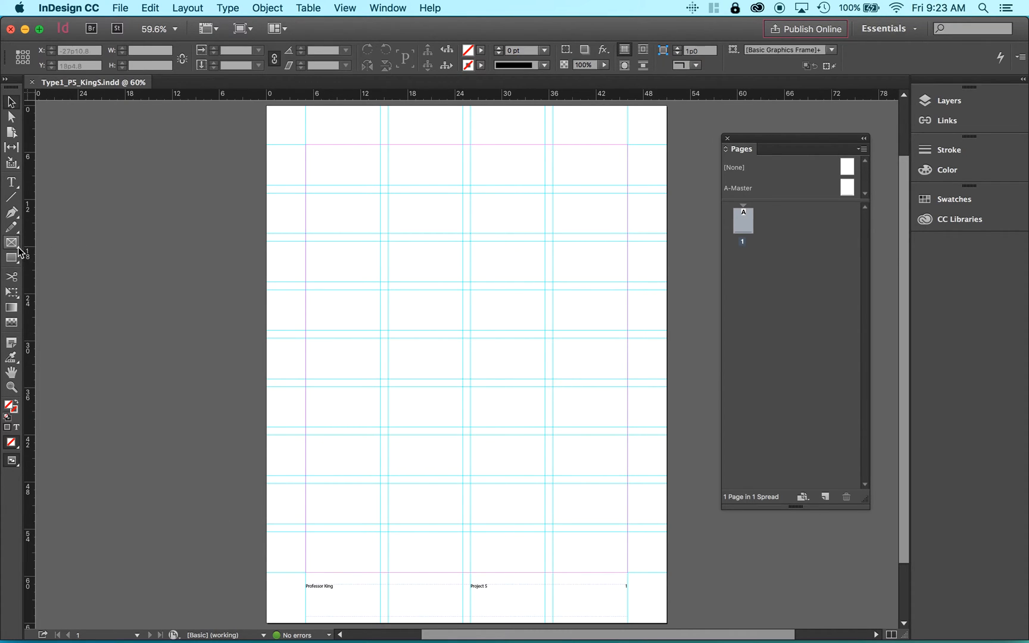
Draw a text frame filling page 1 from margin to margin, and toggle the guides off and on to check it
click(13, 183)
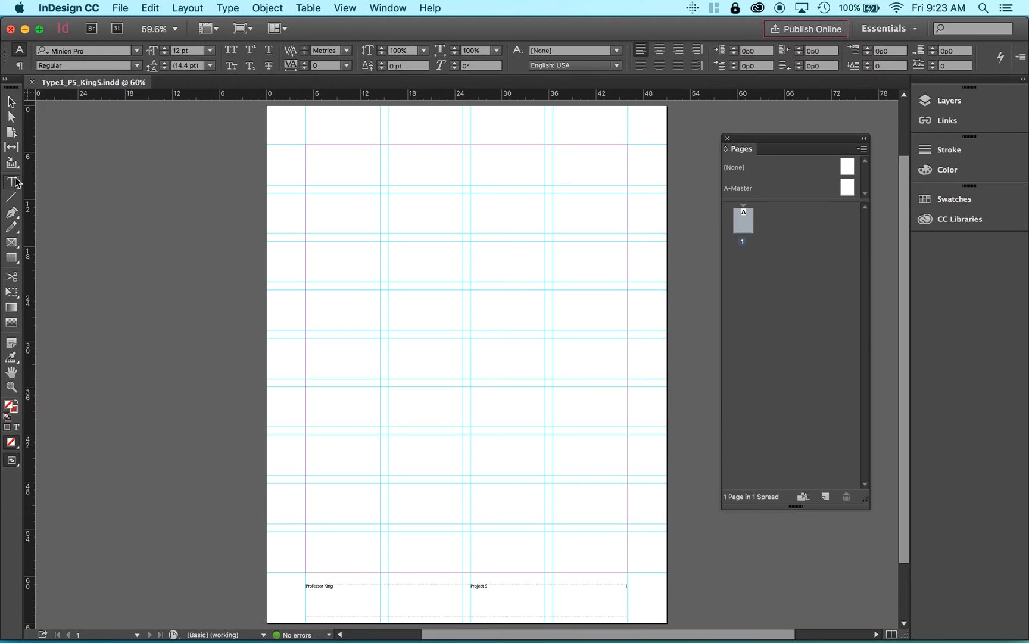
click(12, 182)
drag(305, 144, 631, 571)
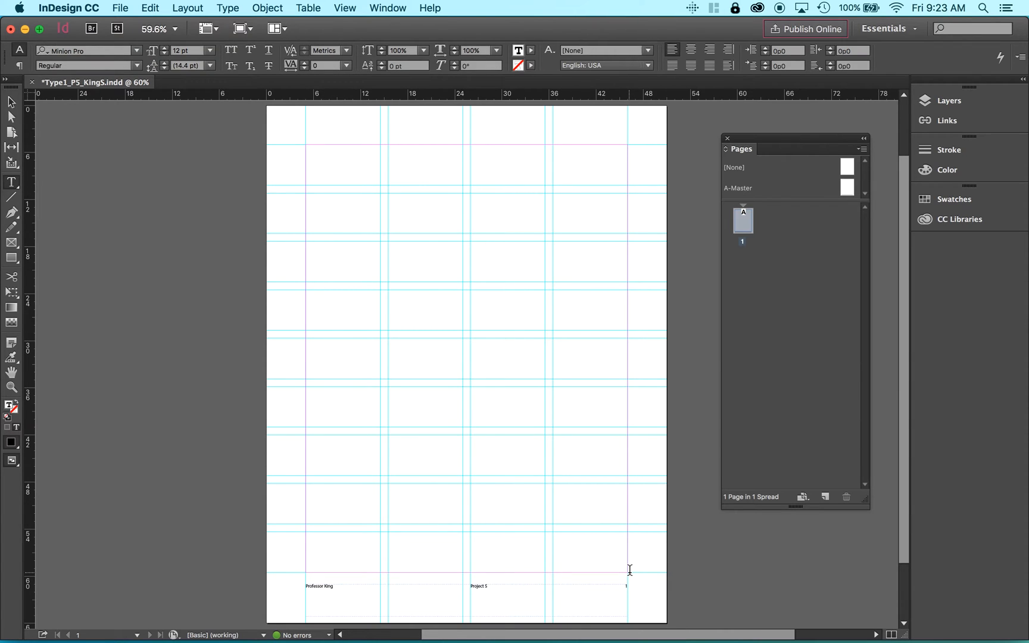
key(super+semicolon)
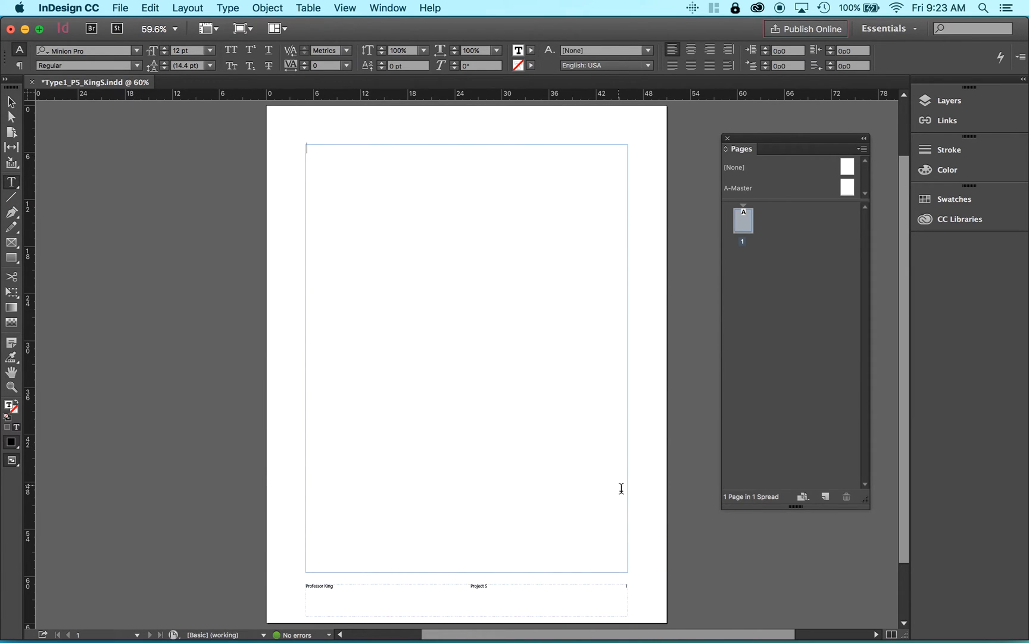
key(super+semicolon)
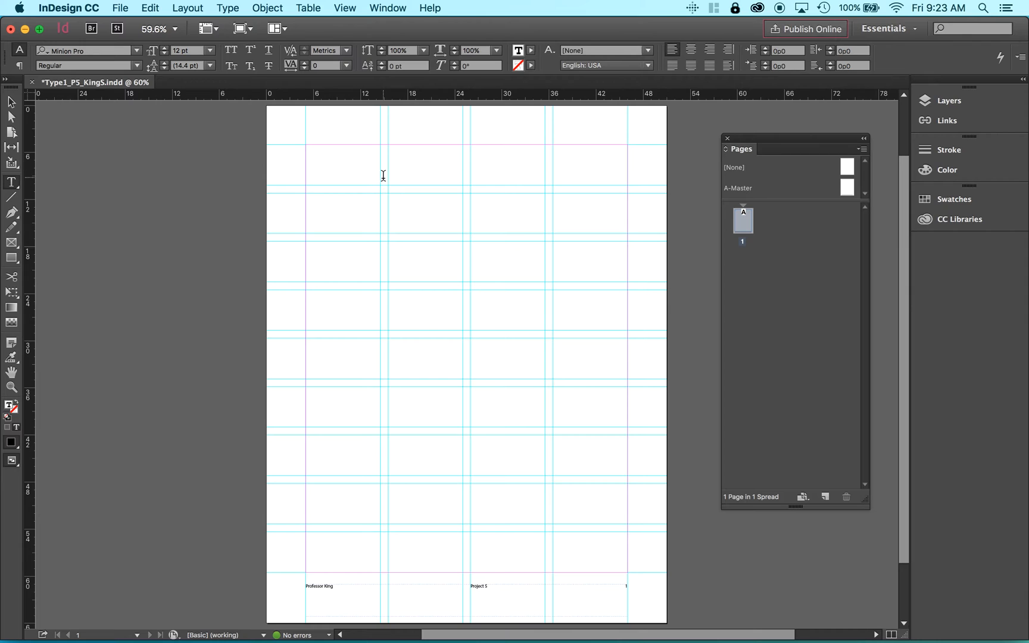
Place Type essay.docx from Teaching documents > *Type 1 > 2016 01 Spring CCNY > Project 5 into the text frame
click(120, 7)
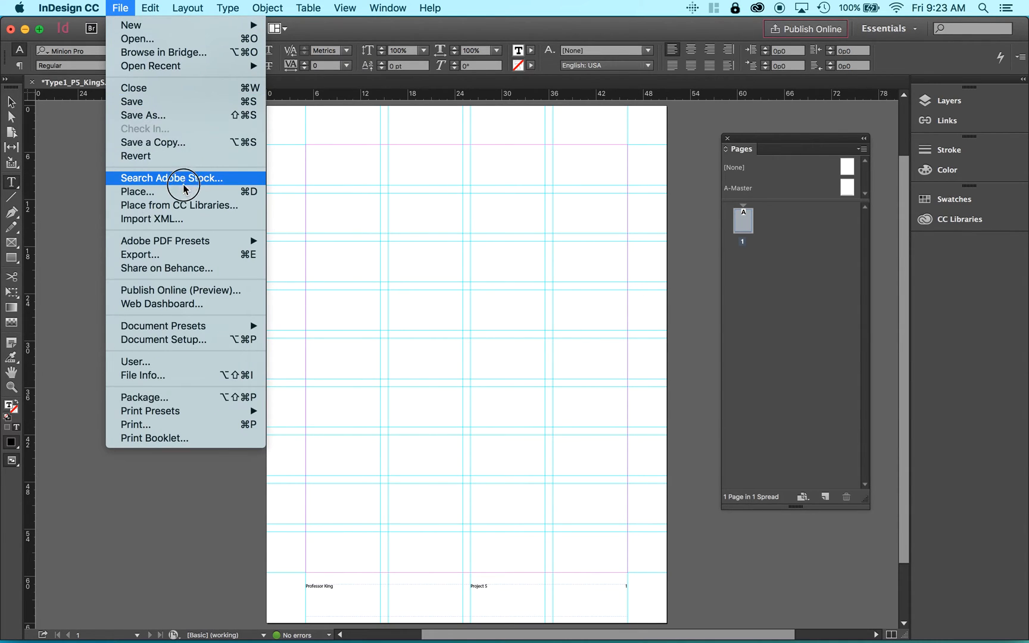
click(306, 180)
click(341, 169)
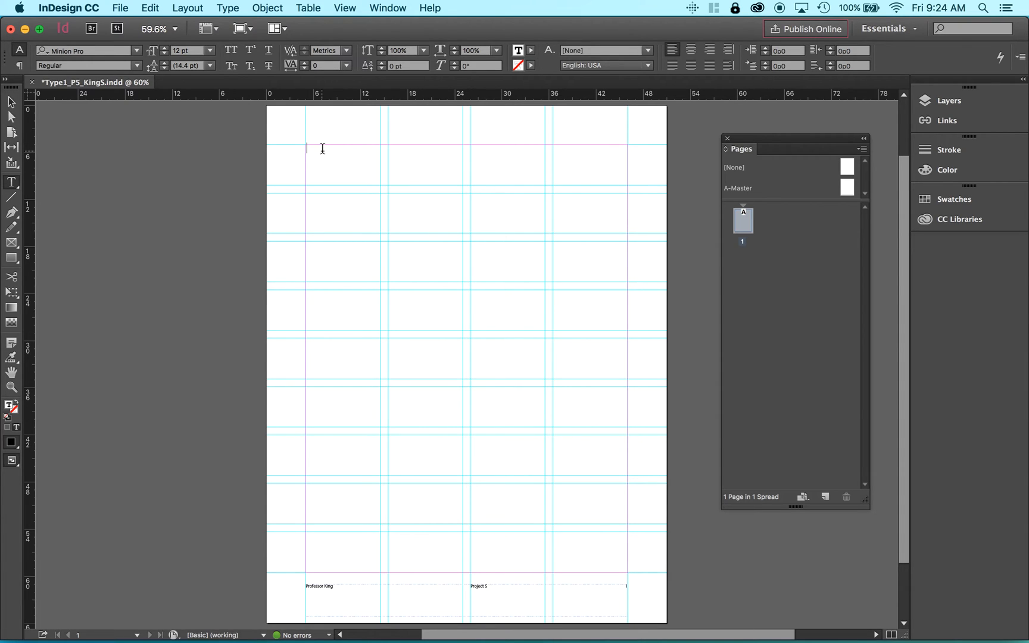
click(121, 9)
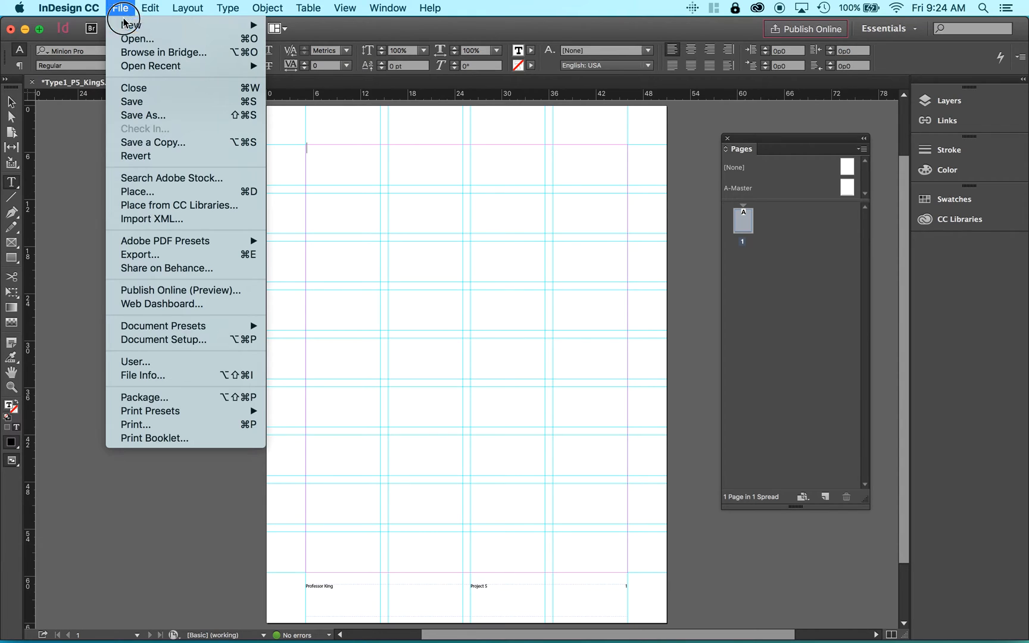
click(160, 197)
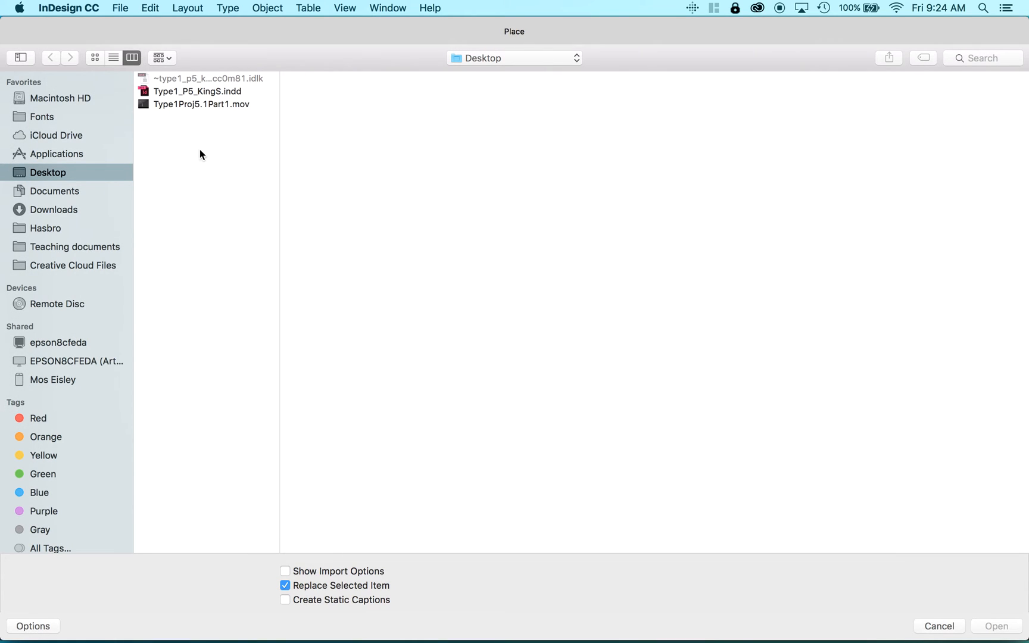
click(71, 249)
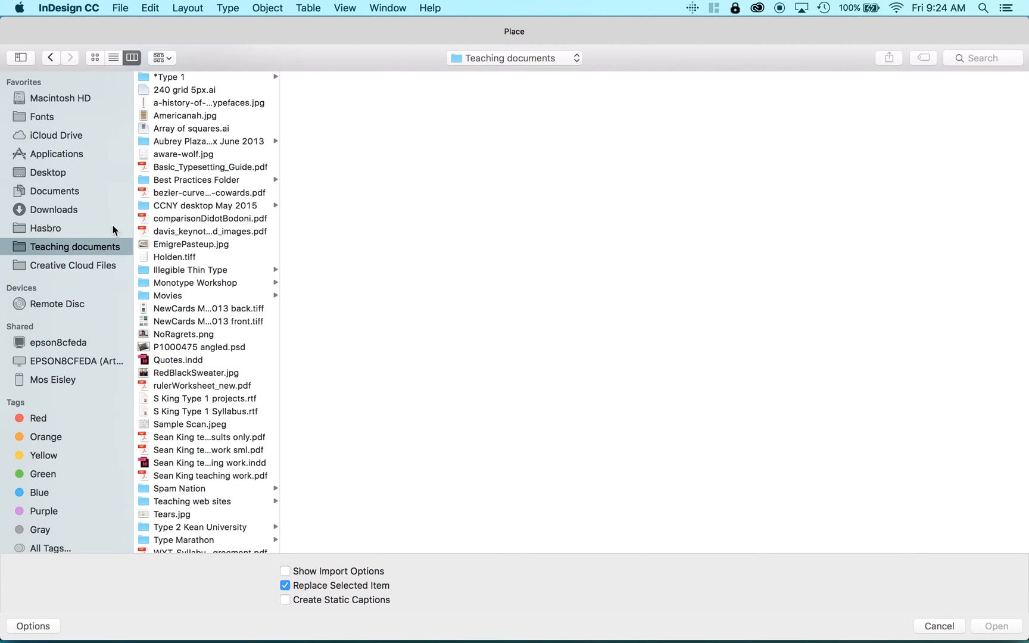
click(198, 81)
scroll(226, 223, up, 2)
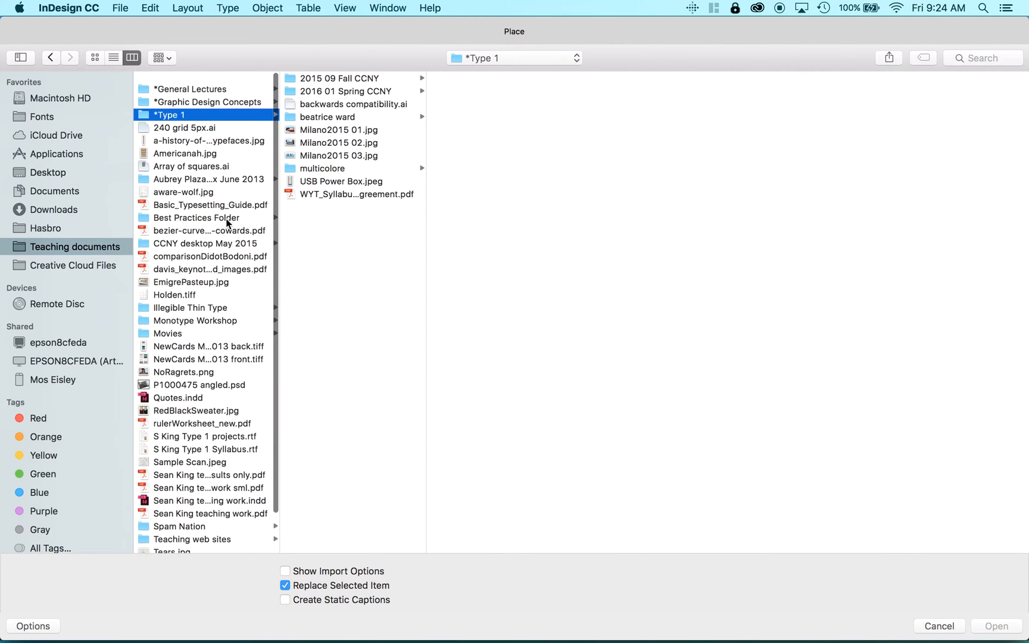
click(374, 91)
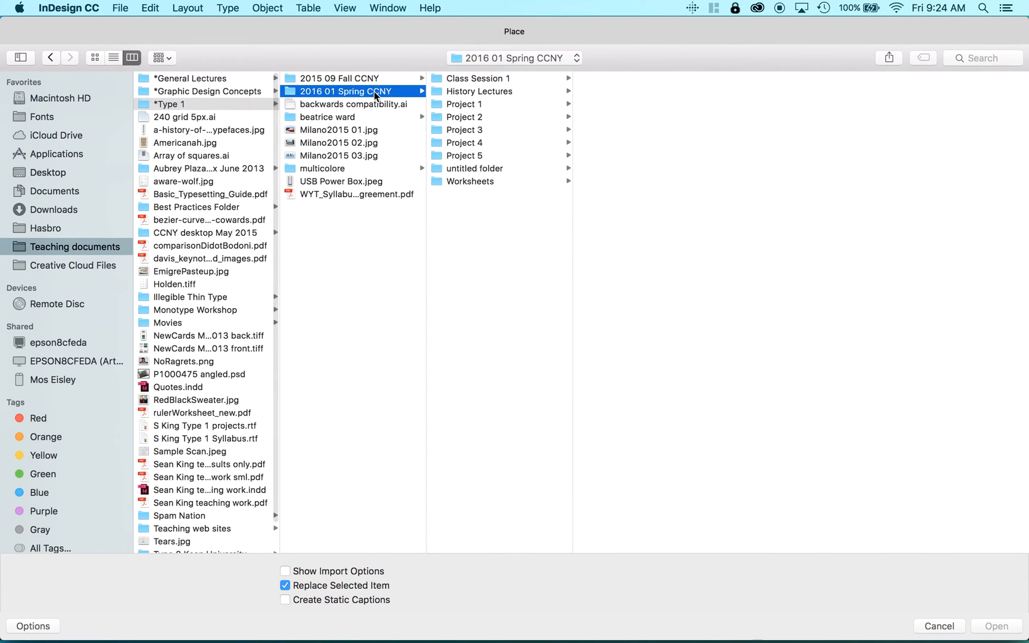
click(498, 156)
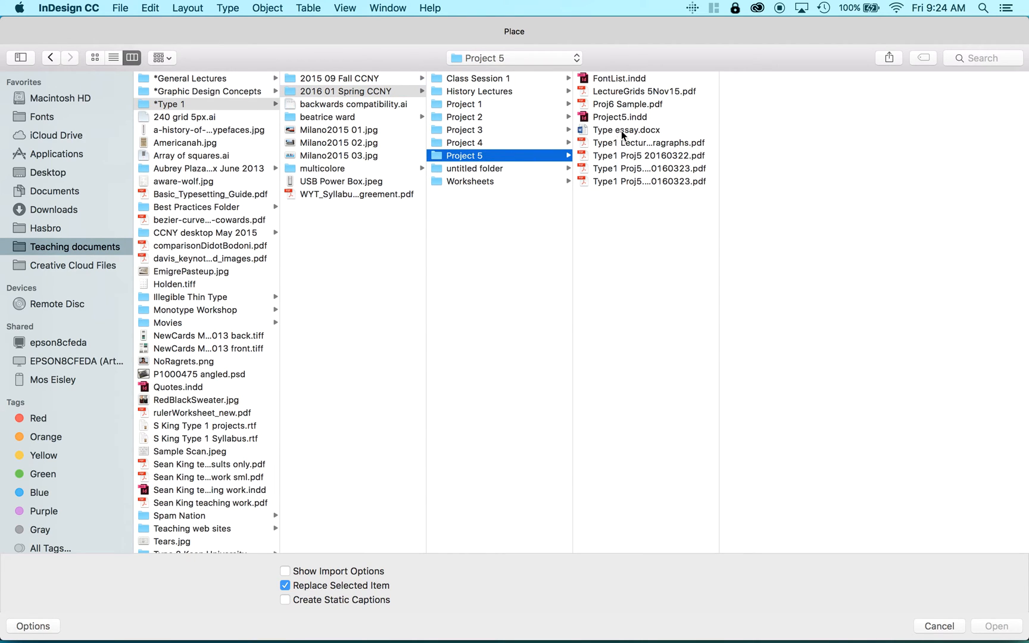
click(622, 131)
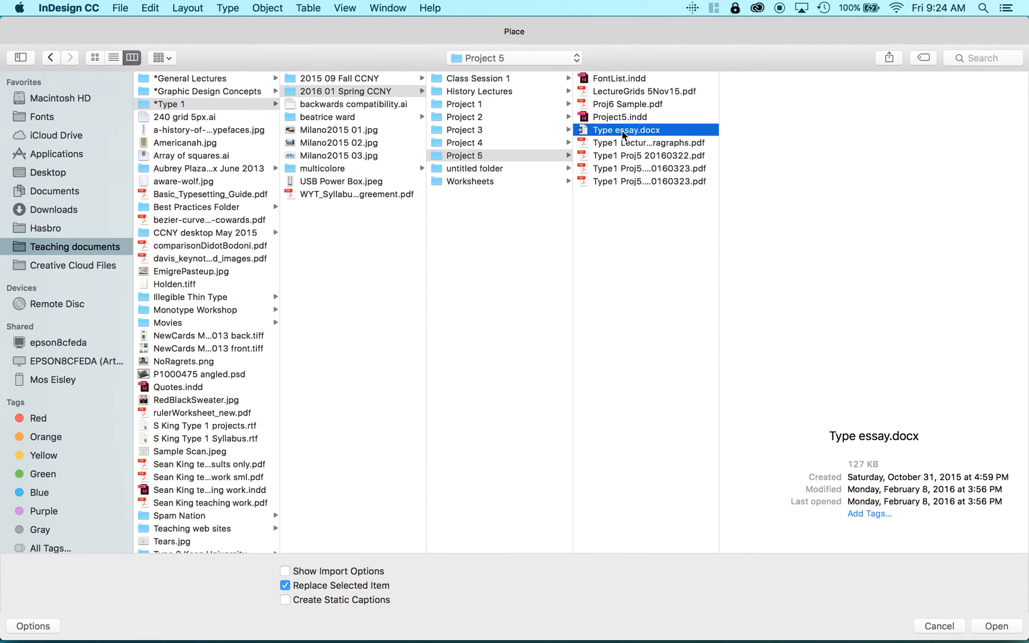
click(1001, 627)
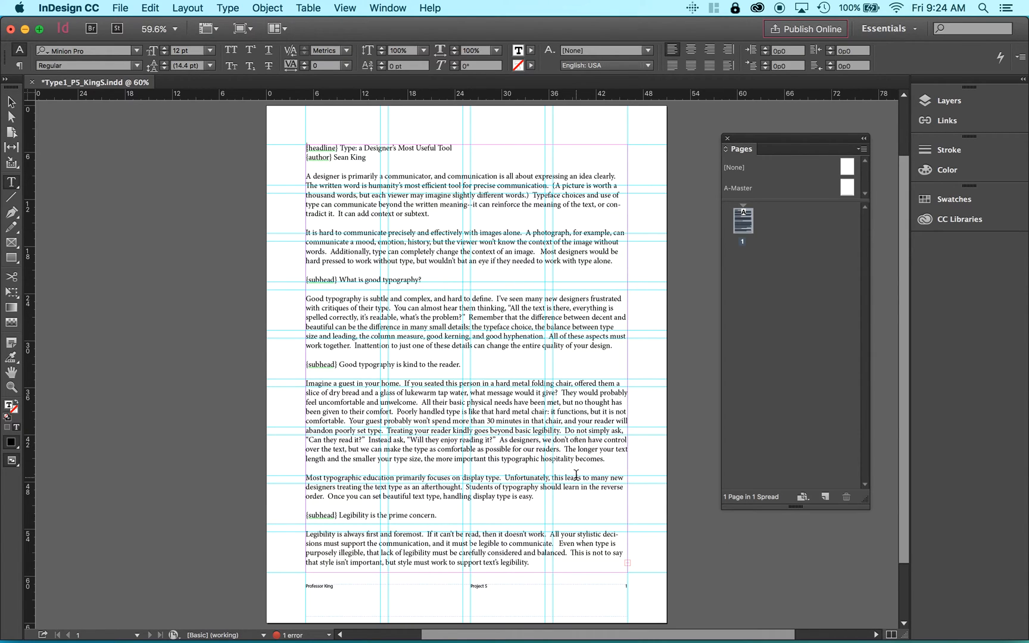
Close the Pages panel to free the pasteboard beside the page
scroll(576, 474, right, 5)
scroll(576, 475, down, 1)
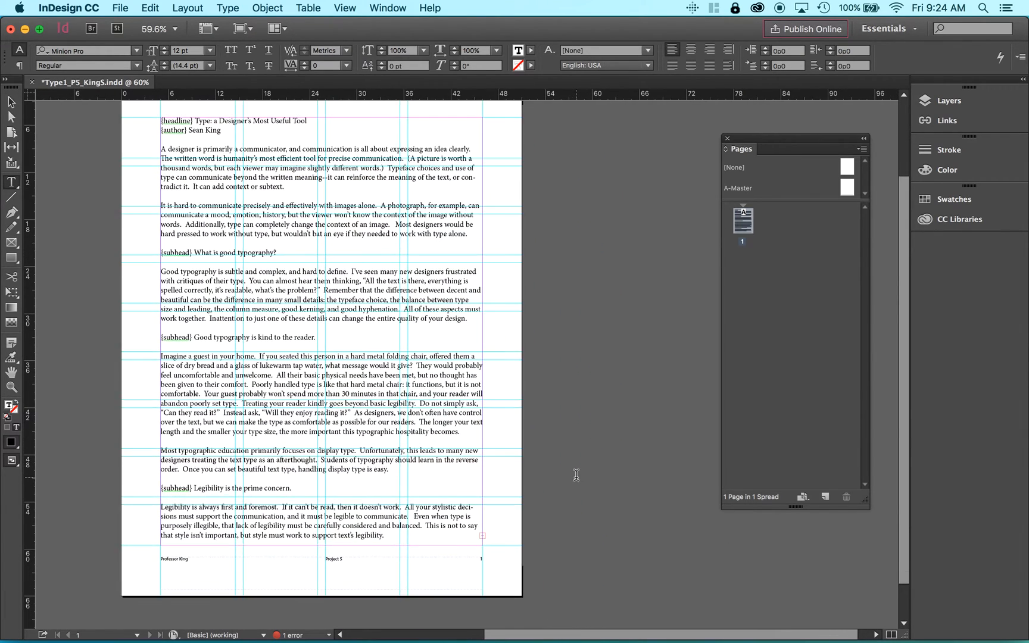
scroll(576, 474, up, 1)
scroll(576, 474, left, 1)
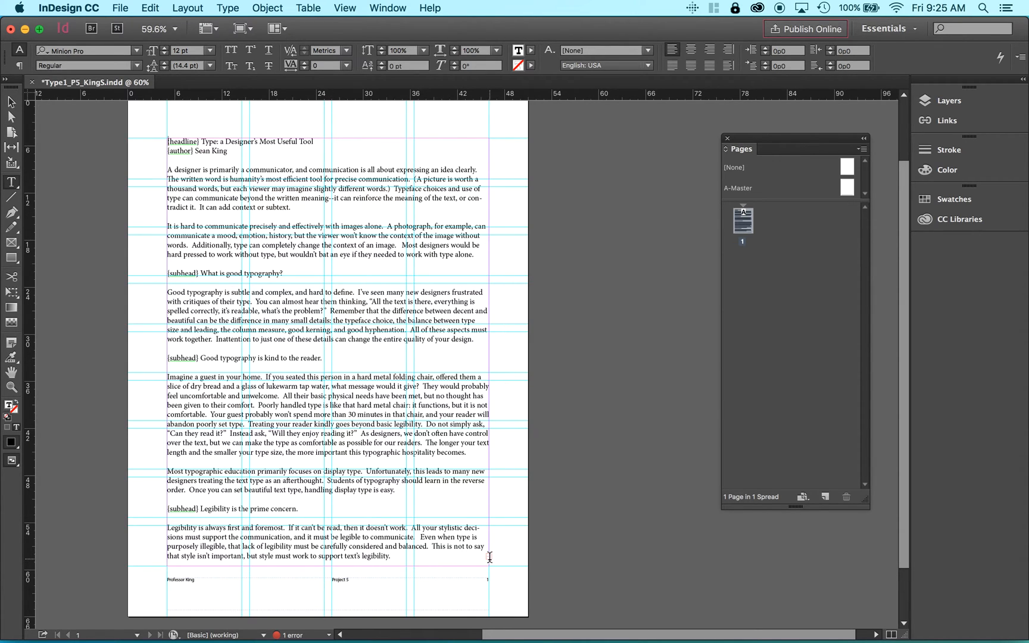
click(727, 139)
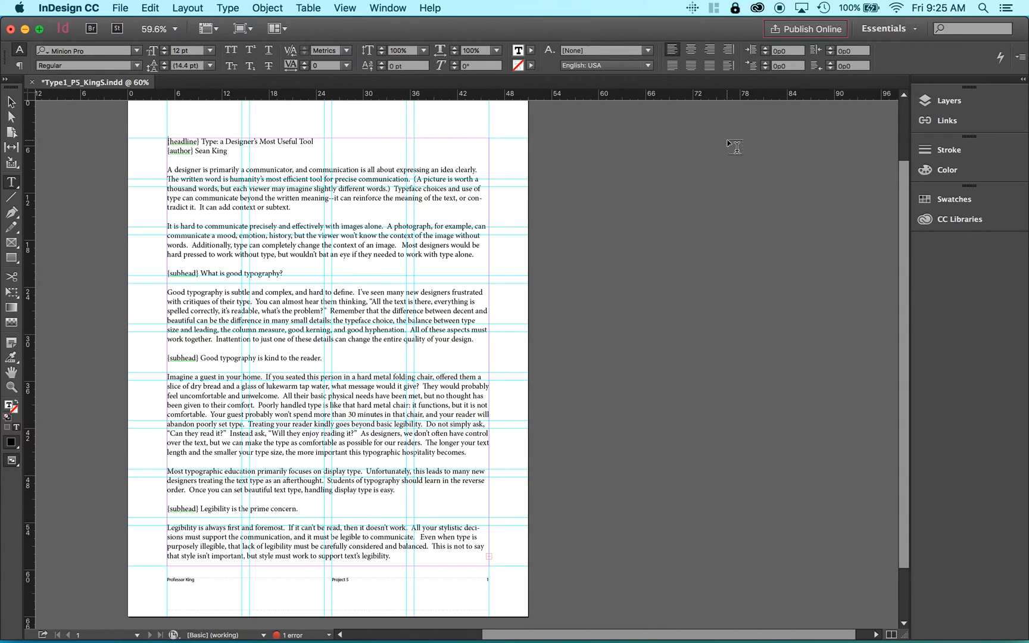
Thread the overset text into a new frame about 38p1 wide and 58p6 high on the pasteboard, and delete that frame
click(10, 102)
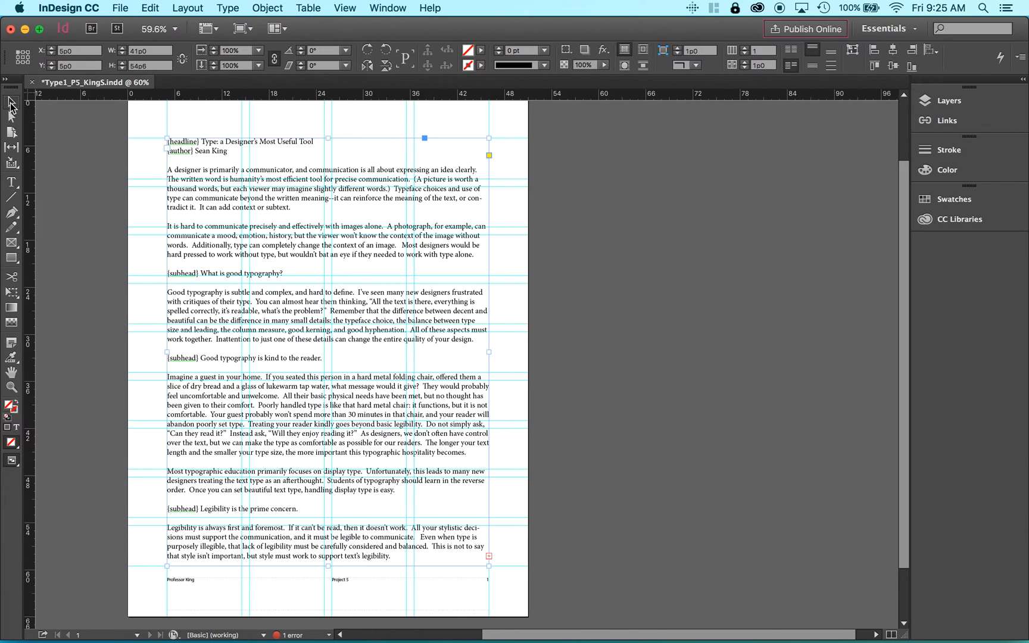
click(489, 557)
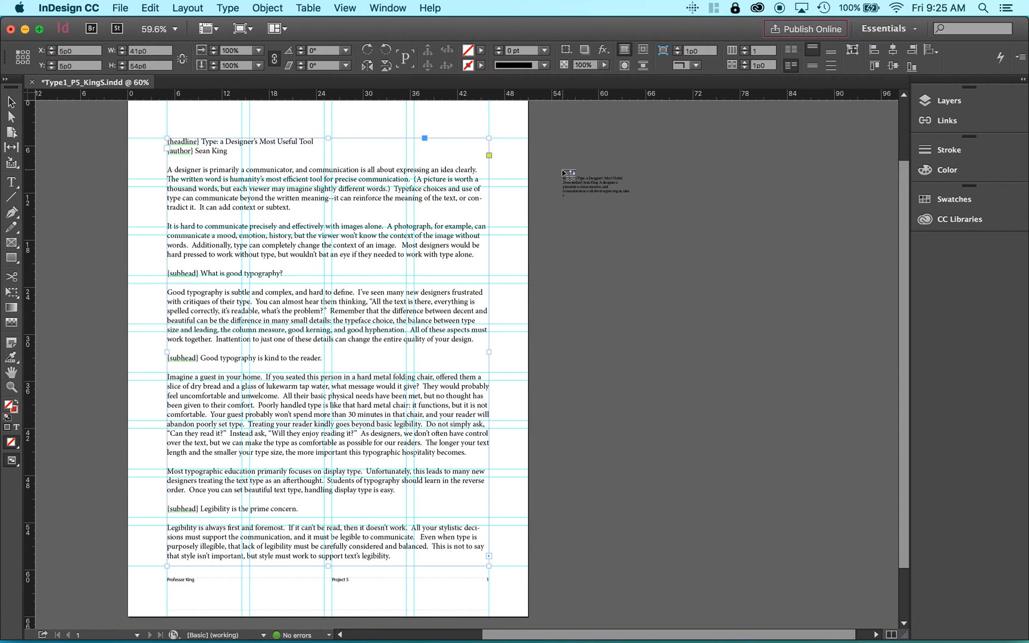
drag(556, 134, 855, 593)
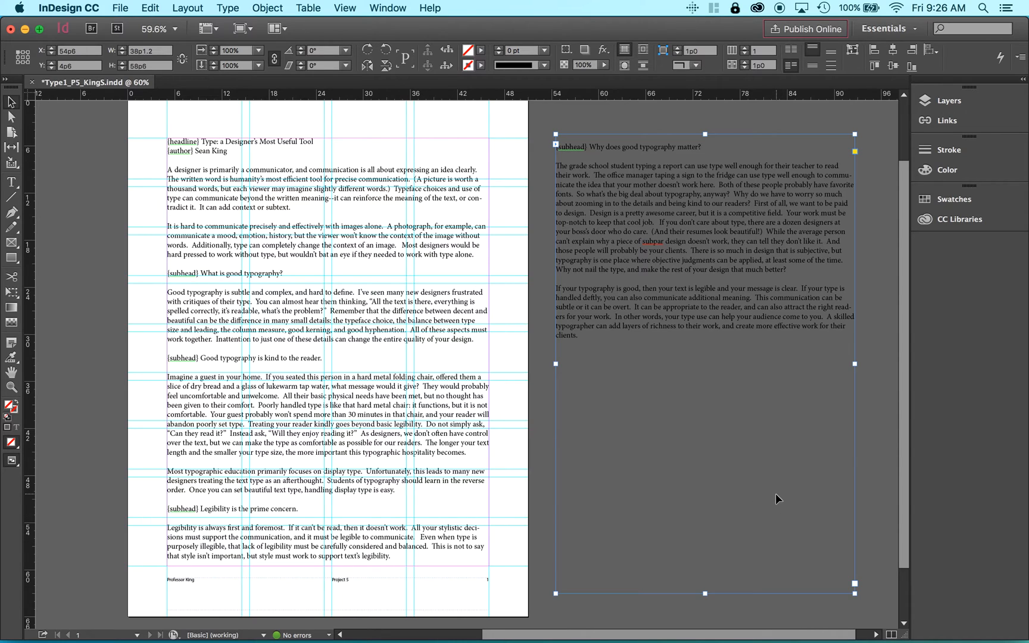
key(Delete)
Switch to Acrobat Pro to review the layout sample and part 1 directions in the Project 5 PDF, and return to InDesign
click(464, 422)
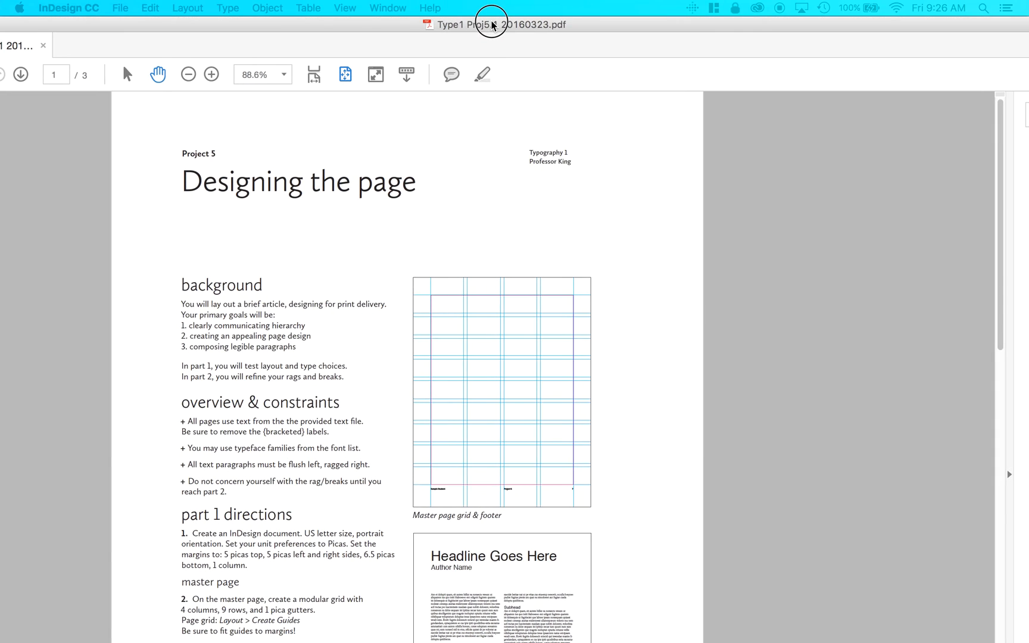
drag(492, 26, 492, 26)
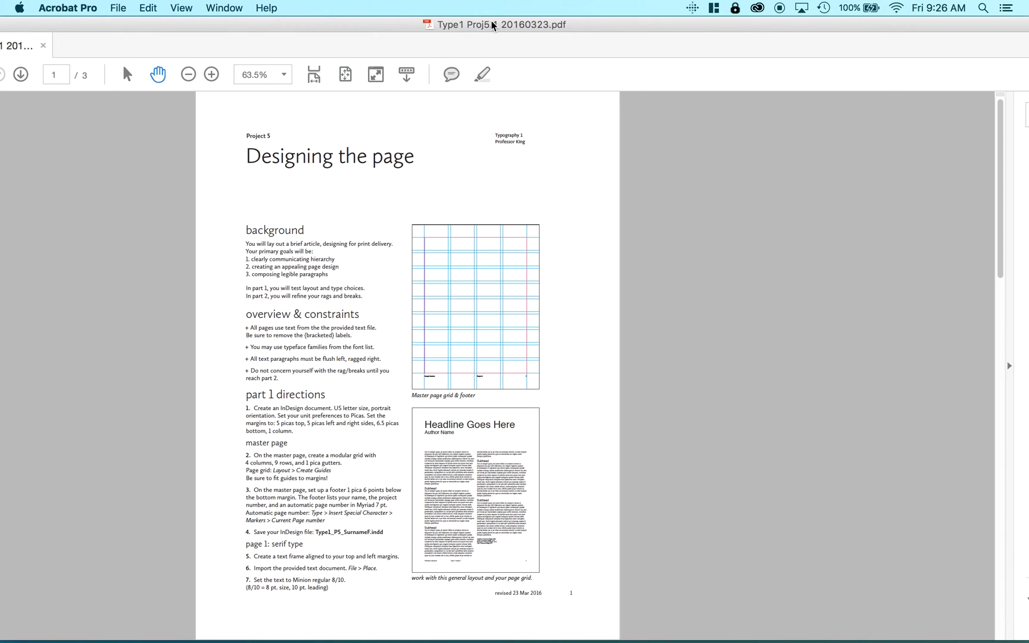
drag(377, 30, 569, 15)
double_click(569, 15)
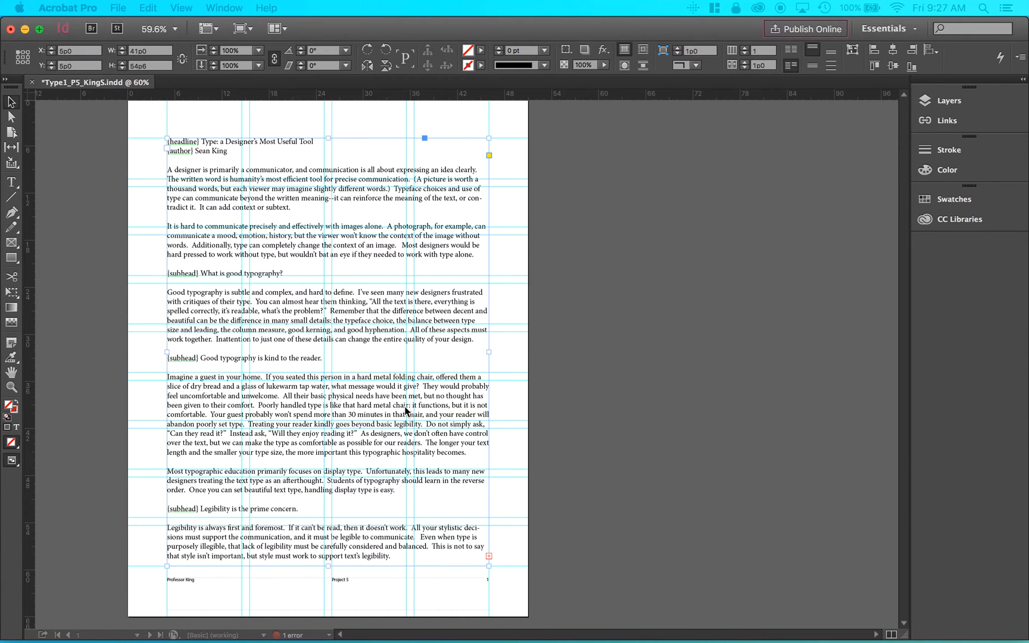
click(686, 308)
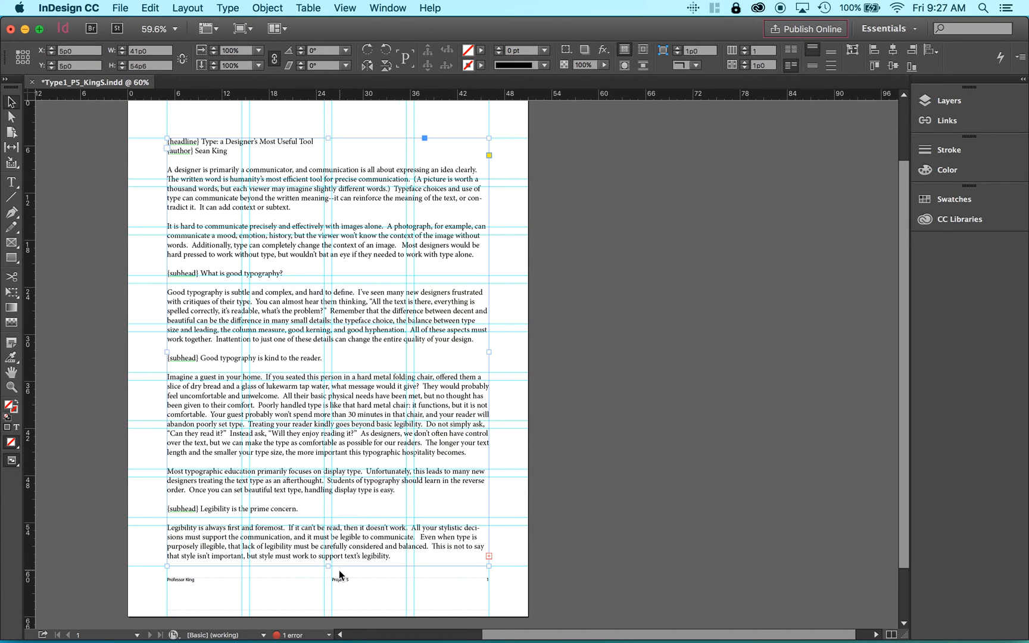
Shorten the essay's text frame to about 11p4 high and show the hidden characters
drag(329, 569, 322, 226)
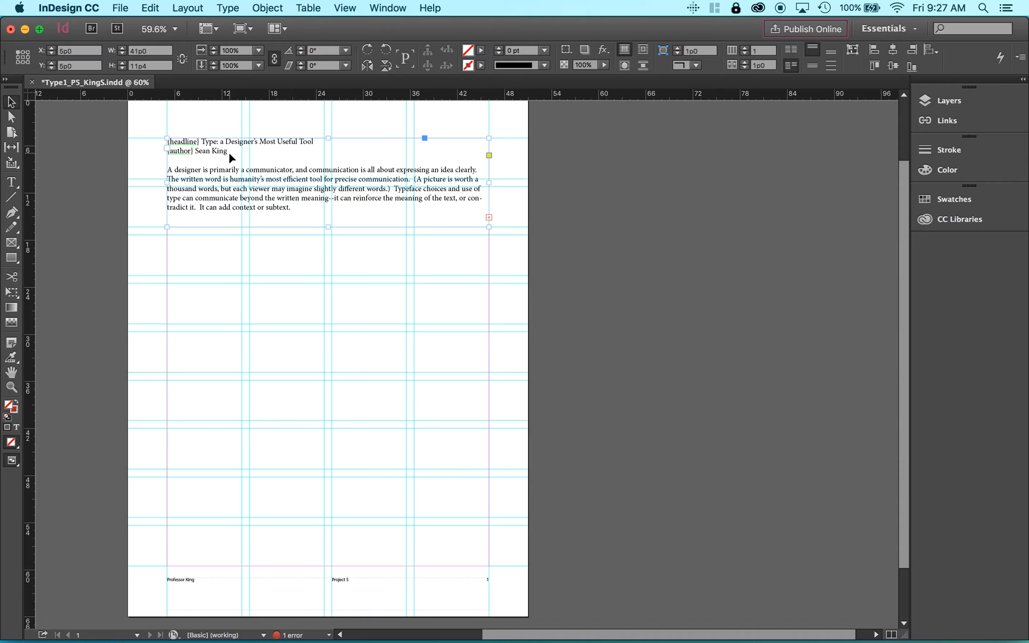
click(11, 388)
click(231, 189)
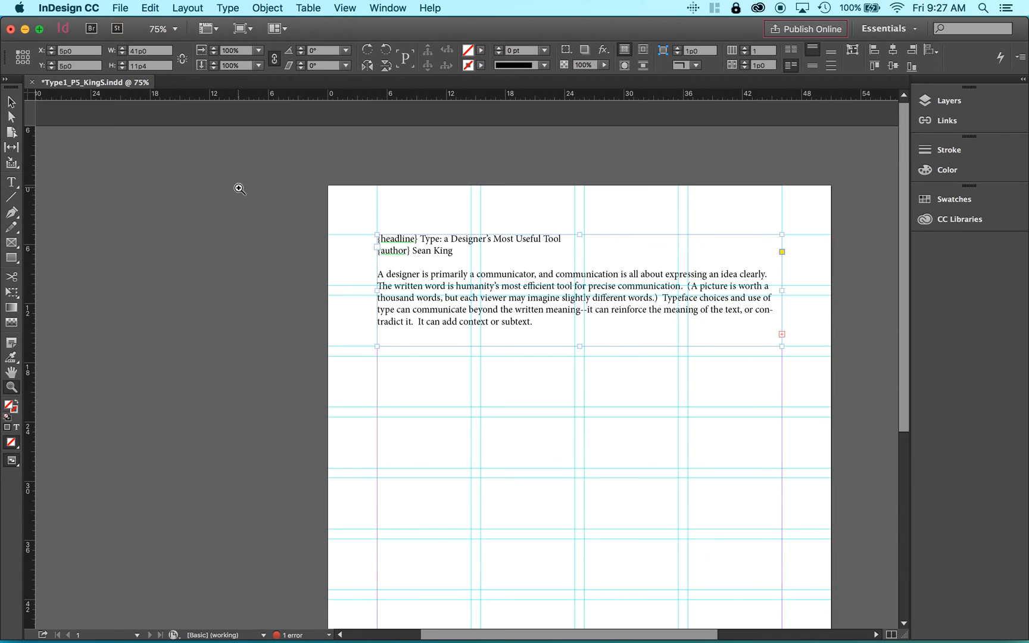
click(597, 300)
click(229, 8)
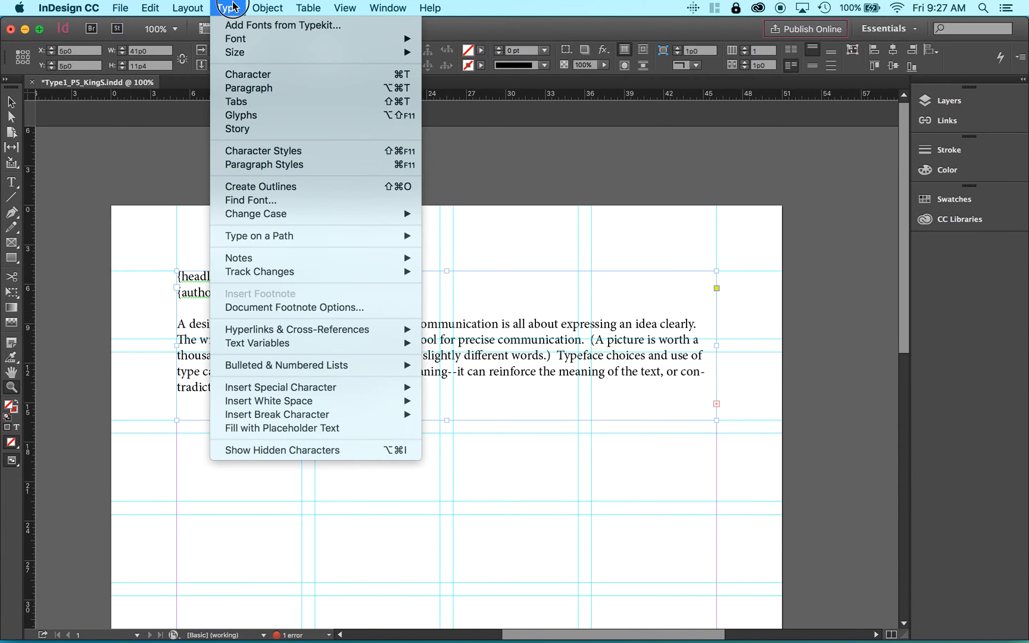
click(262, 448)
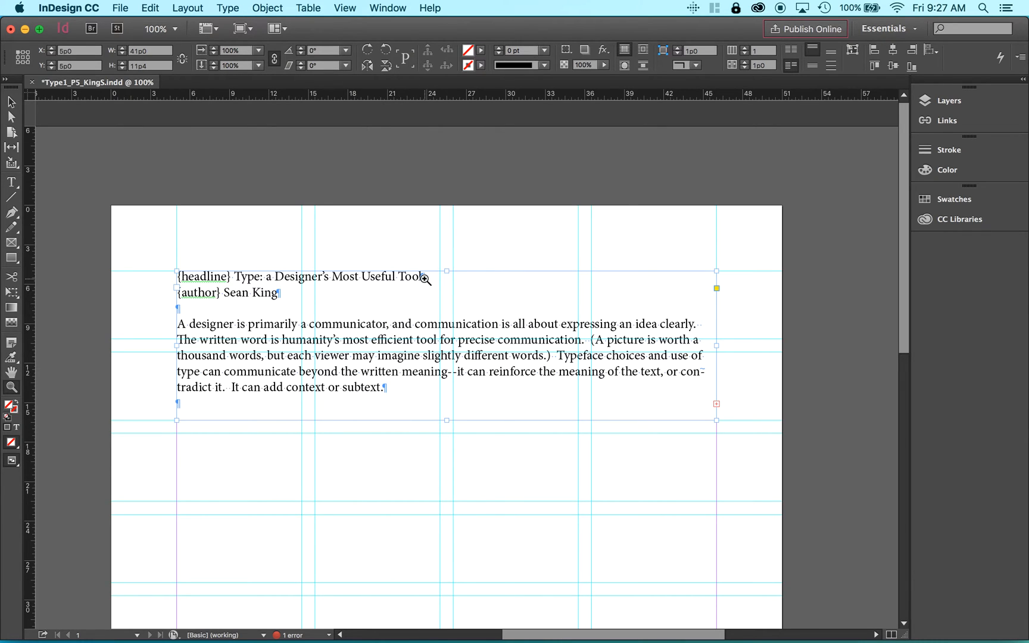
Insert an extra paragraph return in the blank line below the author line, and delete it again
click(283, 295)
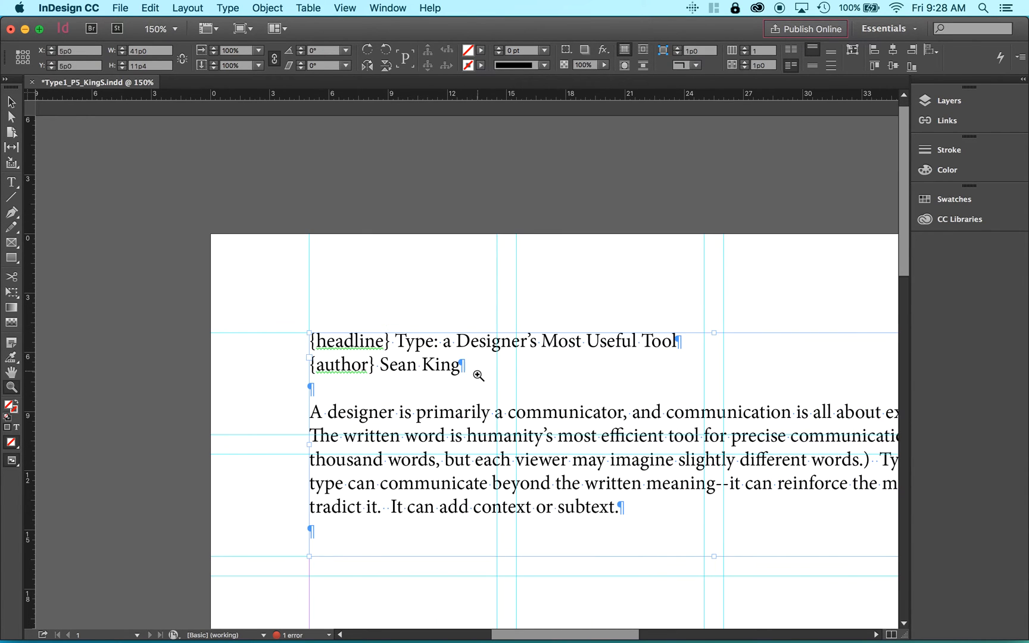
click(478, 375)
click(479, 376)
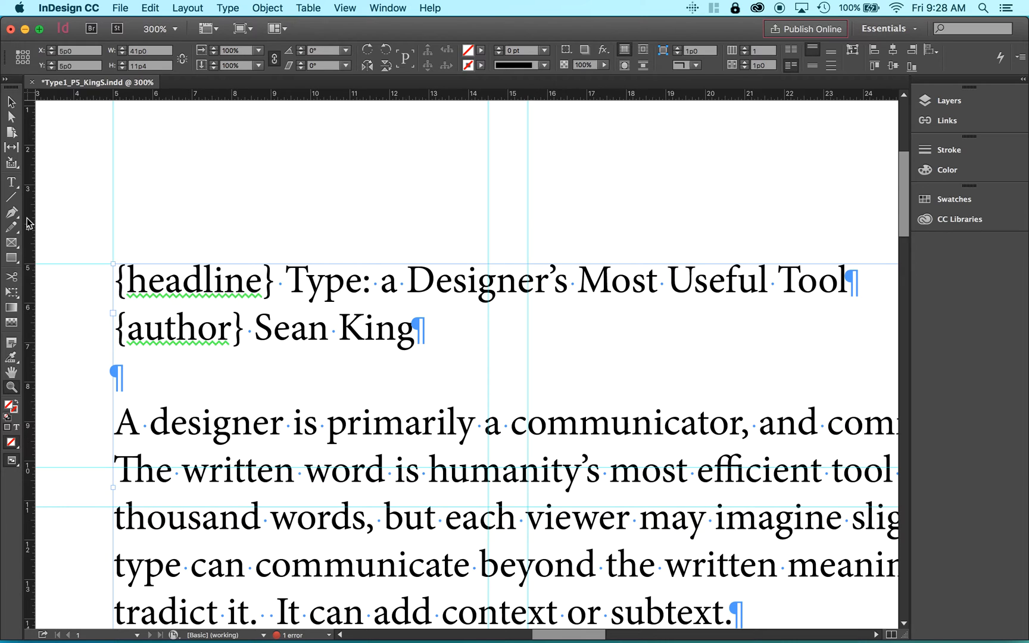
click(12, 181)
click(133, 384)
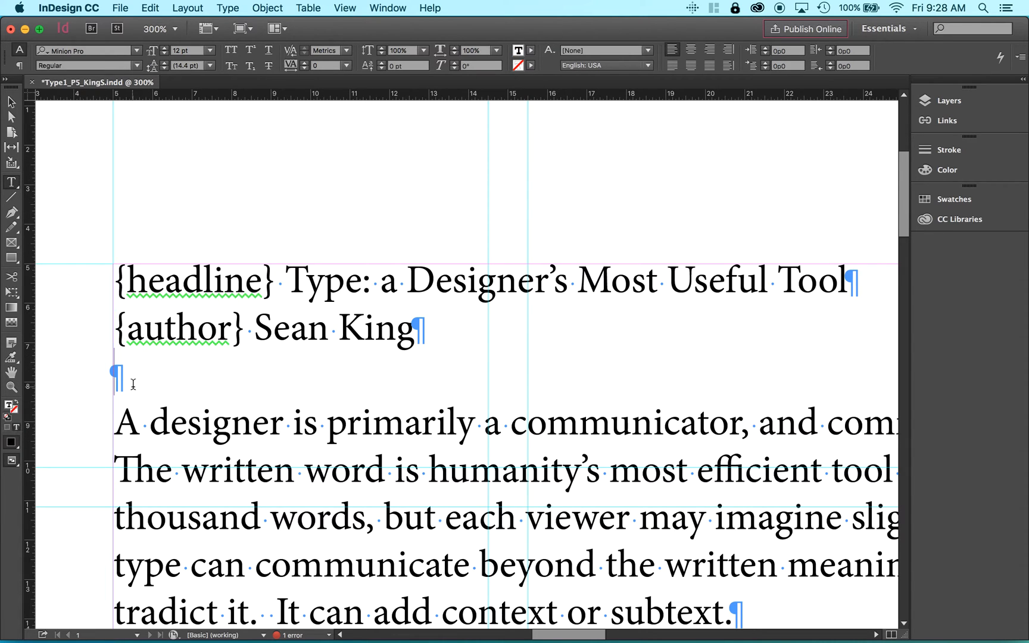
key(Return)
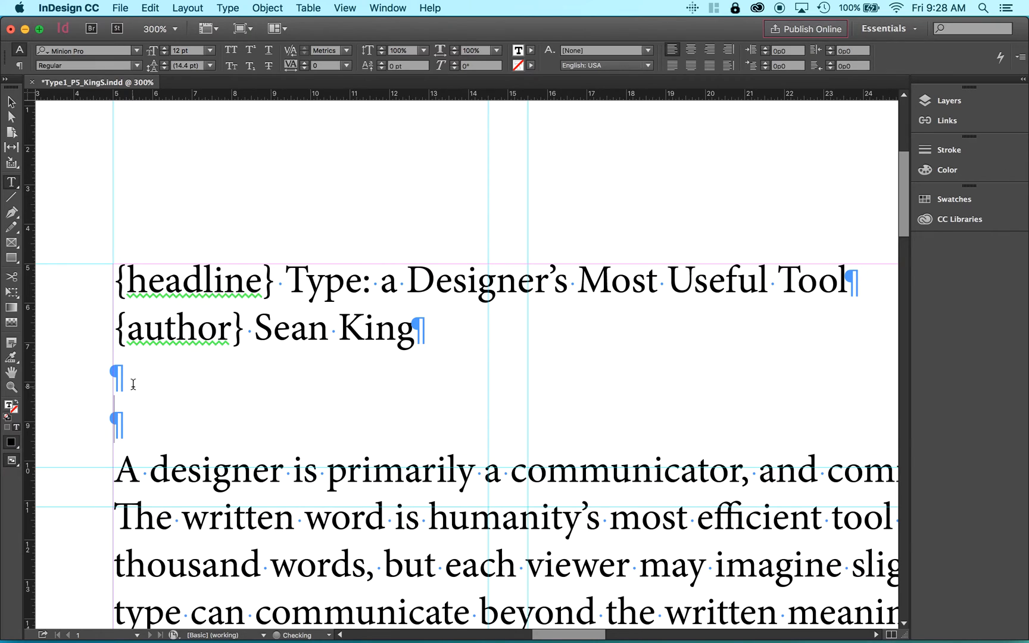
key(BackSpace)
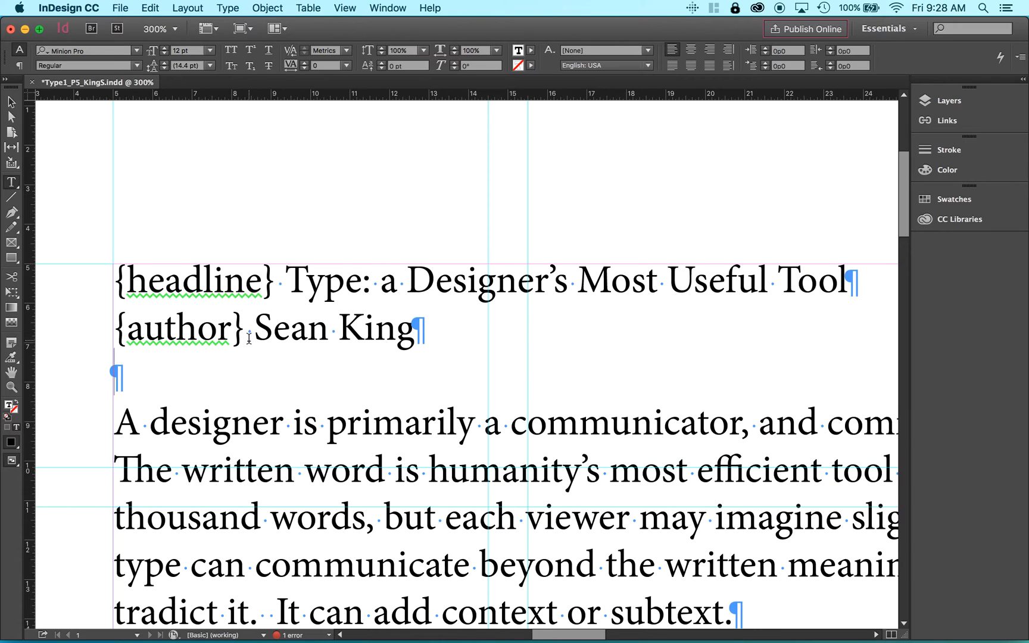
Insert an extra space after the author tag and delete it again
click(247, 325)
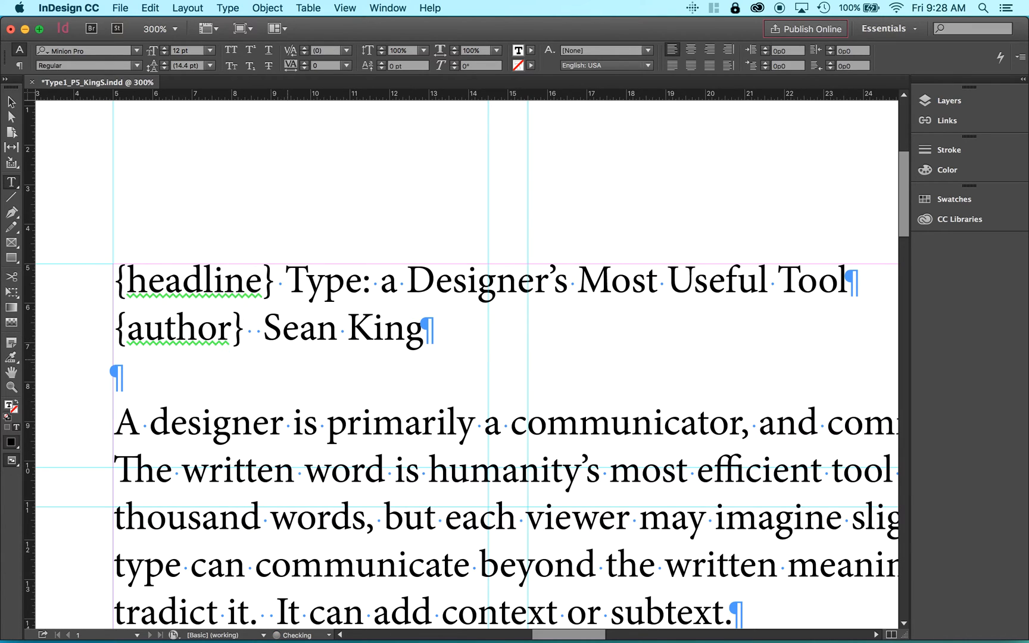
key(BackSpace)
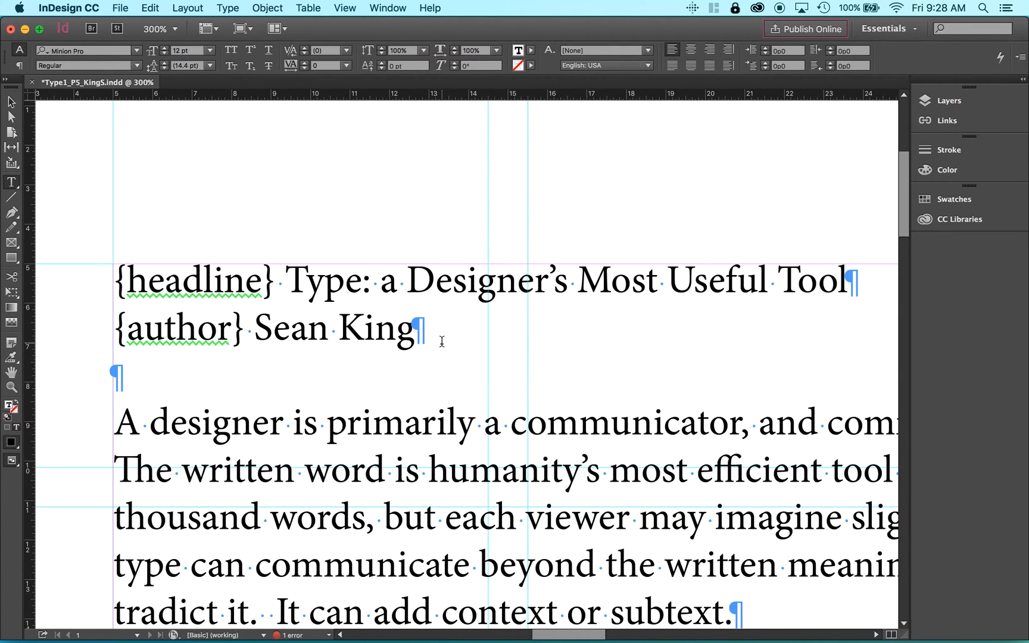
scroll(437, 390, down, 10)
scroll(437, 390, up, 15)
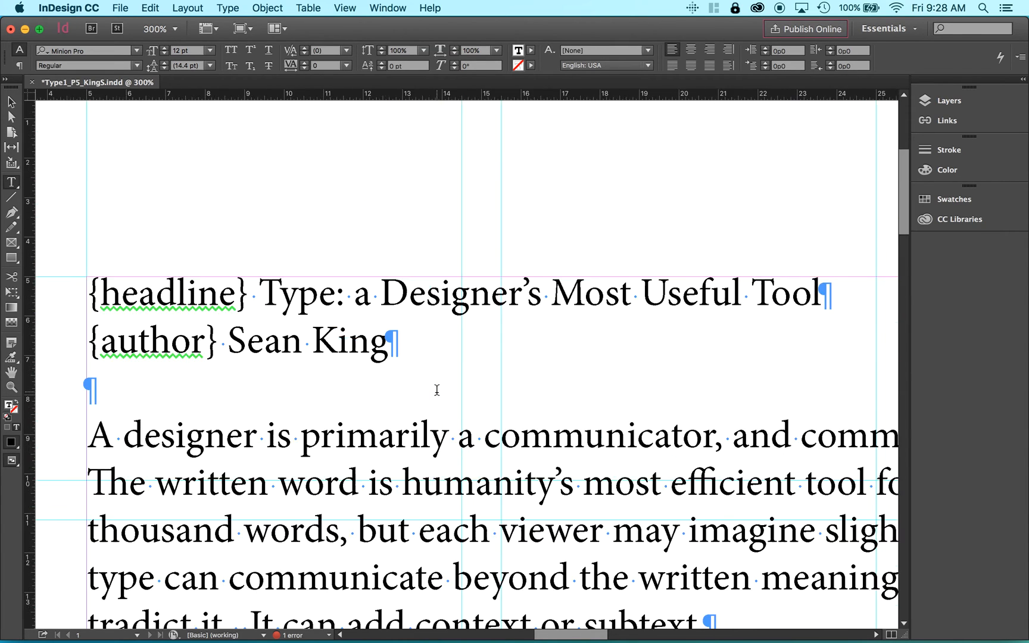
key(super+0)
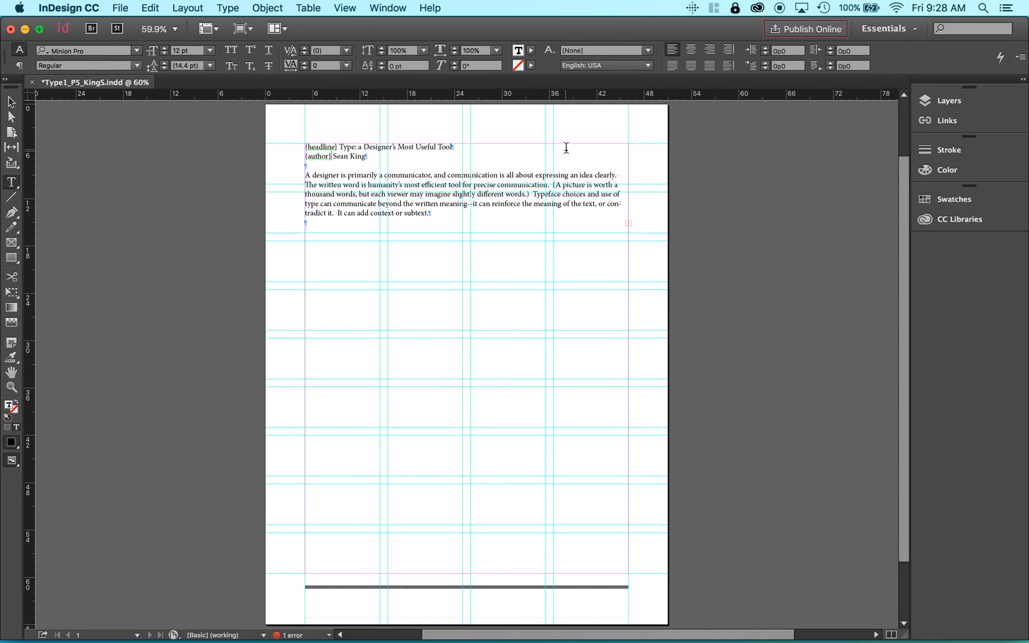
Try an extra paragraph return in the blank line below the author line, remove it, and insert a column break there
key(Escape)
key(super+equal)
key(super+equal)
key(super+equal)
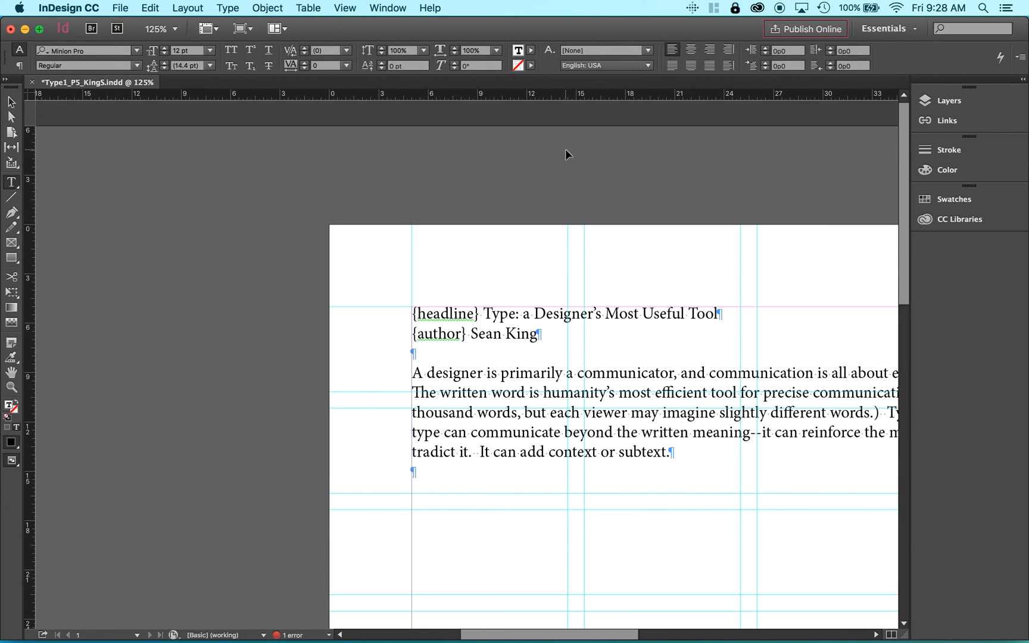
scroll(639, 328, down, 5)
scroll(639, 328, right, 5)
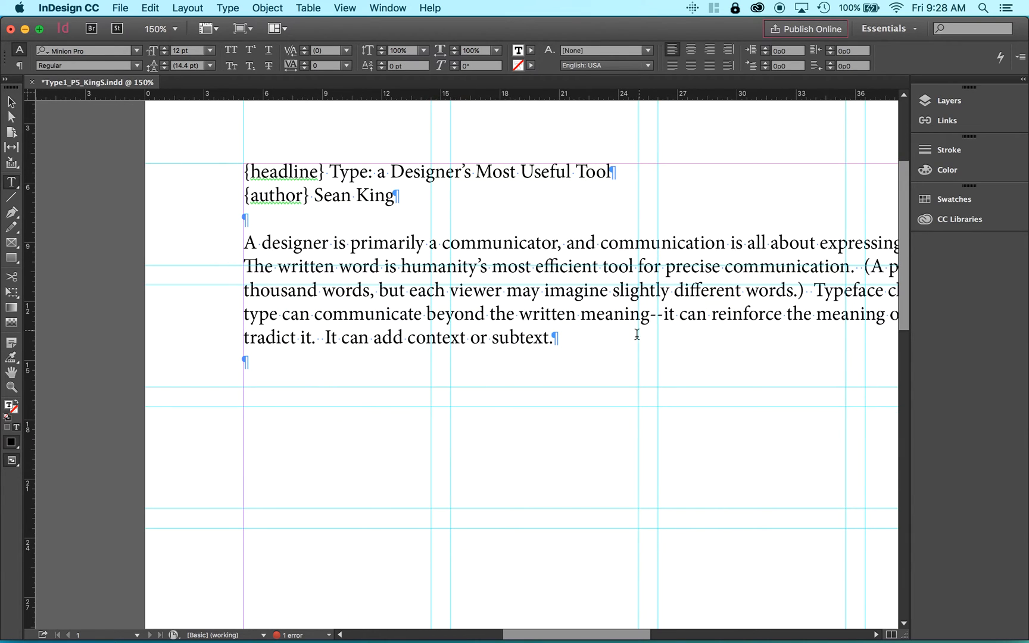
click(409, 199)
click(360, 225)
key(Return)
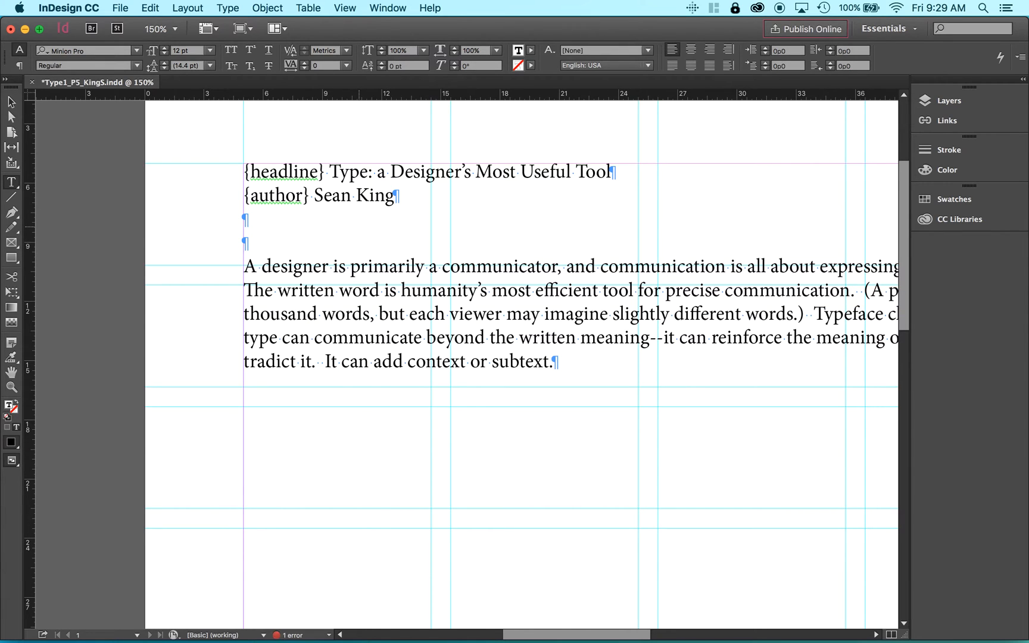
key(BackSpace)
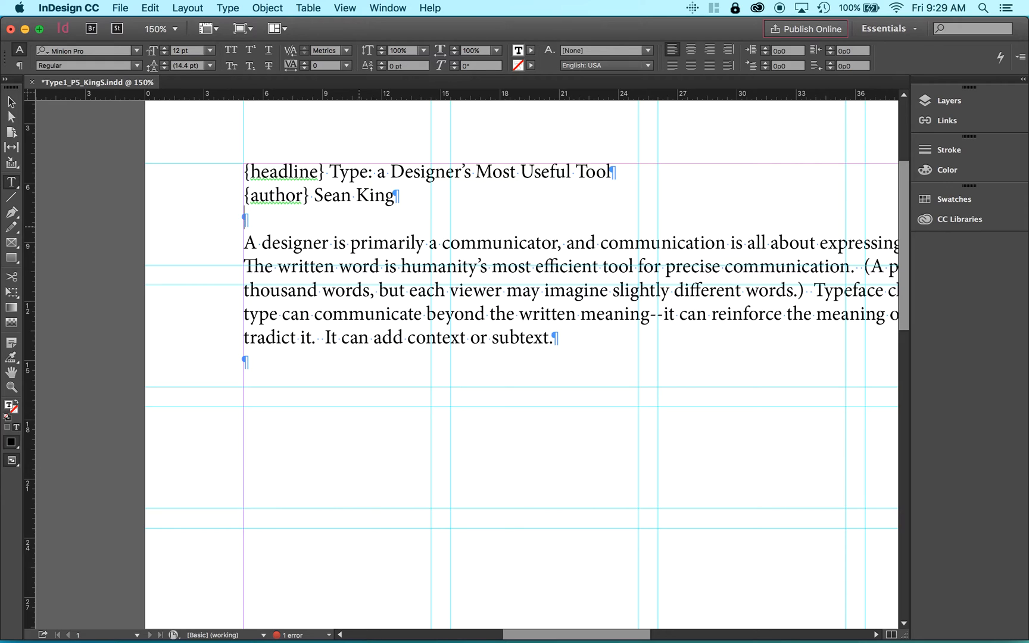
key(KP_Enter)
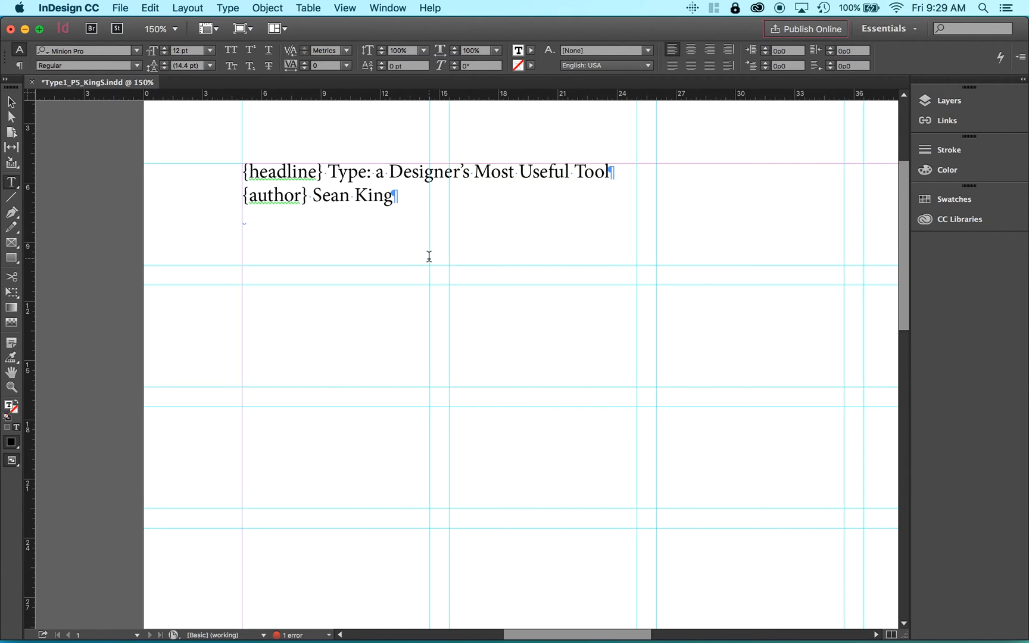
Thread the overset text into a new frame 20p0 wide and 42p2 high in the page's first two grid columns, starting at Y 17p4
scroll(429, 256, right, 5)
scroll(429, 256, up, 1)
key(super+minus)
key(super+minus)
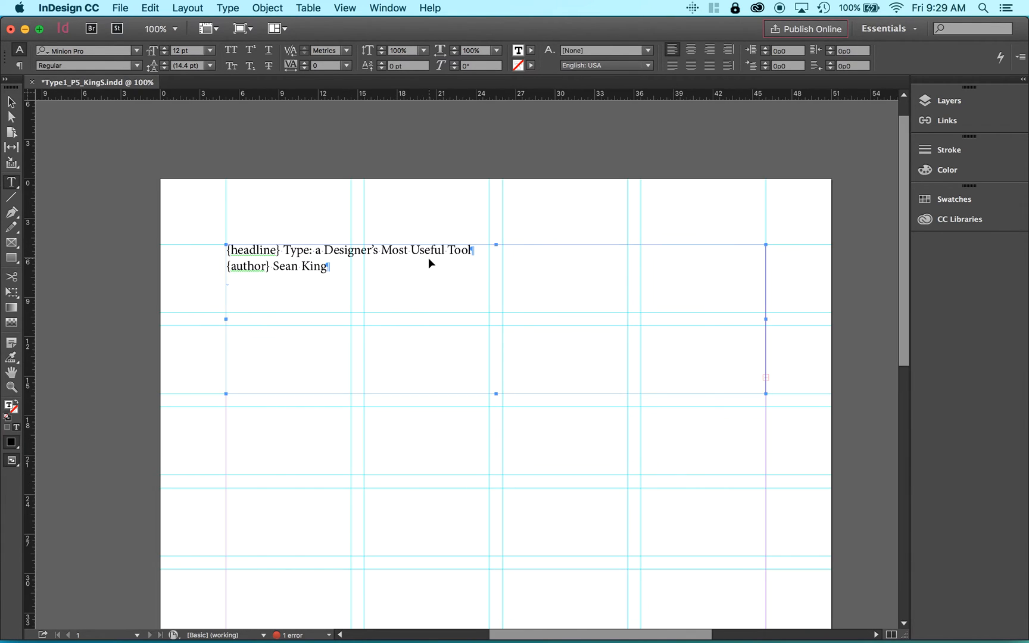
click(13, 100)
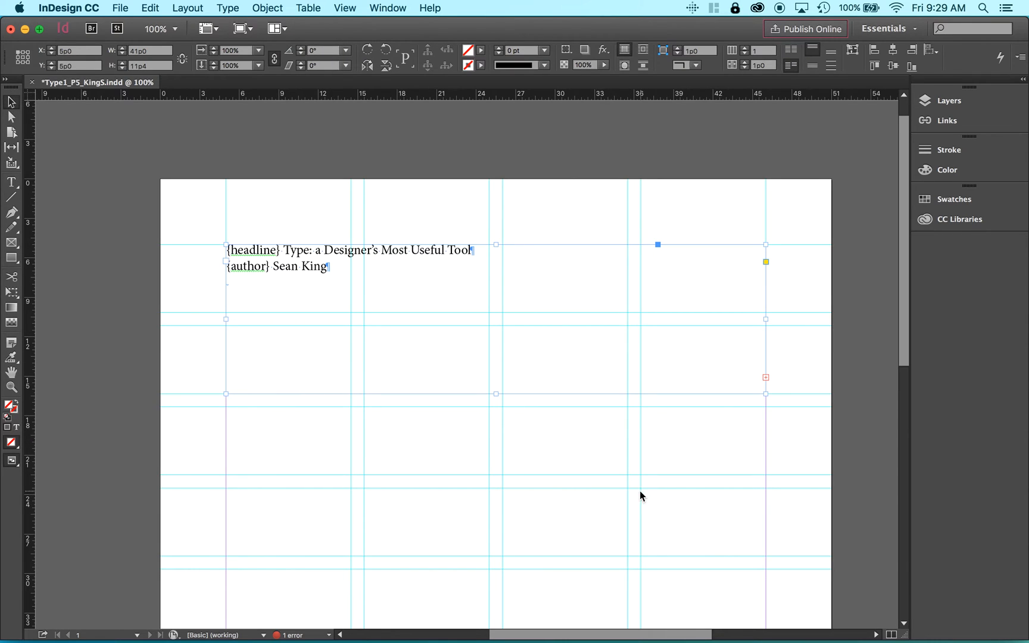
scroll(668, 475, down, 3)
scroll(667, 476, right, 1)
key(super+minus)
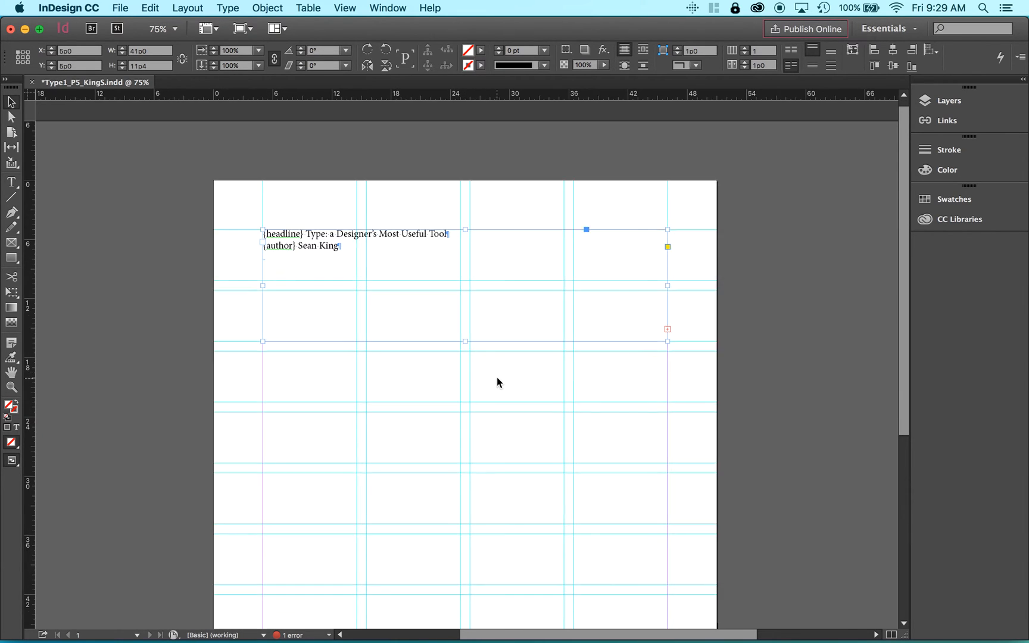
scroll(497, 381, down, 5)
scroll(496, 381, right, 2)
scroll(498, 378, up, 4)
scroll(497, 378, left, 1)
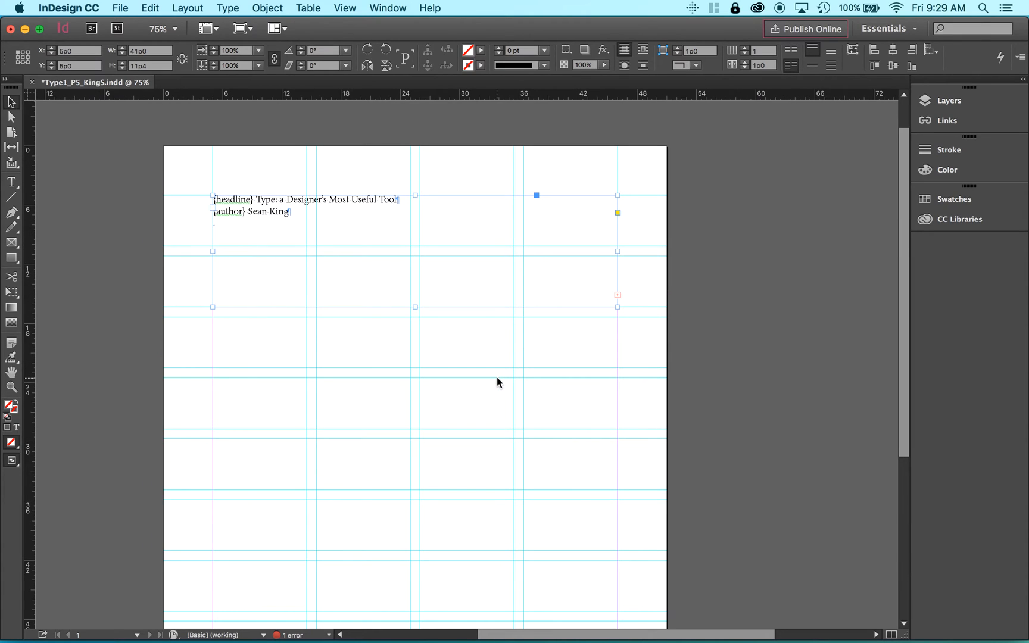
click(618, 295)
click(358, 365)
scroll(357, 365, down, 3)
scroll(357, 366, left, 1)
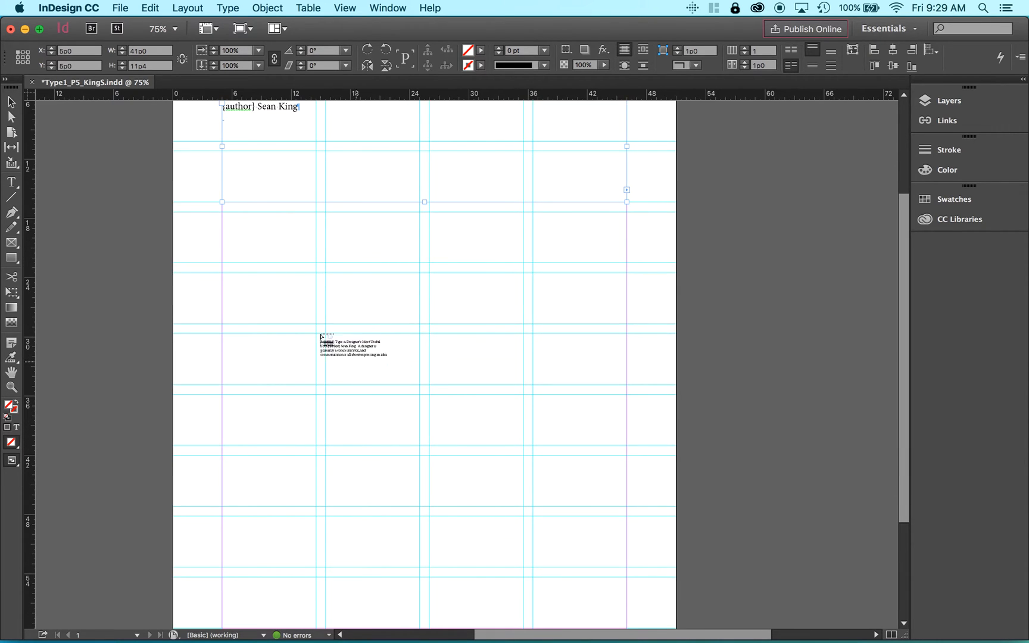
drag(224, 219, 418, 525)
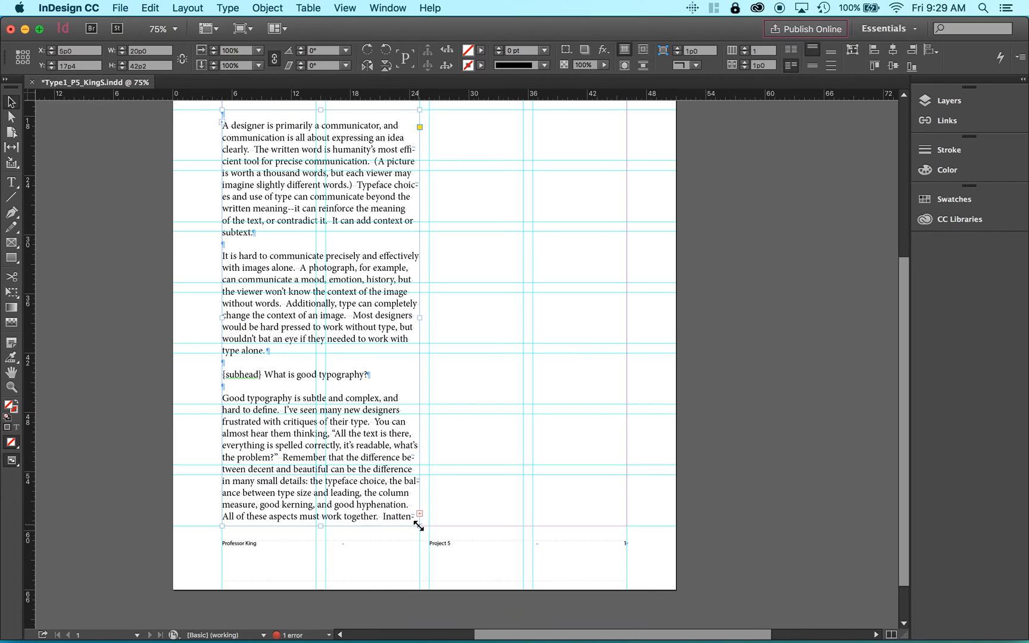
Thread the remaining text into a matching 20p0 by 42p2 frame at X 26p0 and a pasteboard frame about 23p10 by 59p7
key(super+0)
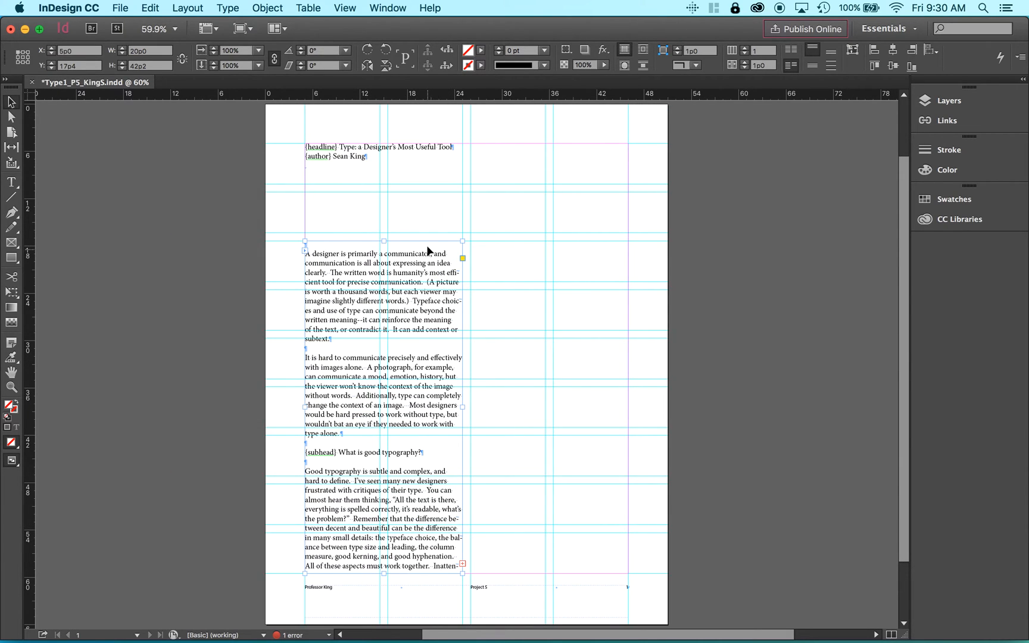
click(463, 565)
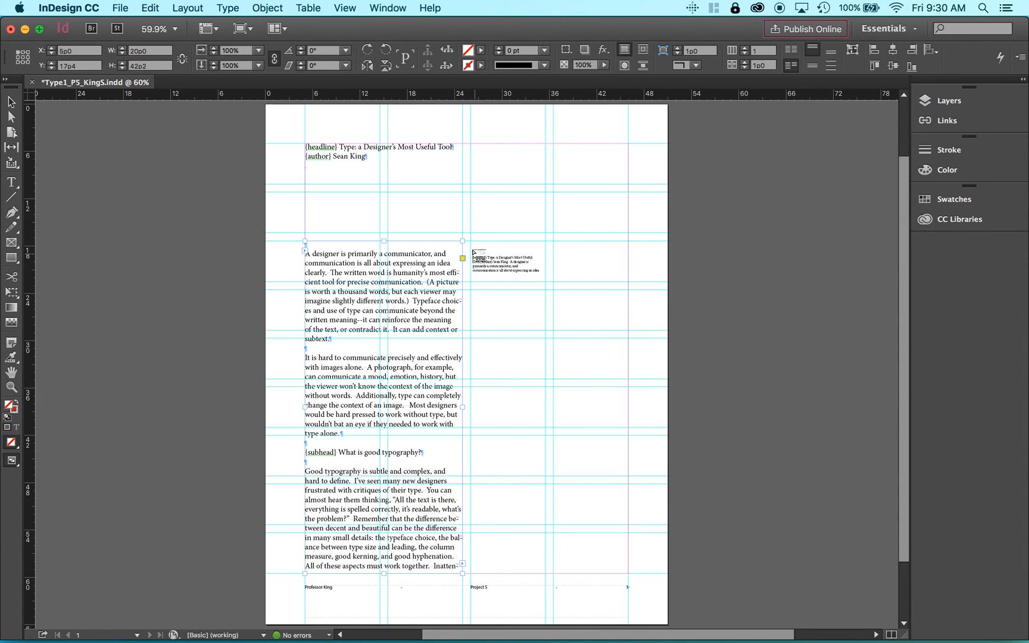
drag(471, 242, 628, 574)
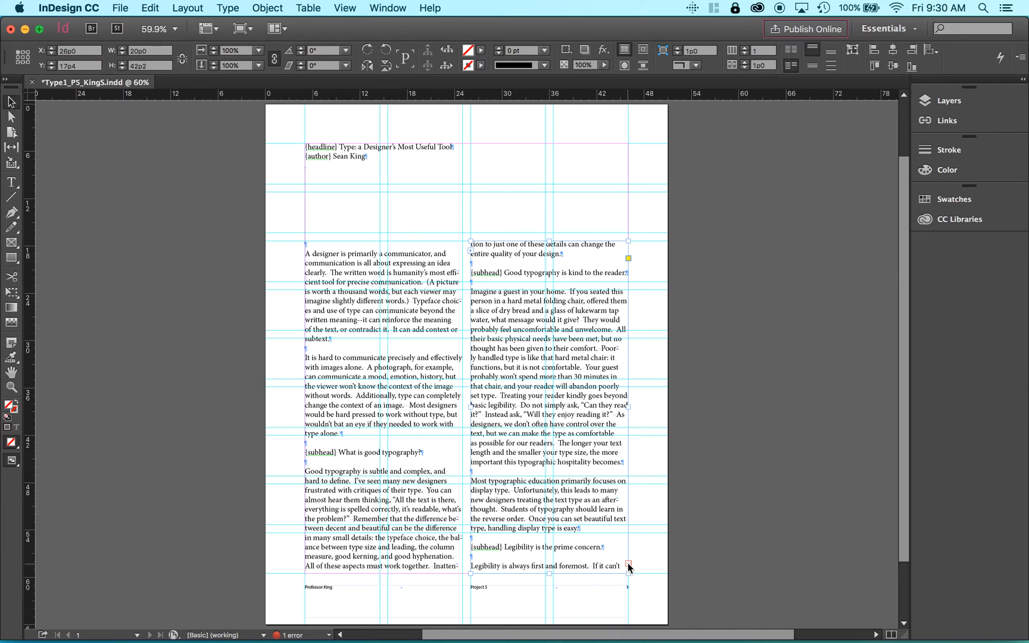
click(628, 564)
drag(691, 138, 878, 606)
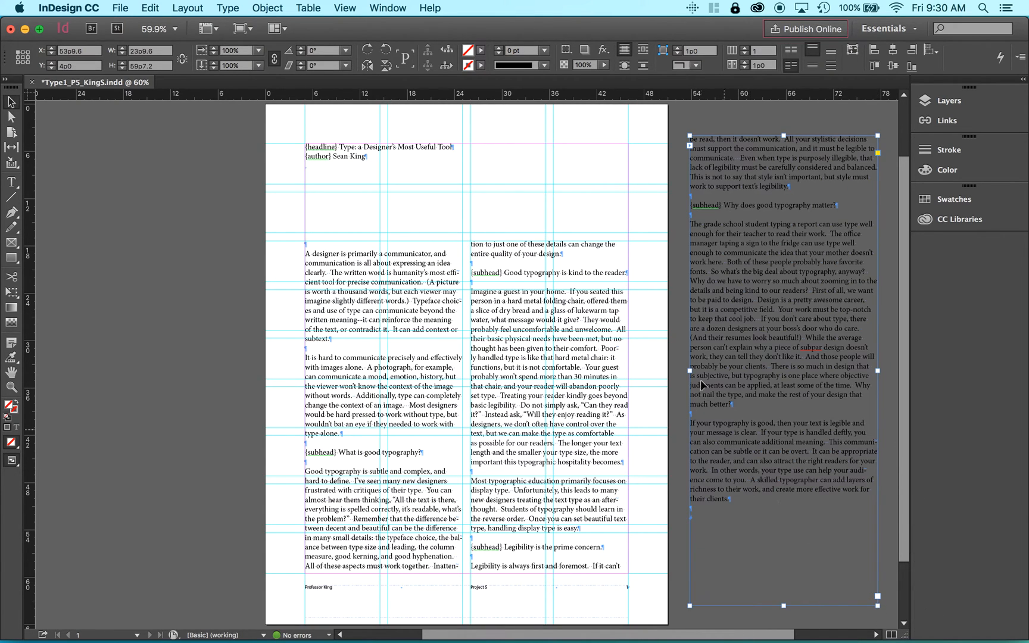
Delete the empty paragraph at the start of the first body text frame
click(12, 182)
click(311, 244)
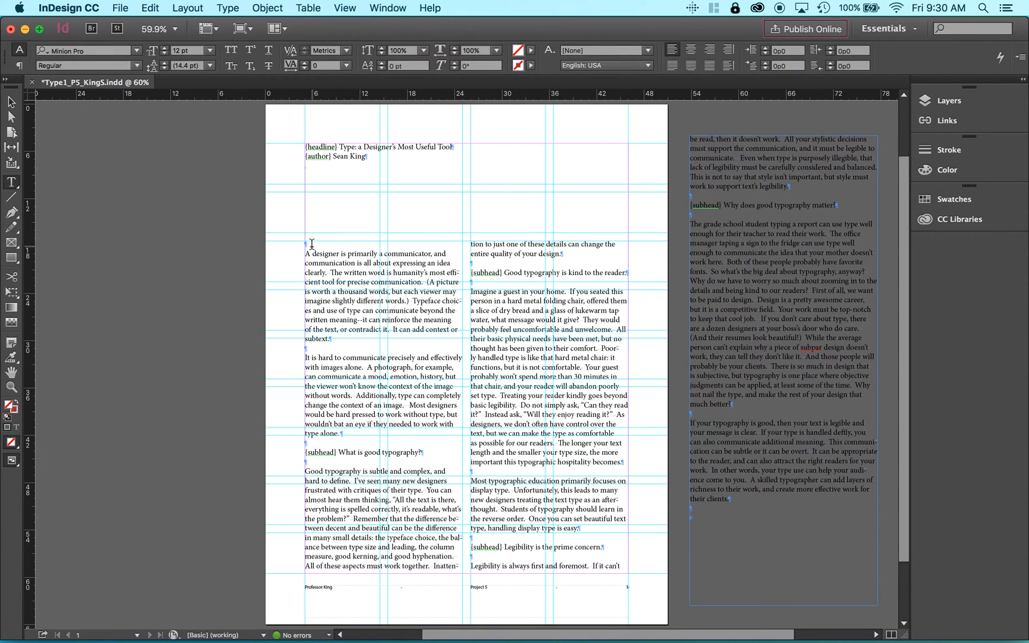
key(Delete)
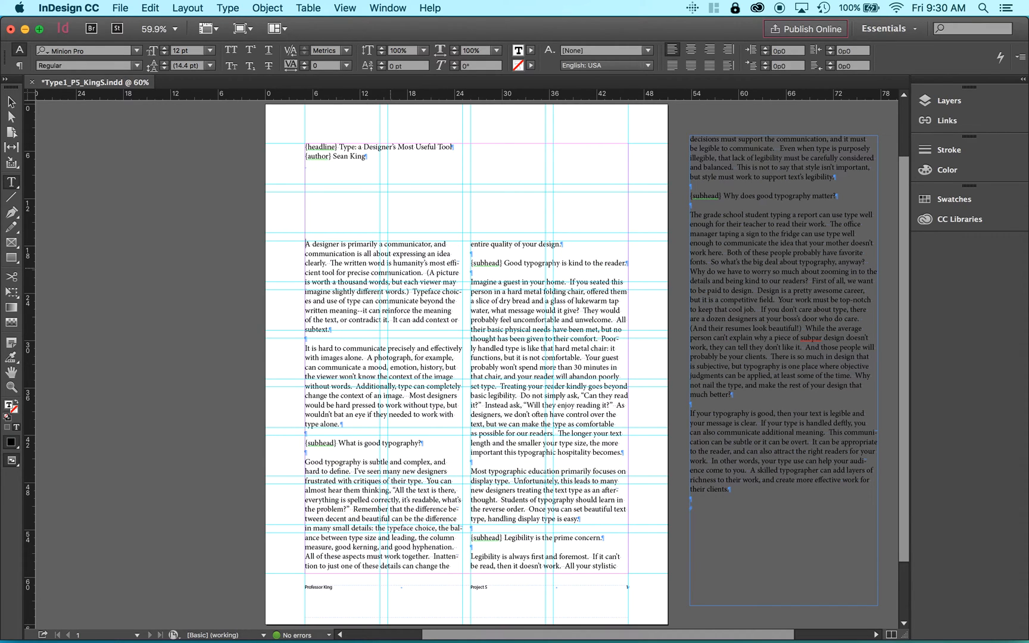
Select the body text across all three threaded frames and set it to 9 pt with 11 pt leading
scroll(464, 352, right, 5)
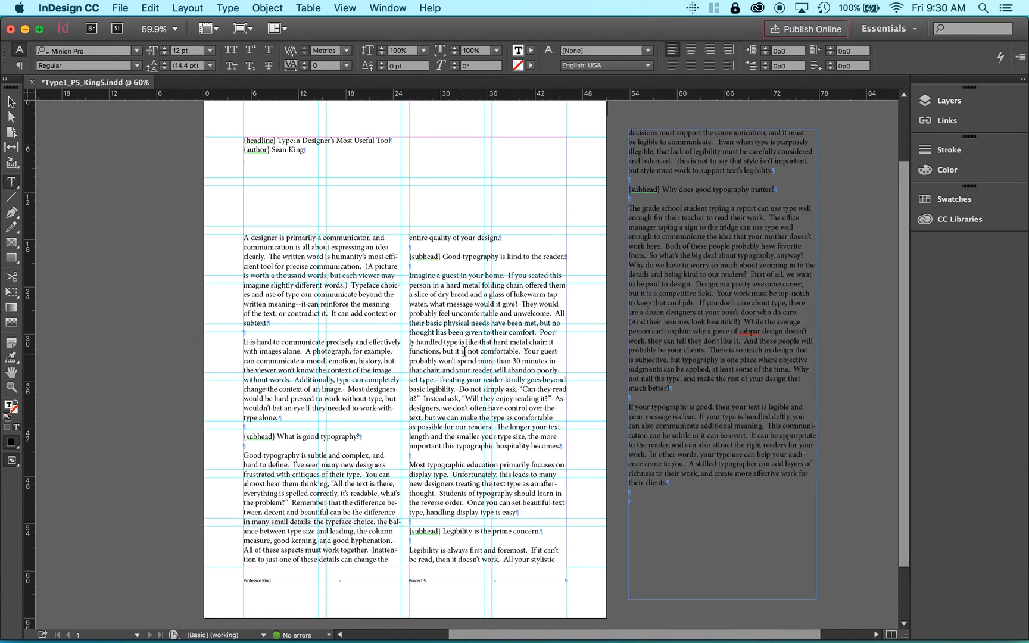
scroll(465, 352, down, 2)
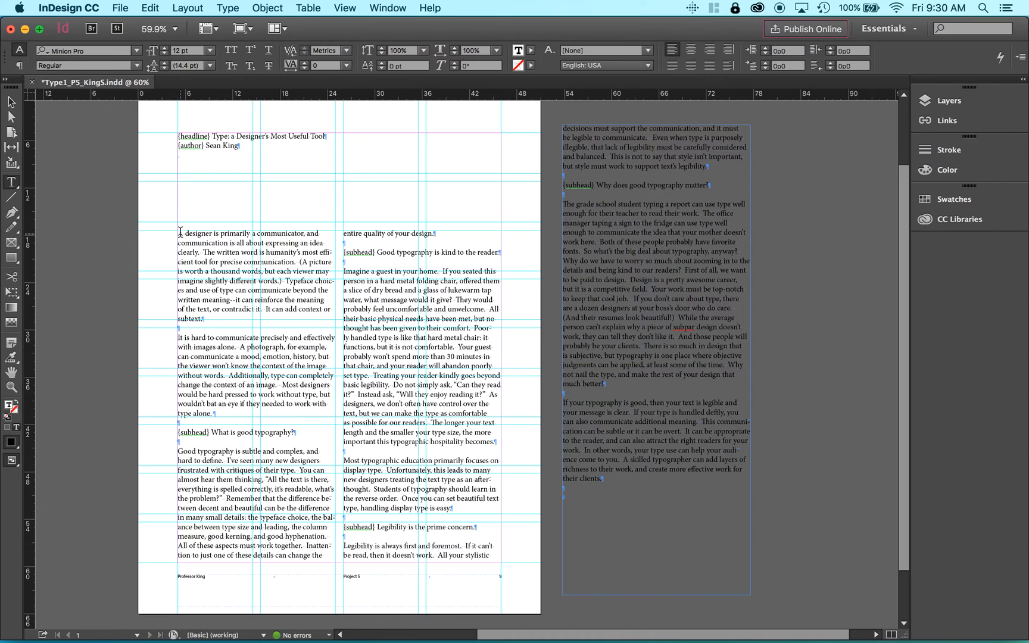
drag(180, 232, 657, 484)
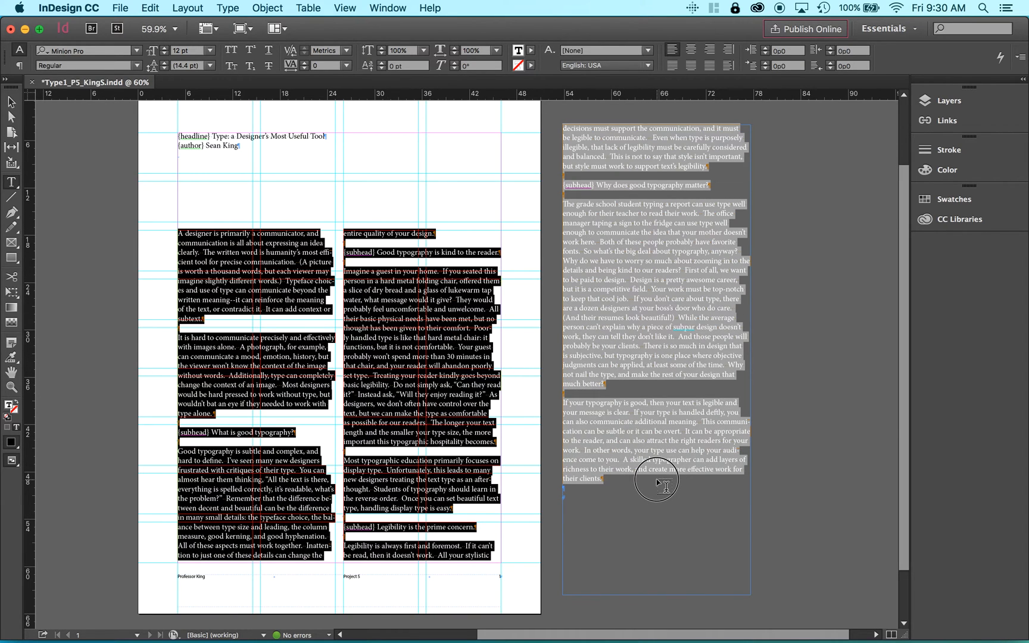
click(165, 53)
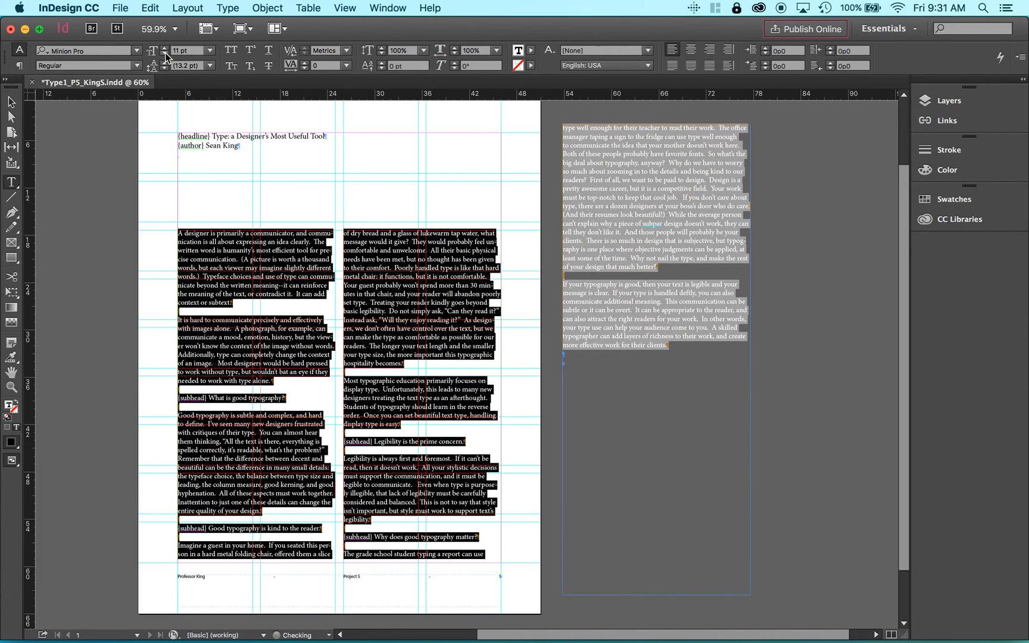
click(165, 54)
click(165, 53)
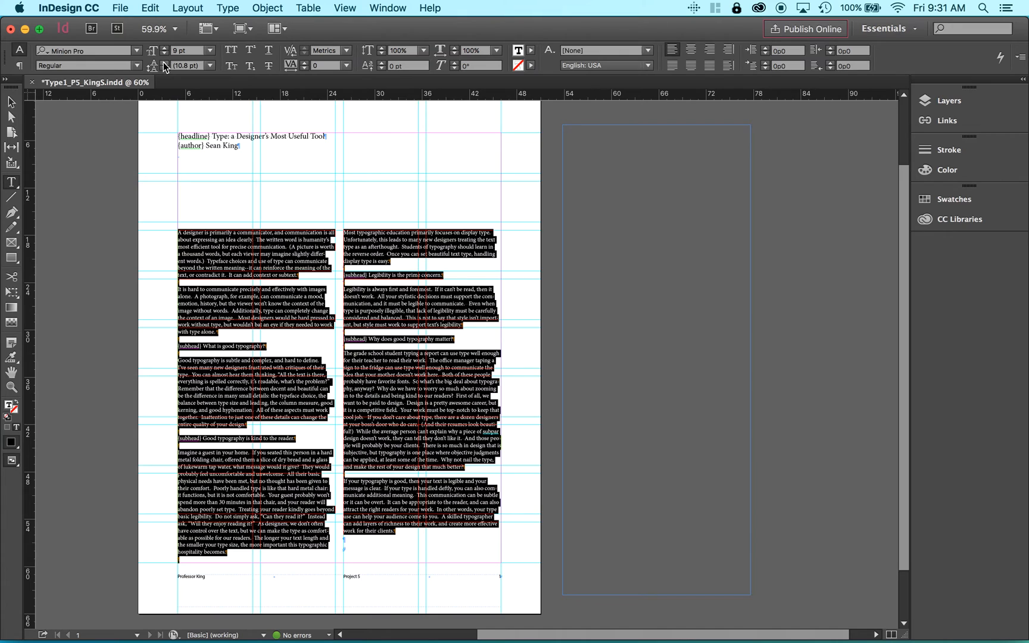
click(164, 68)
click(165, 63)
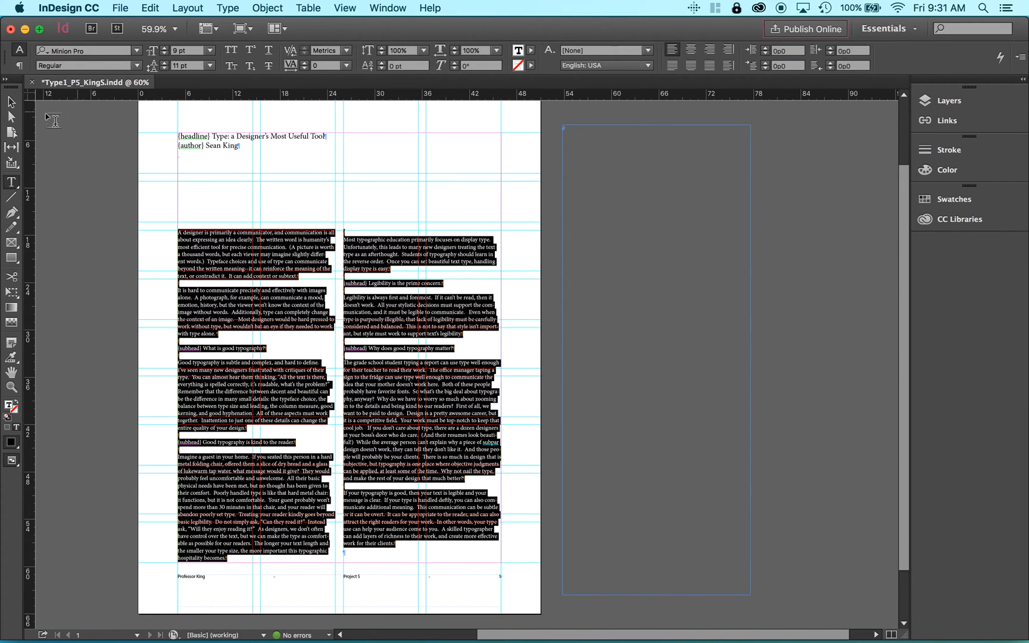
Reduce the selected body text to 8 pt and deselect it
click(164, 54)
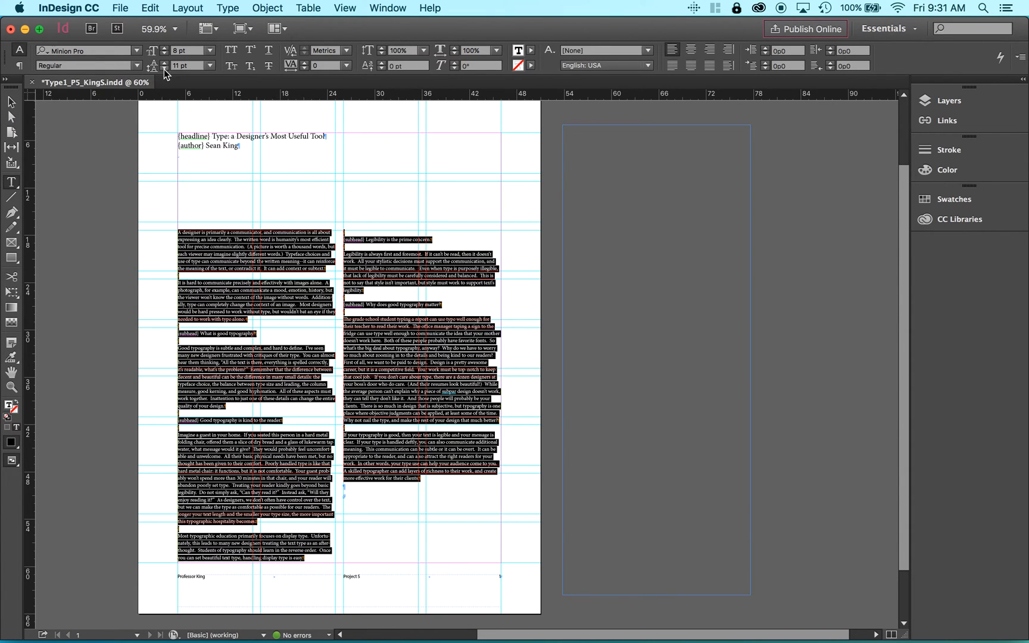
click(12, 102)
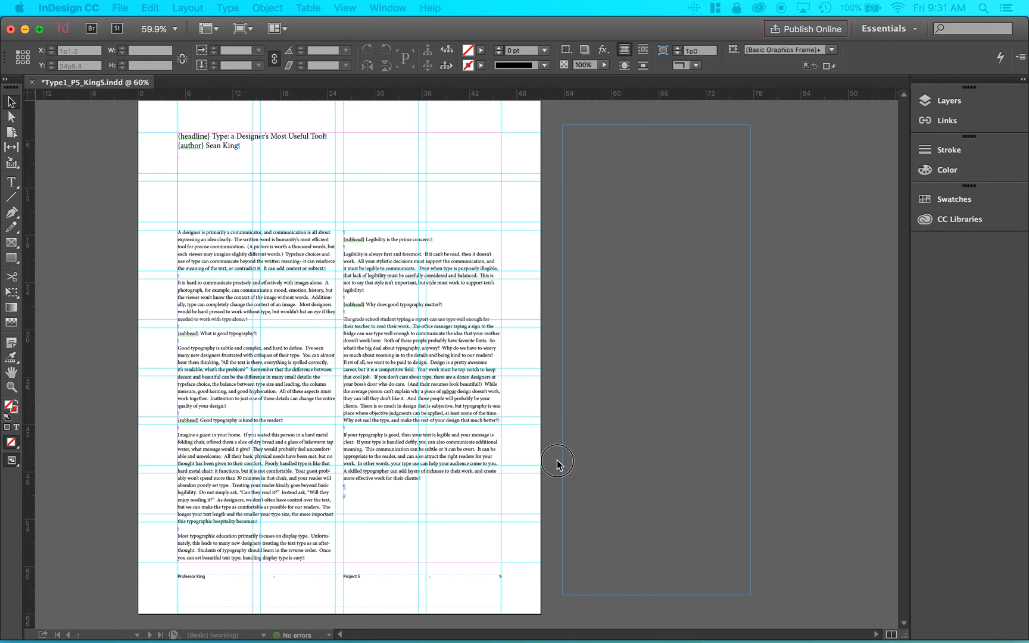
click(11, 391)
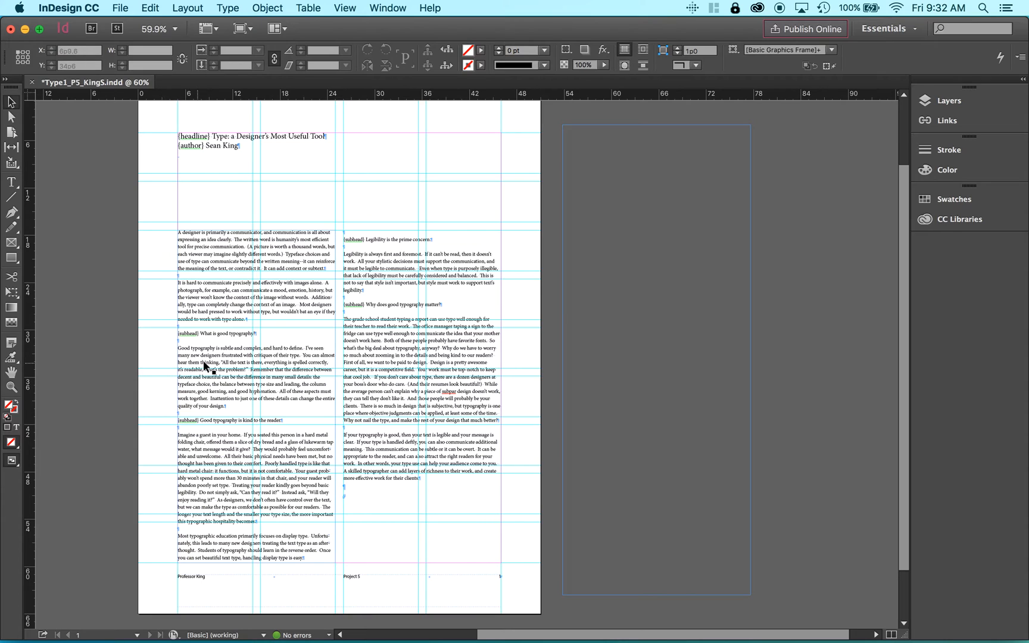
Select the entire headline line and set its font style to Bold
click(11, 181)
click(241, 136)
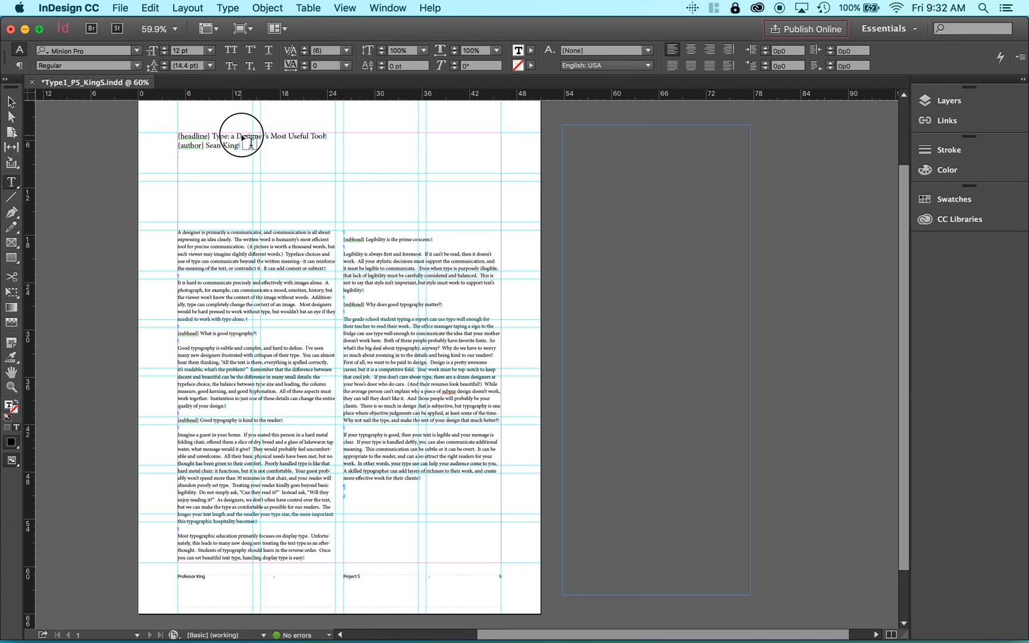
triple_click(237, 142)
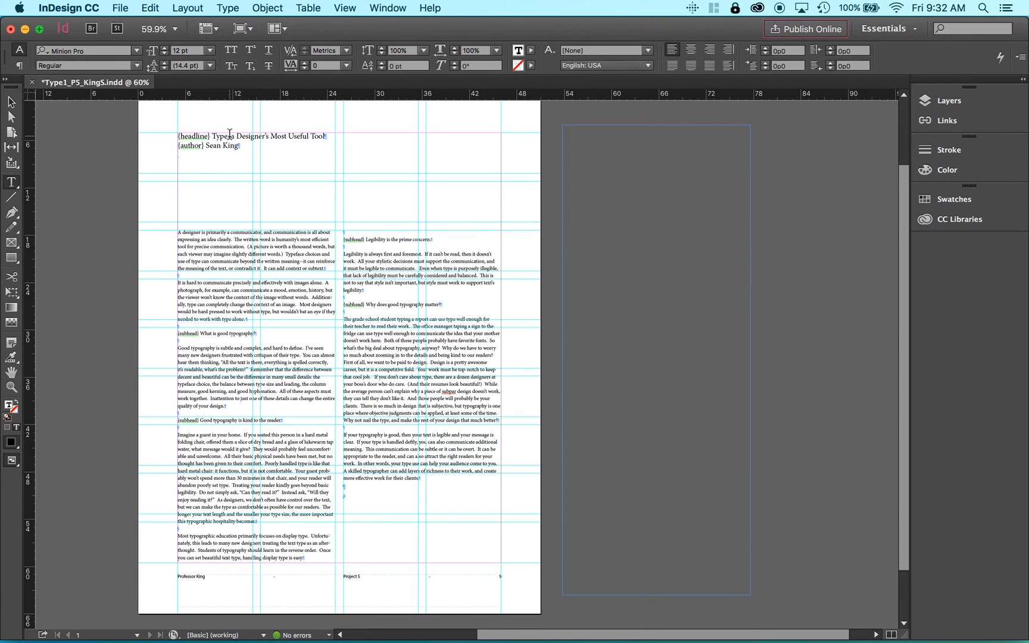
triple_click(230, 135)
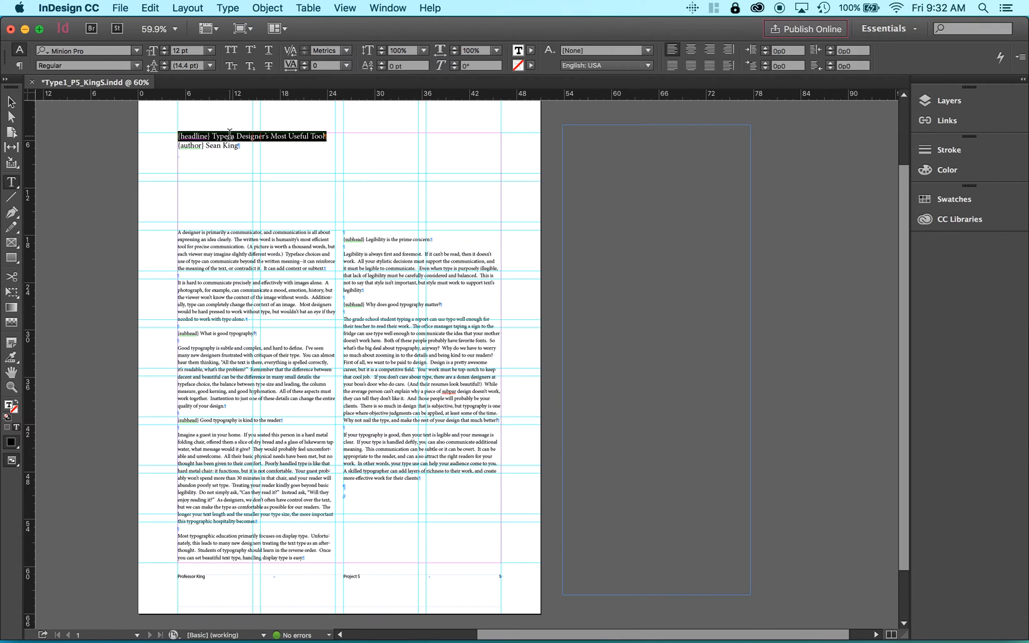
triple_click(230, 135)
click(138, 66)
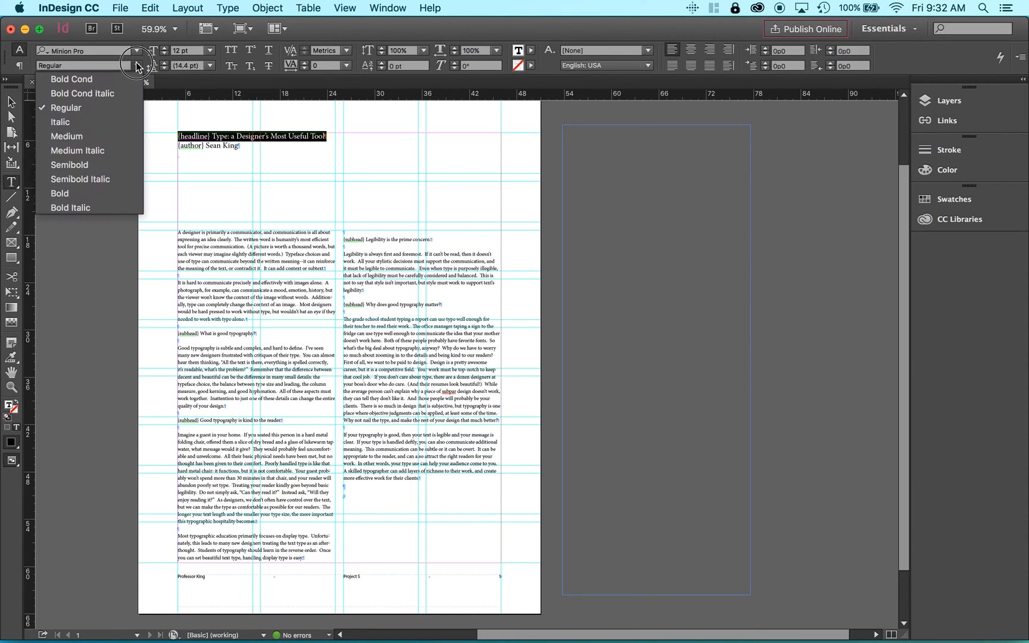
click(102, 195)
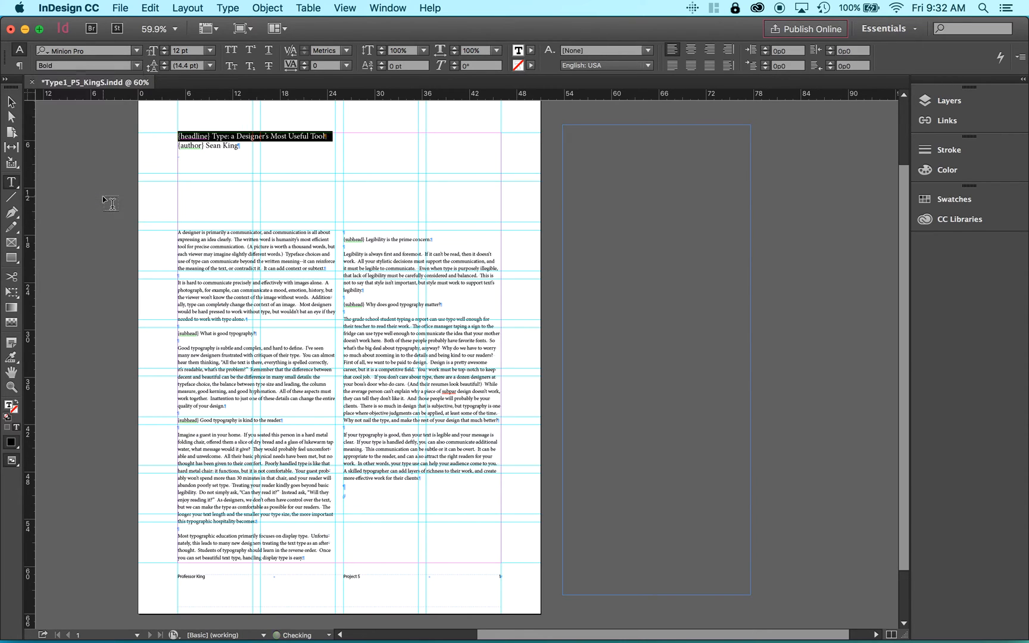
Try the selected headline at 60 pt and reduce it to 36 pt
click(210, 50)
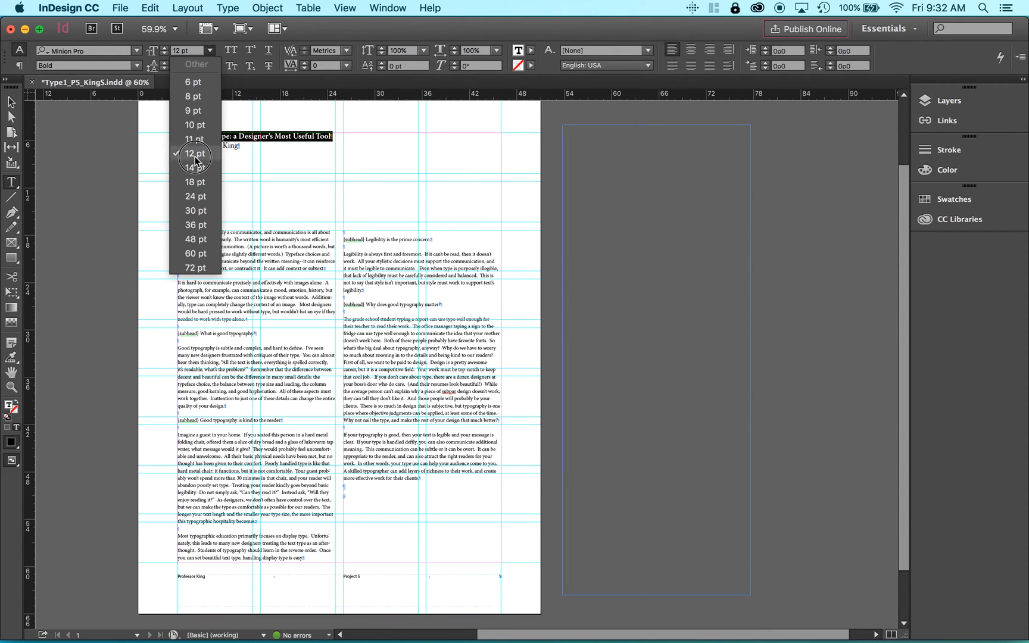
click(193, 254)
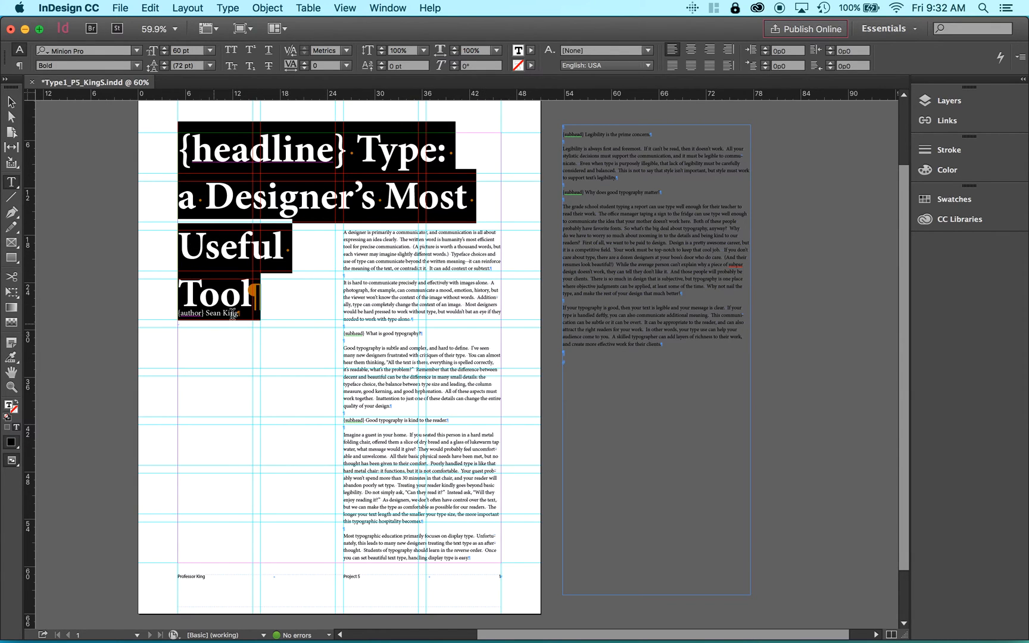
click(210, 51)
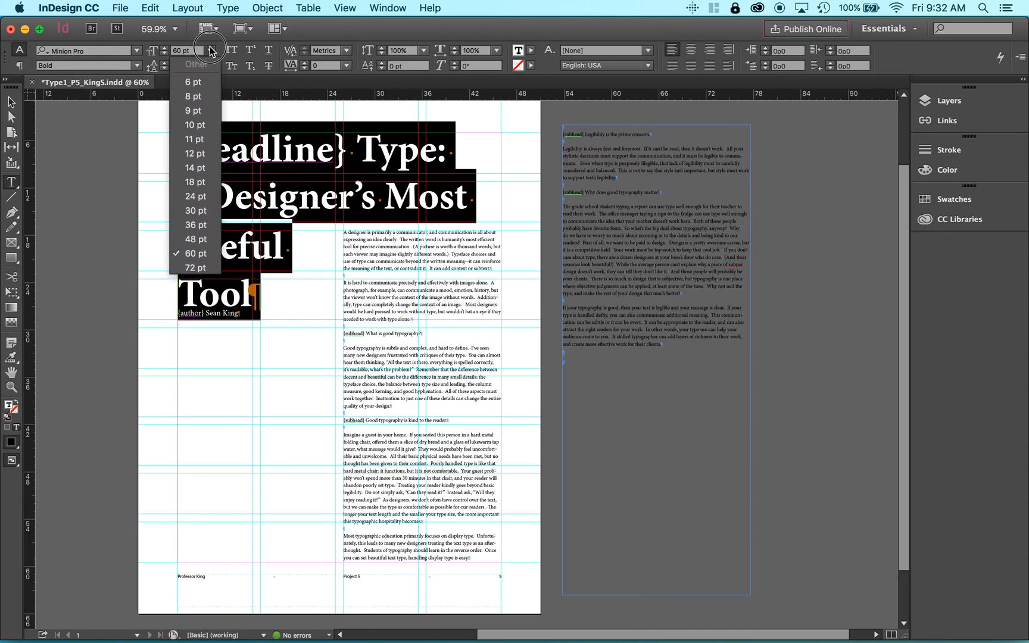
click(212, 234)
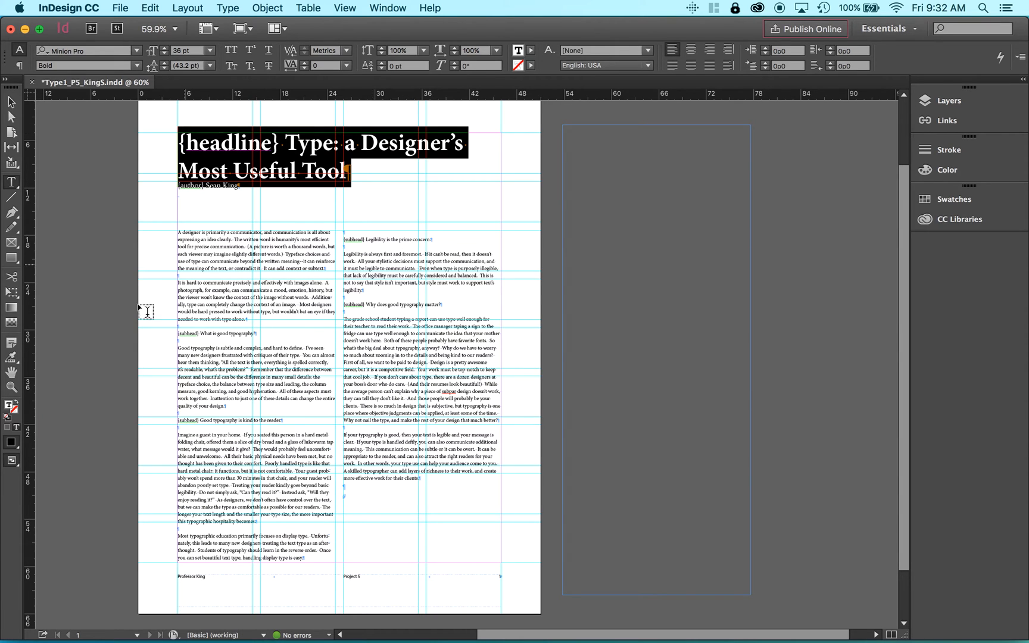
Delete the {headline} placeholder tag and its trailing space from the start of the headline
click(11, 387)
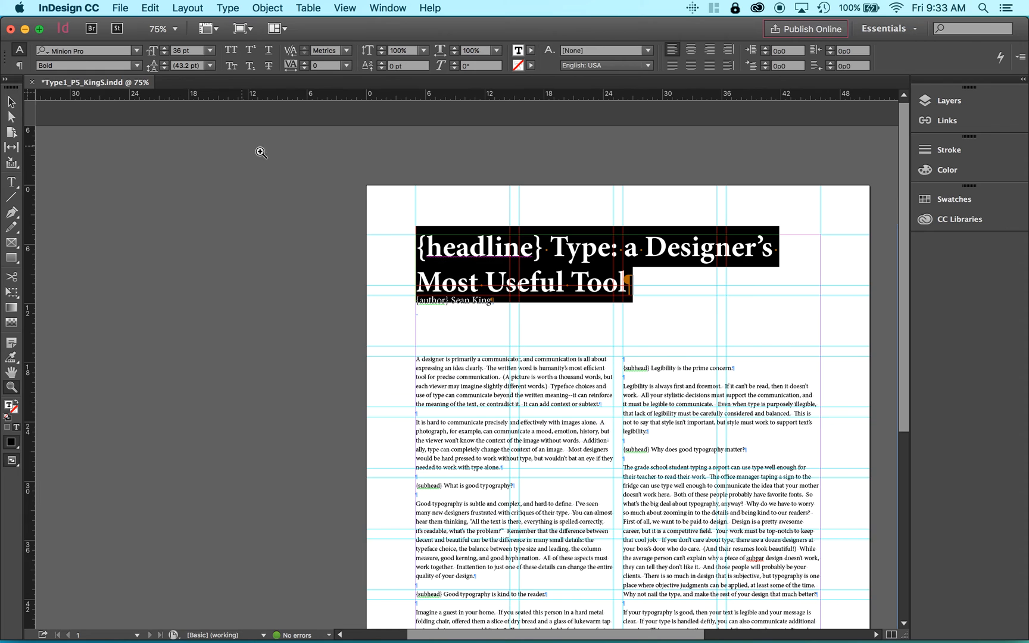
click(523, 252)
click(524, 251)
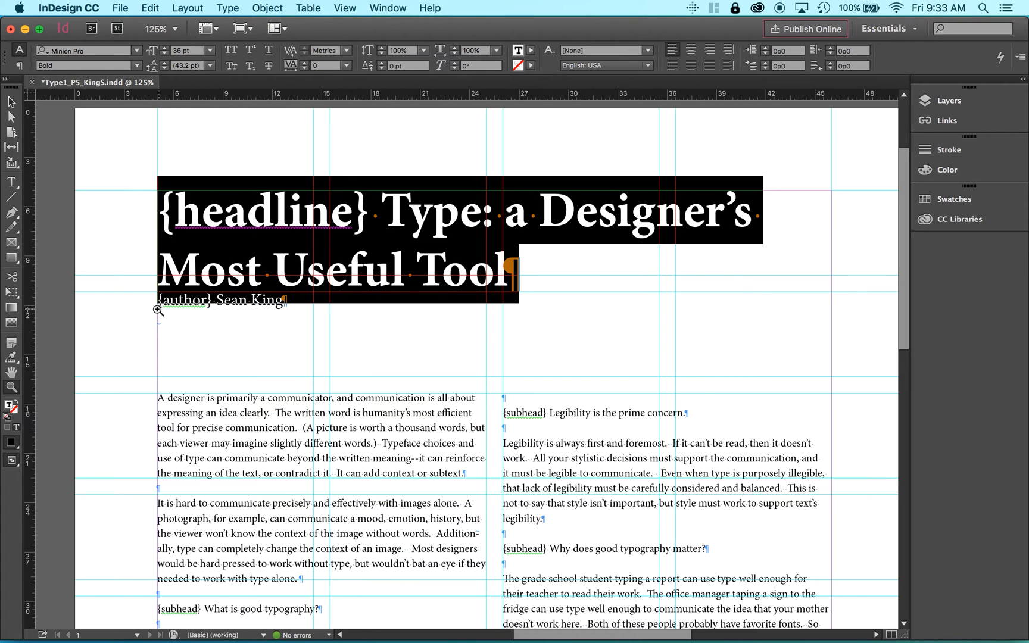
scroll(273, 419, down, 5)
scroll(273, 418, right, 2)
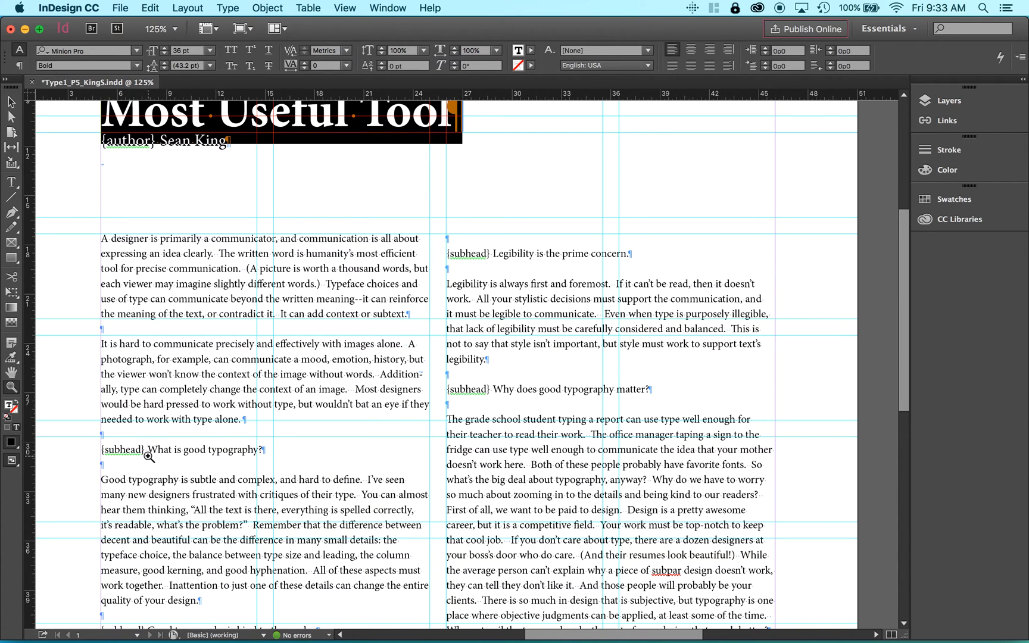
key(super+0)
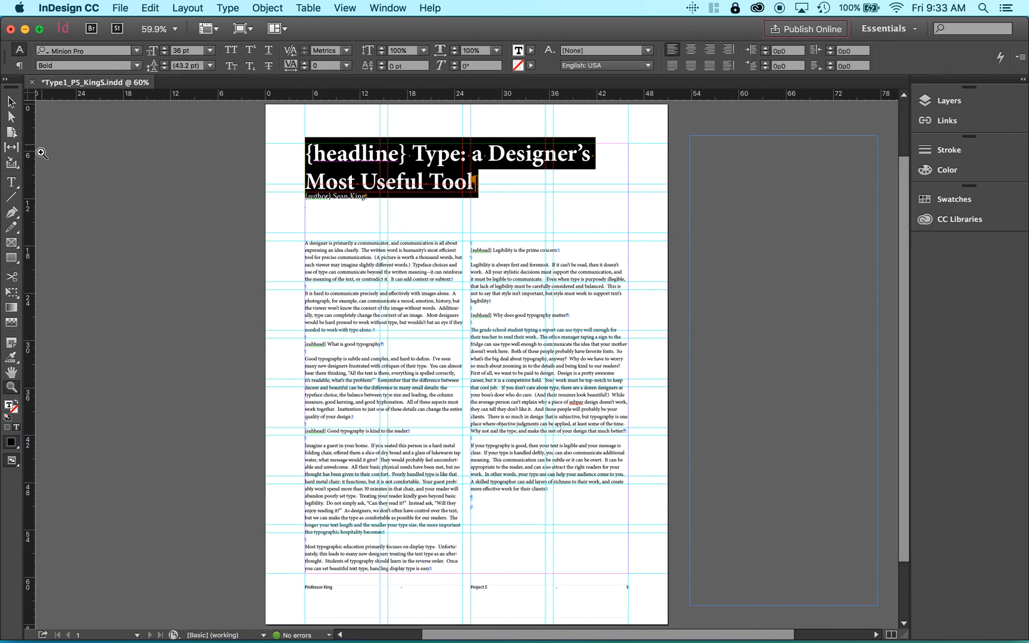
click(11, 183)
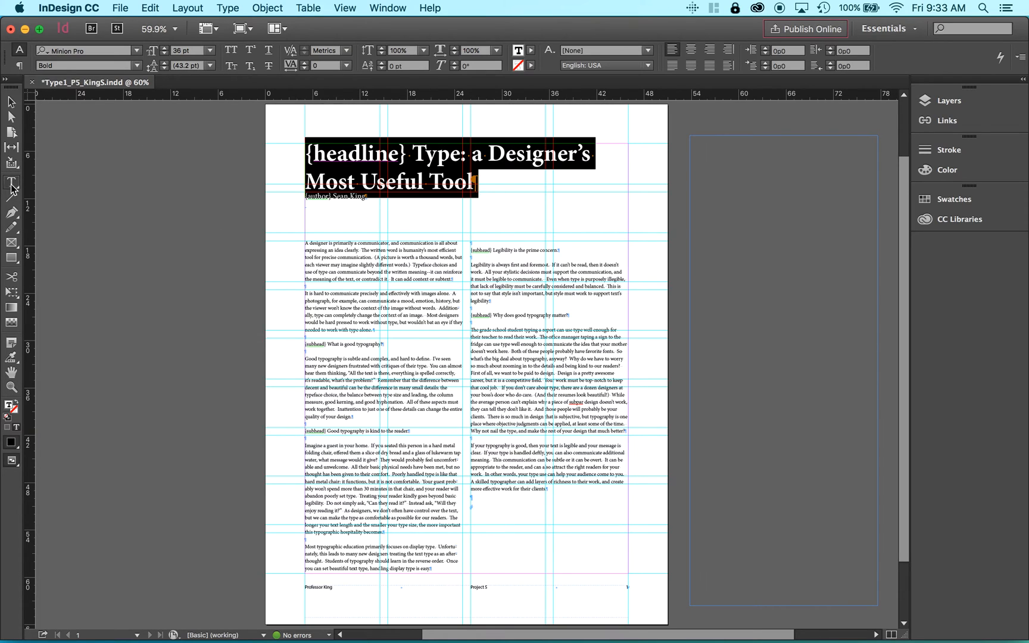
click(417, 147)
drag(415, 149, 309, 154)
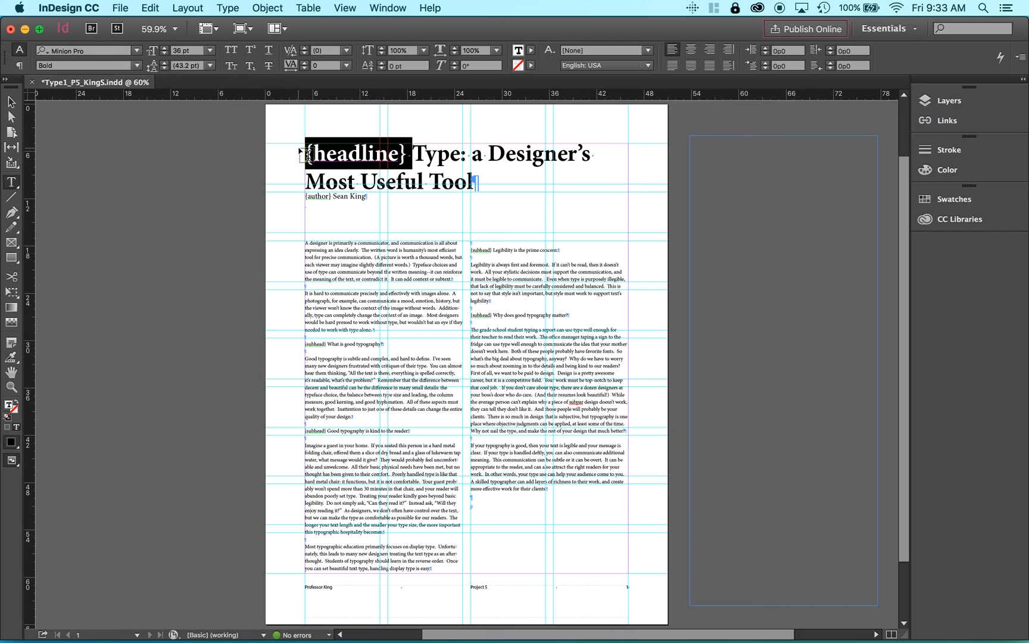
key(BackSpace)
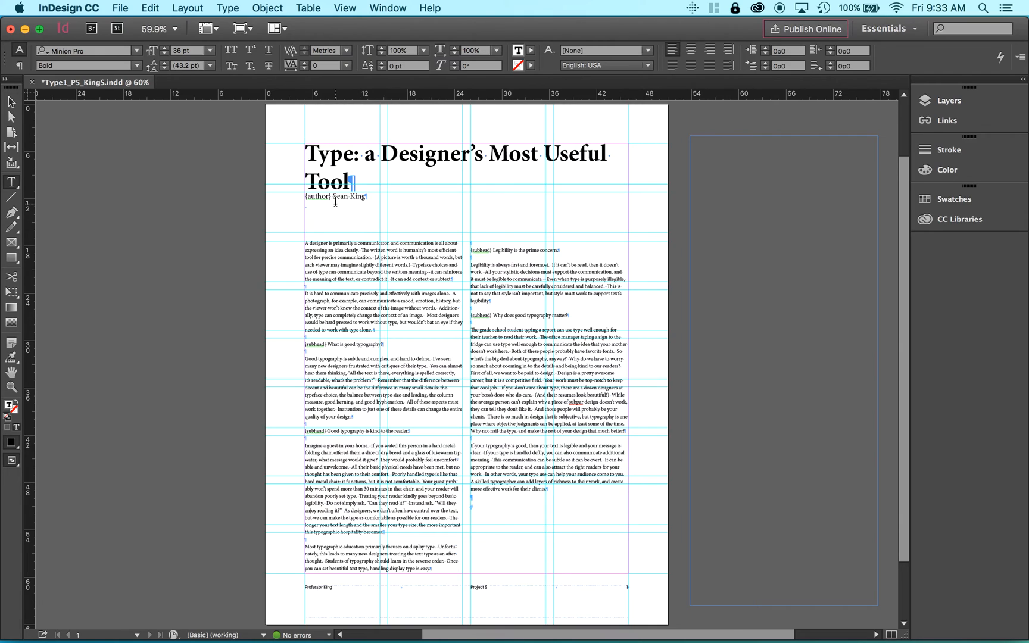
Select the whole headline text and set its font size to 48 pt
drag(307, 156, 358, 180)
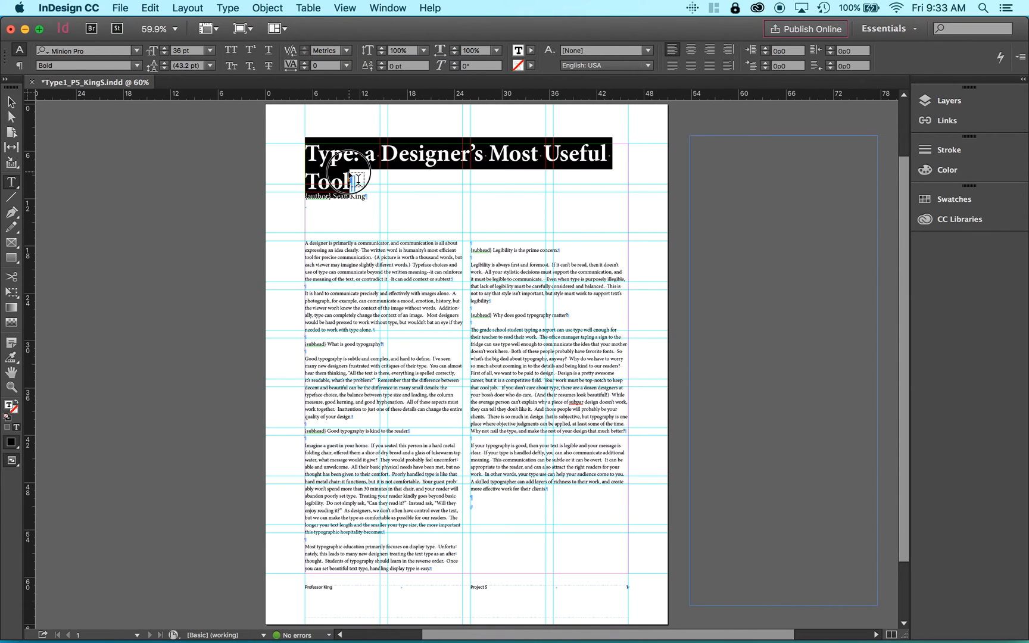
click(209, 52)
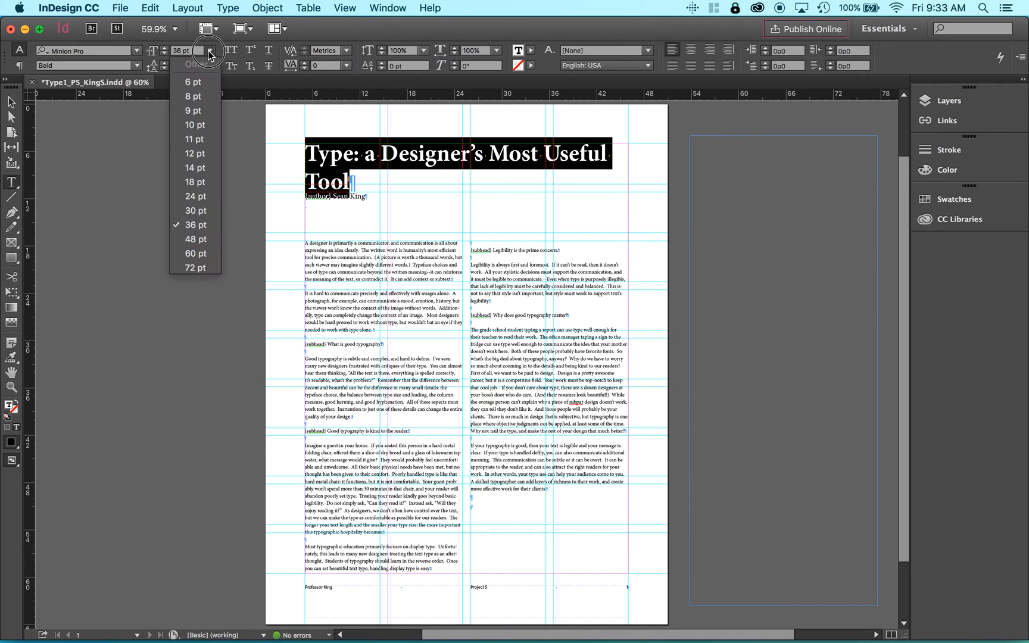
click(208, 239)
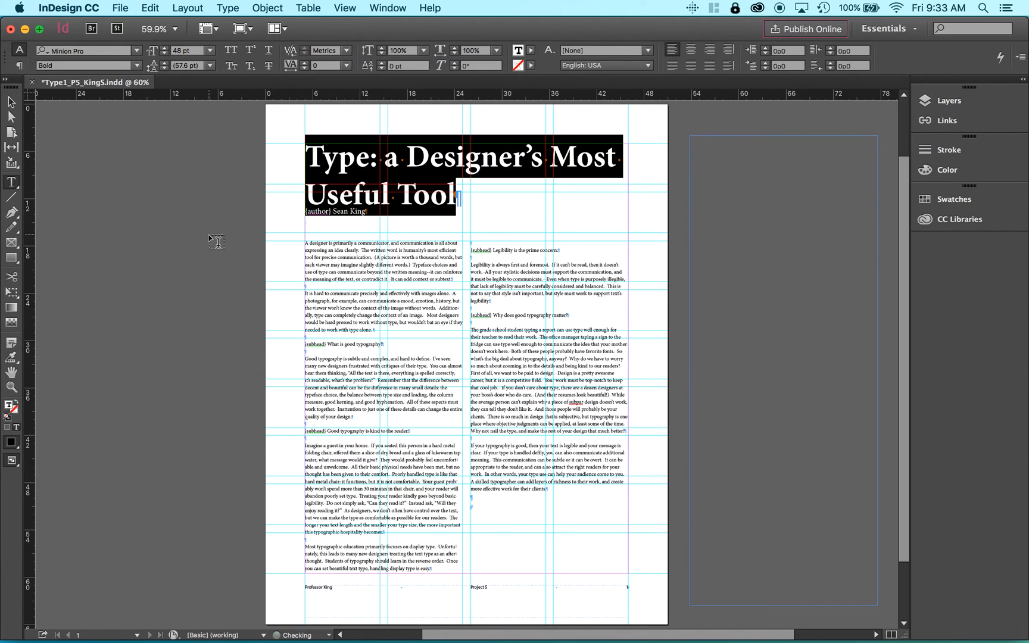
Try a forced line break before "Most" in the headline and remove it again
click(606, 241)
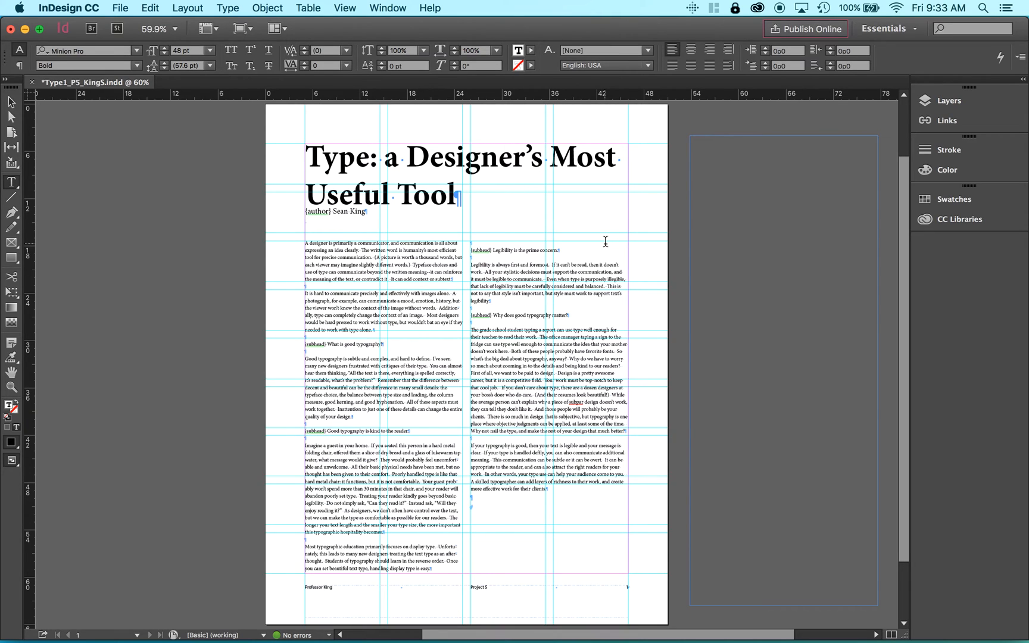
key(shift+Return)
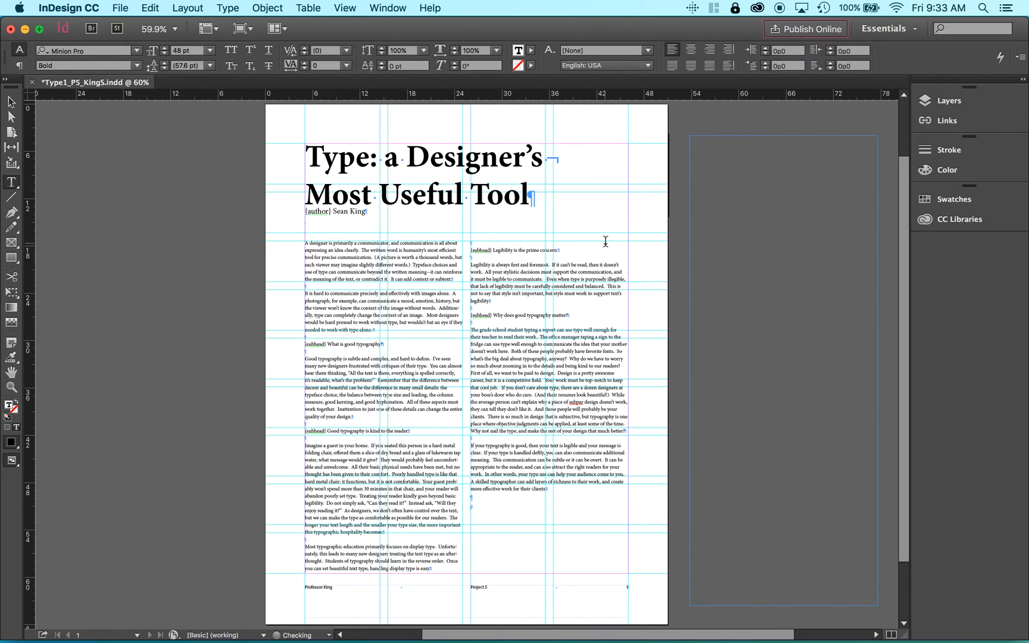
key(BackSpace)
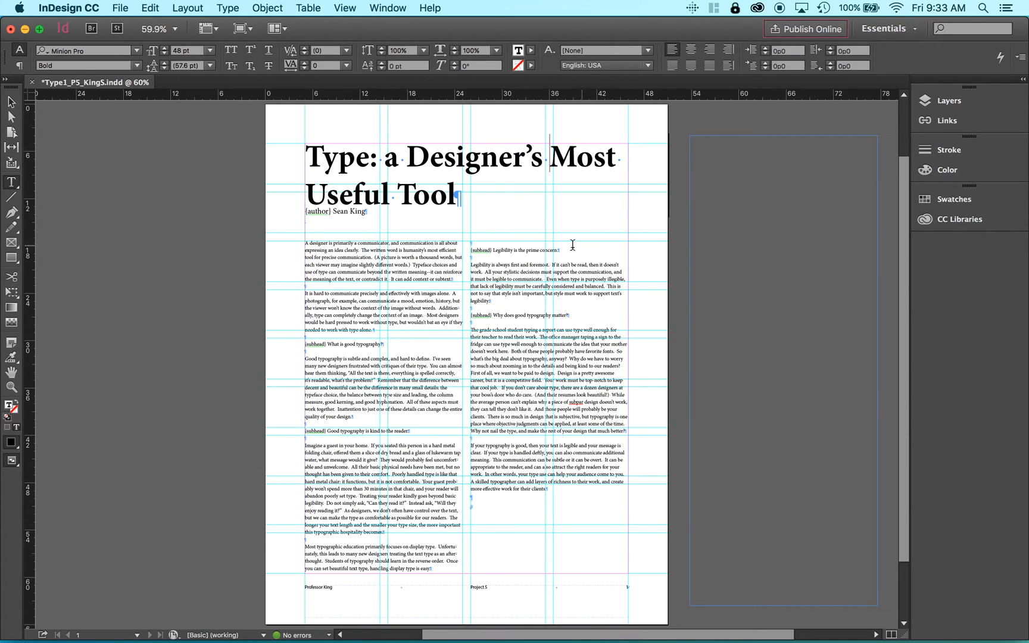
Delete the {author} placeholder tag in front of the author's name below the headline
click(333, 215)
drag(333, 214, 281, 211)
key(BackSpace)
Select the headline including its paragraph mark and set its font size to 45 pt
drag(308, 160, 482, 191)
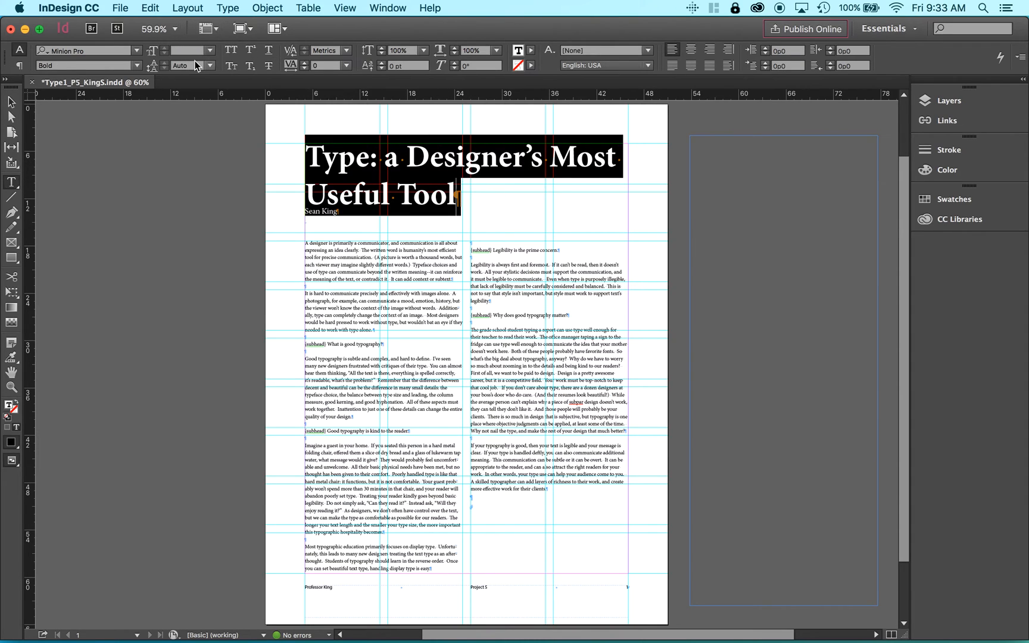
click(212, 52)
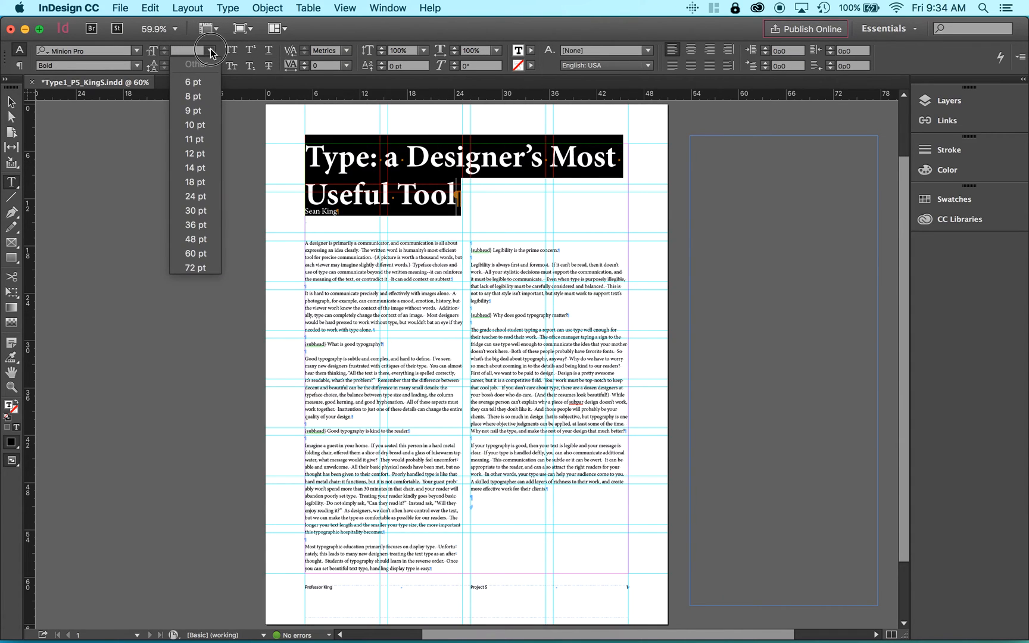
click(183, 50)
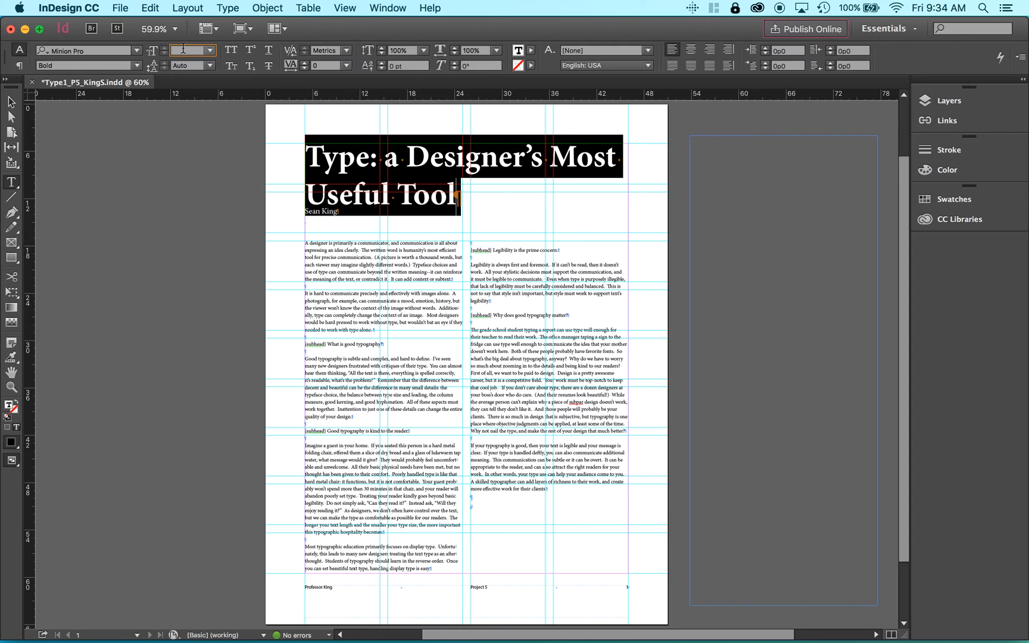
text(45)
key(Return)
Tighten the headline's leading to 45 pt and deselect the text
click(165, 69)
click(165, 69)
click(165, 69)
click(165, 69)
click(165, 69)
click(165, 69)
click(165, 69)
click(165, 69)
click(165, 69)
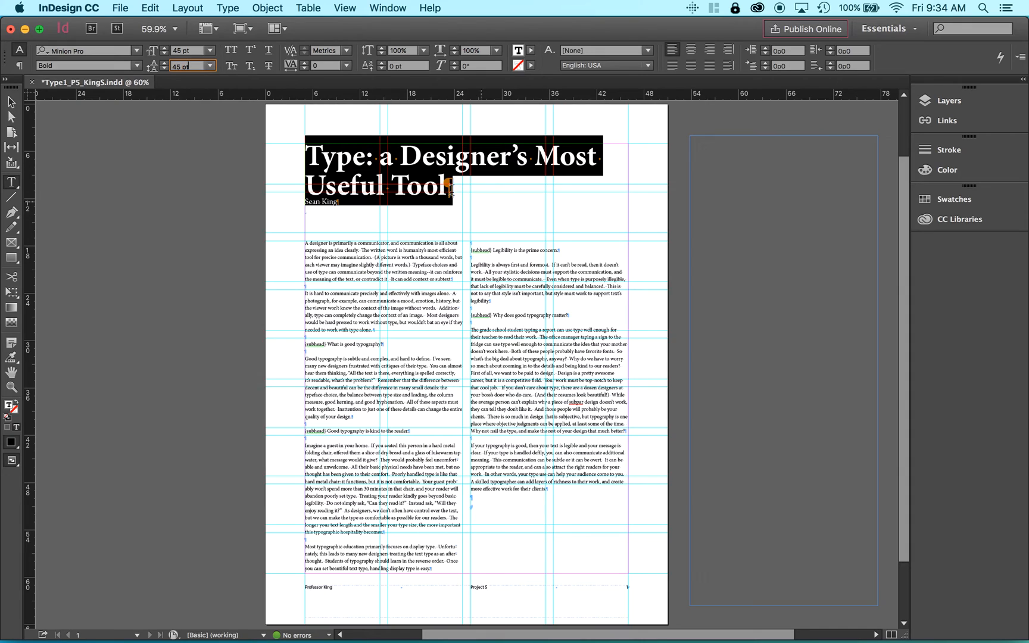
click(457, 185)
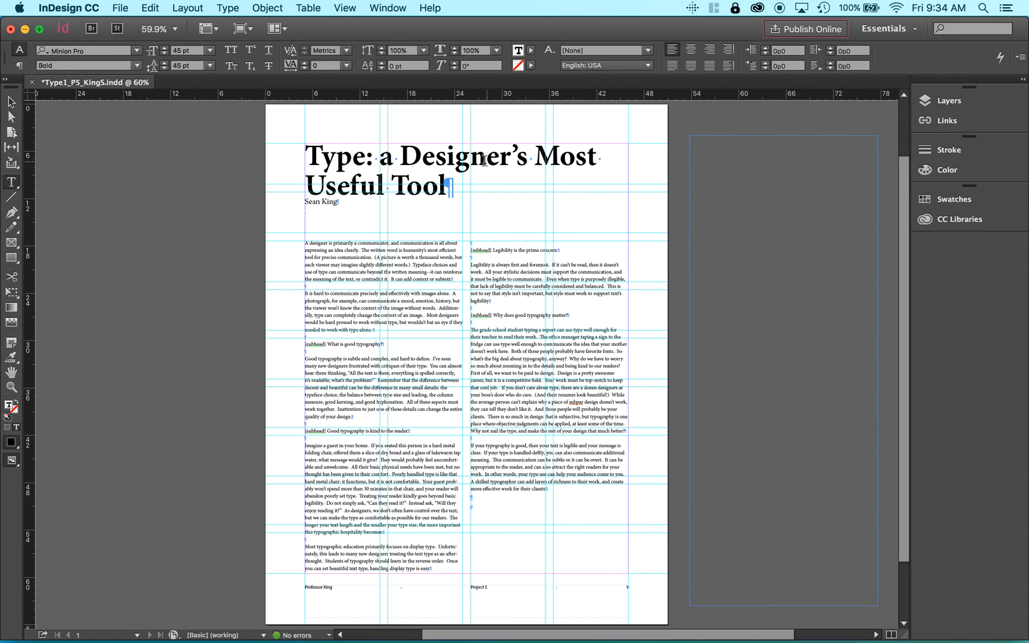
Select the author line below the headline, keep its style Regular and set its font size to 18 pt
drag(324, 175, 313, 166)
click(325, 165)
triple_click(308, 202)
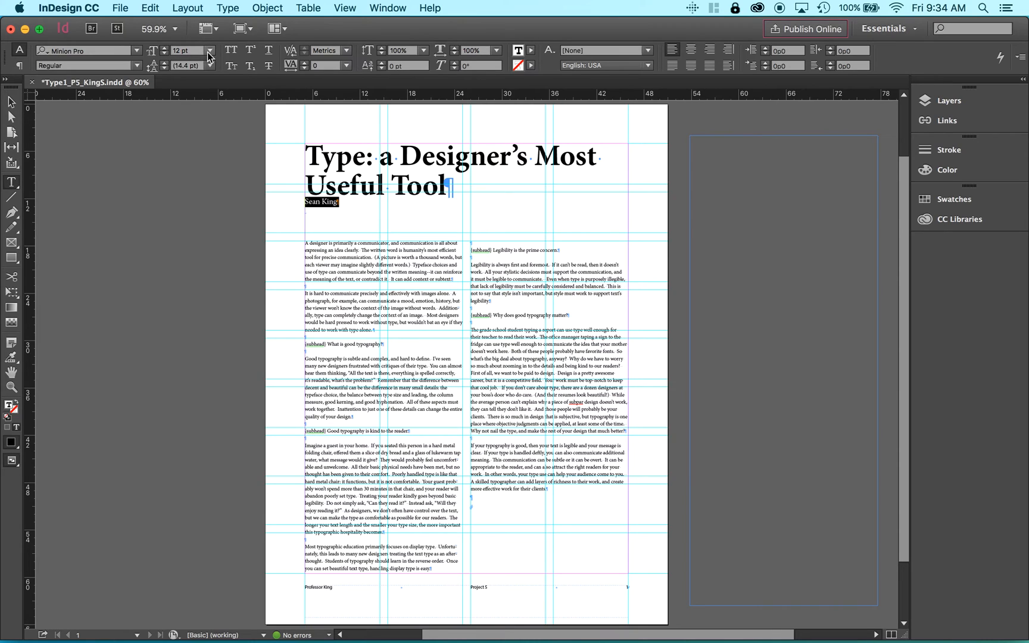
click(138, 66)
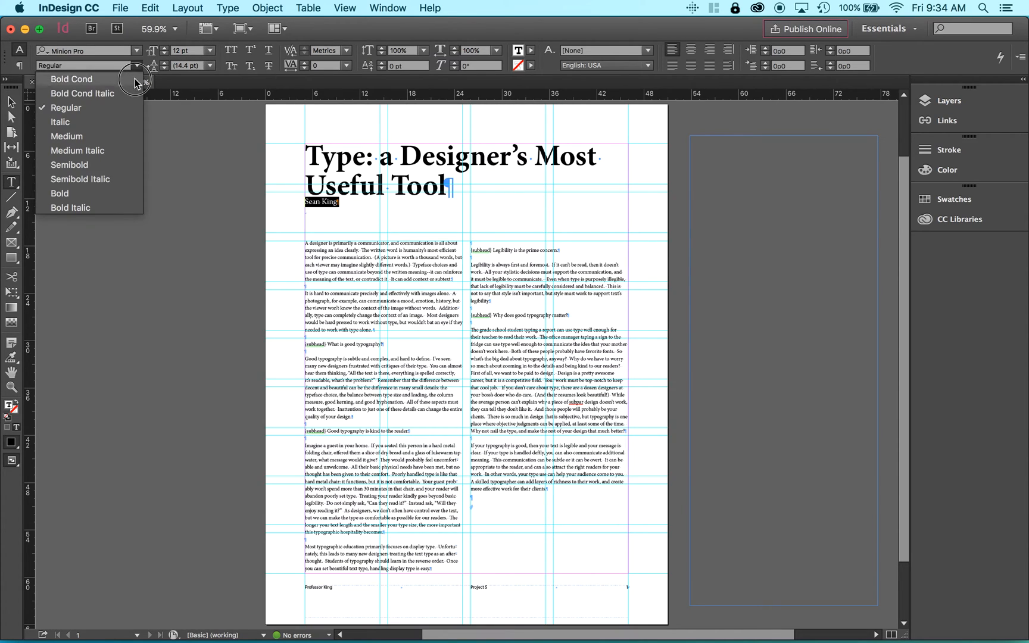
click(121, 115)
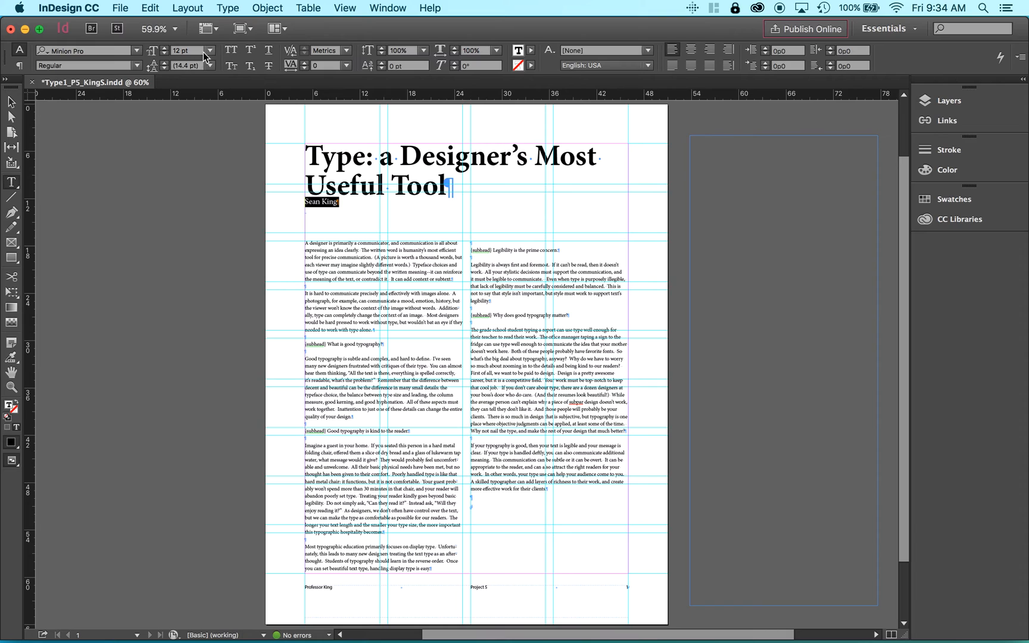
click(164, 49)
click(165, 48)
click(164, 48)
click(164, 48)
click(165, 48)
click(164, 48)
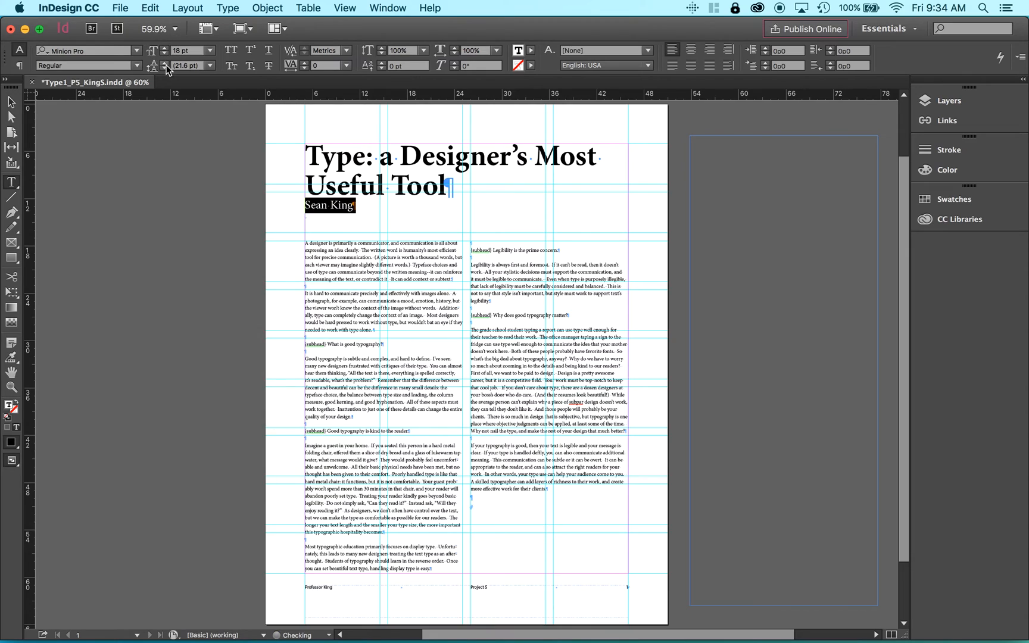
Set the author line's leading to 24 pt and deselect it
click(165, 63)
click(165, 63)
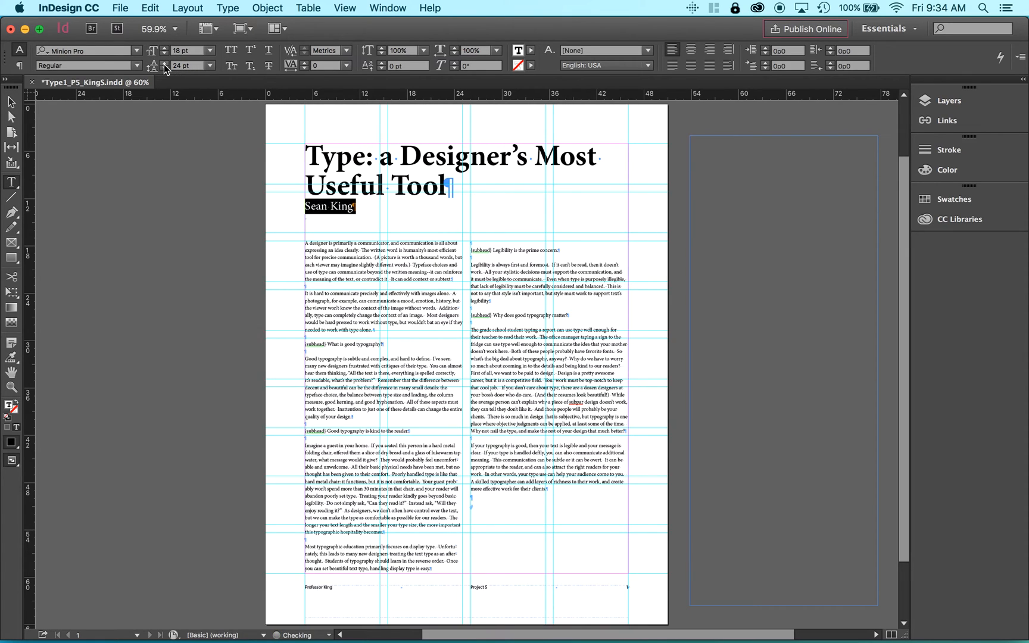
click(378, 207)
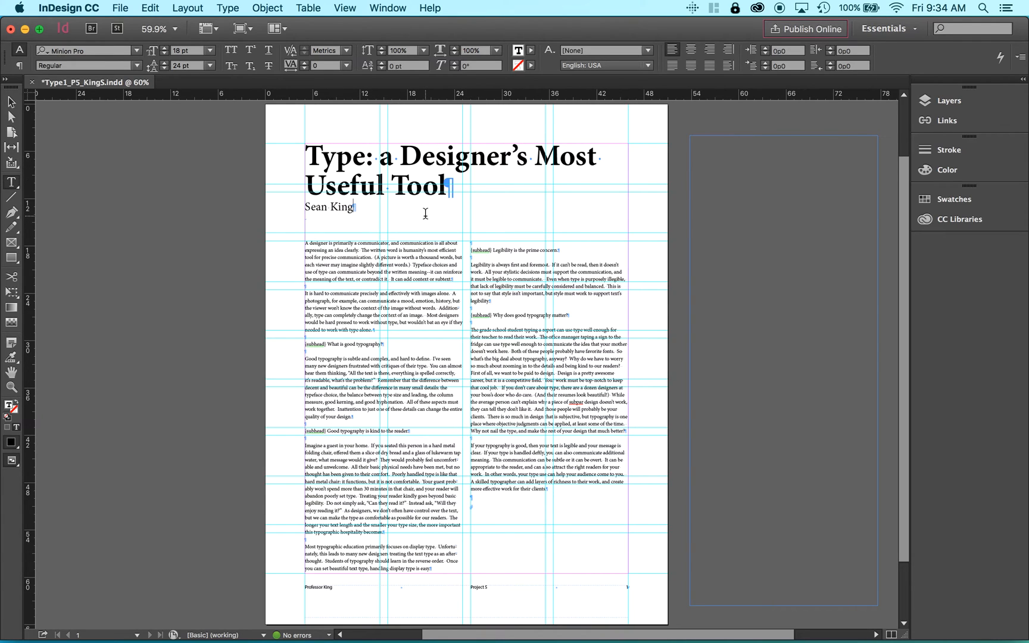
Examine the headline, author line and body columns close up with no frame selected, as a full page and at 100%
scroll(436, 322, right, 2)
scroll(435, 322, down, 1)
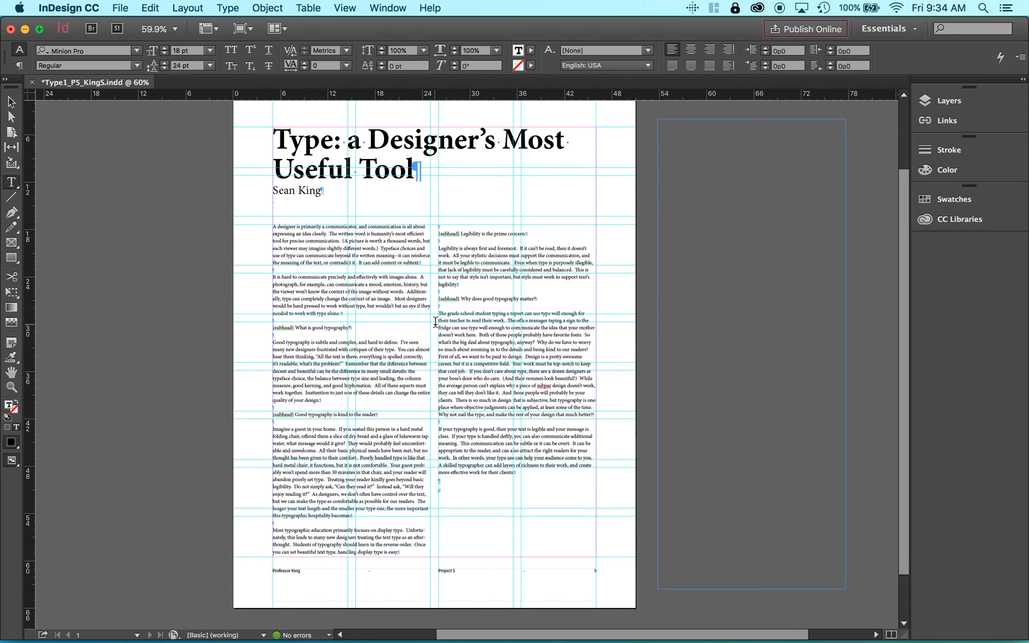
key(super+equal)
key(super+equal)
key(super+equal)
key(super+equal)
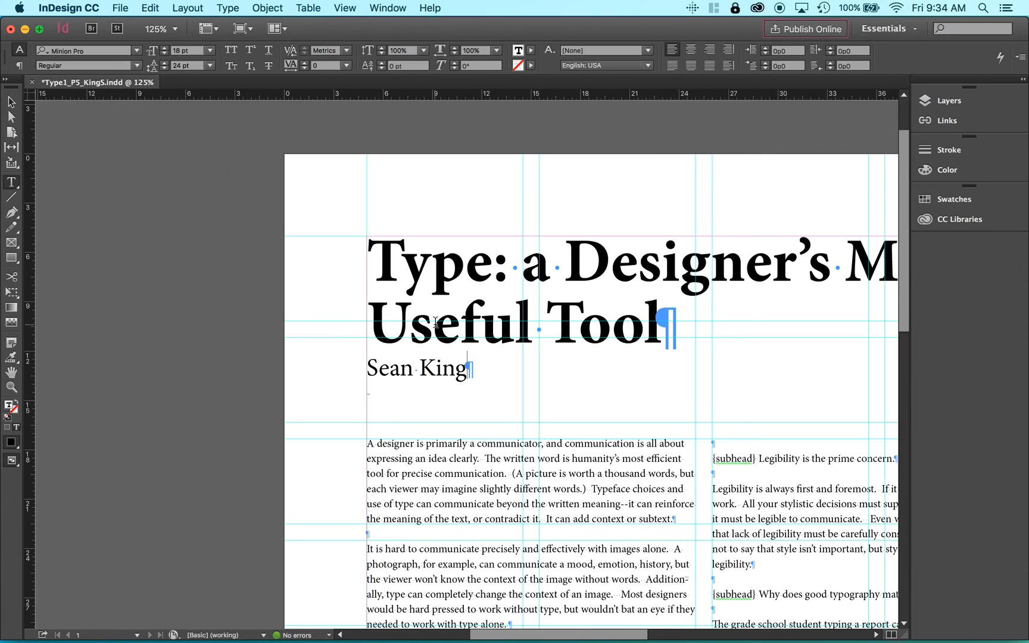
scroll(436, 322, right, 2)
scroll(435, 322, down, 1)
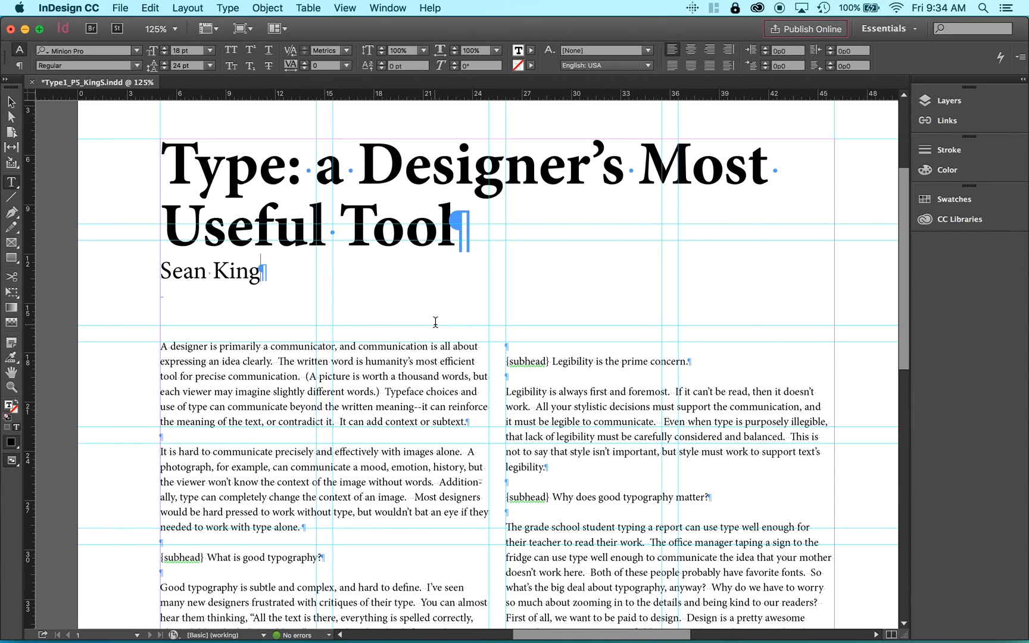
click(11, 102)
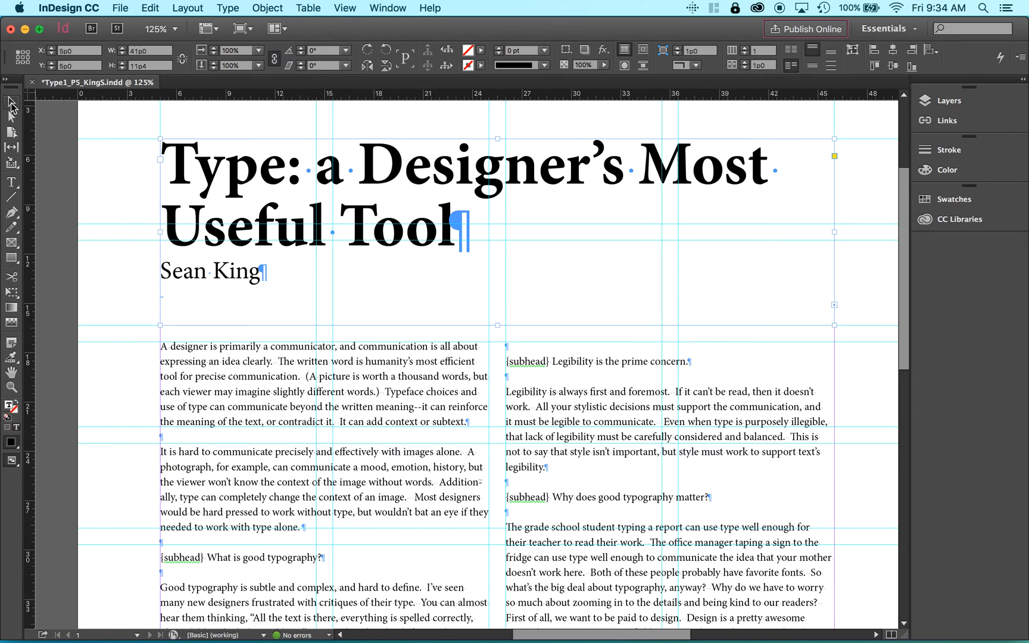
click(127, 311)
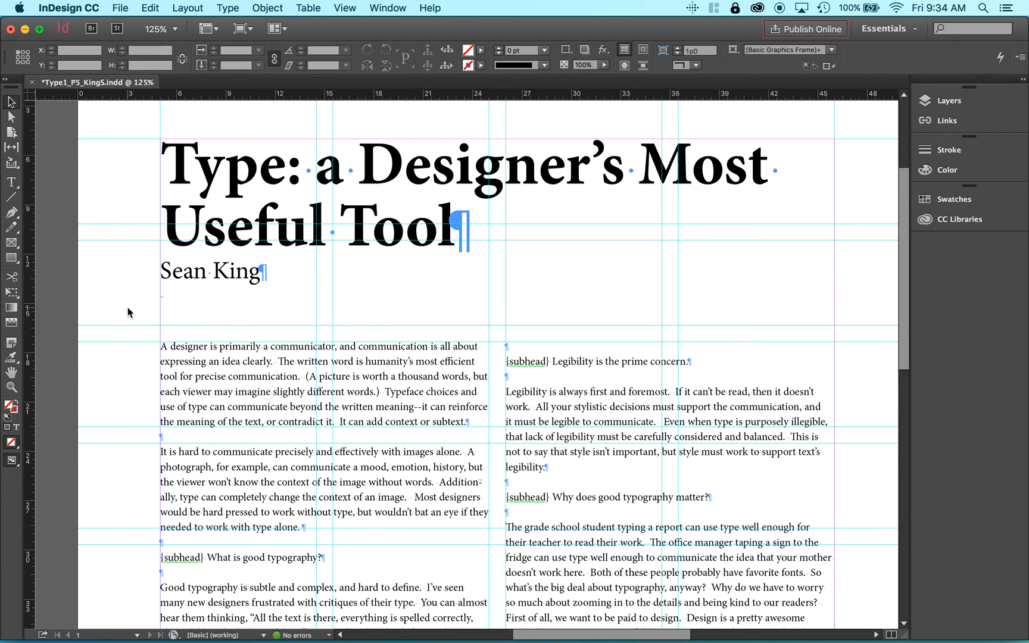
key(super+0)
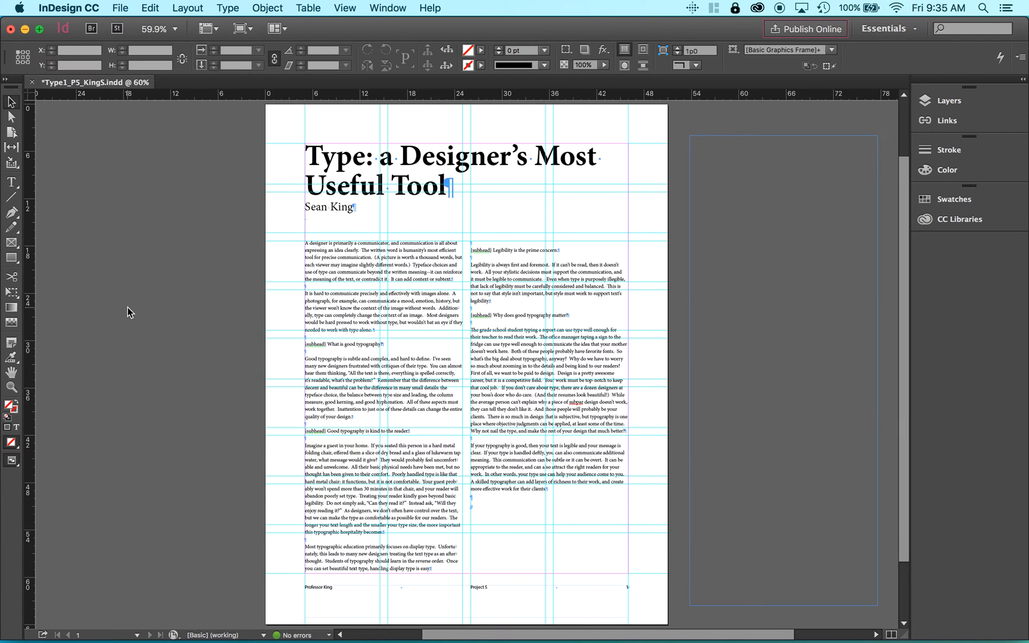
key(super+1)
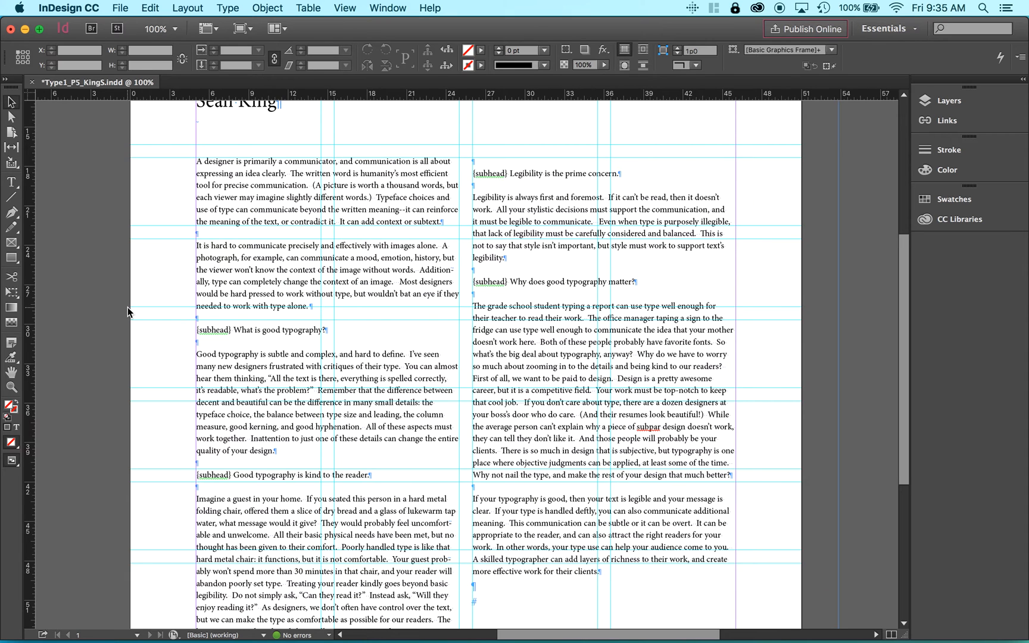
Examine the headline, author line and upper body columns at 100% and 125%, checking the headline frame and leaving it deselected
scroll(128, 307, up, 2)
scroll(128, 307, up, 3)
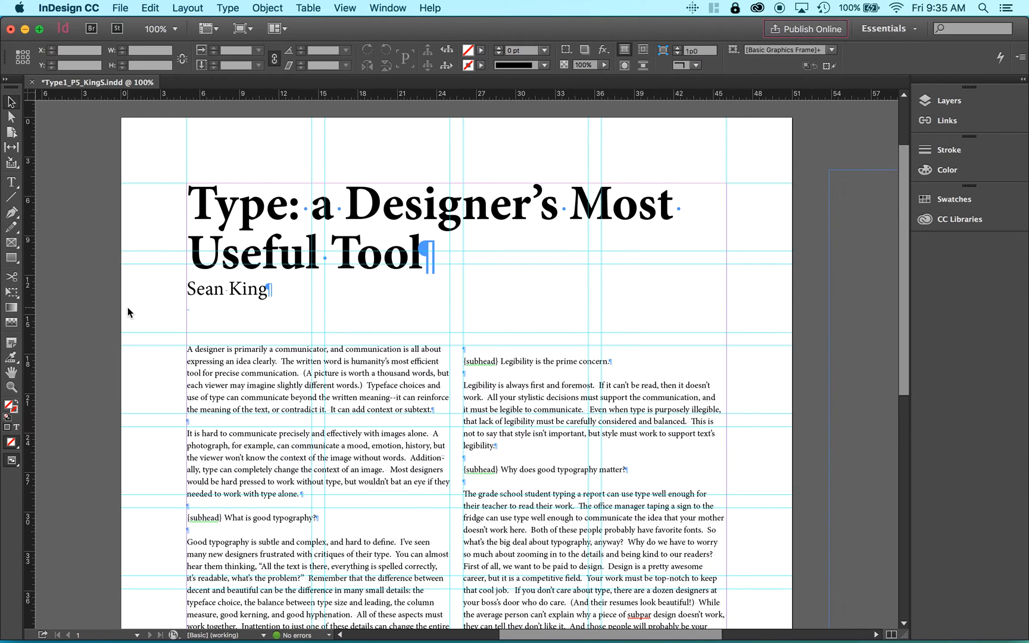
key(super+equal)
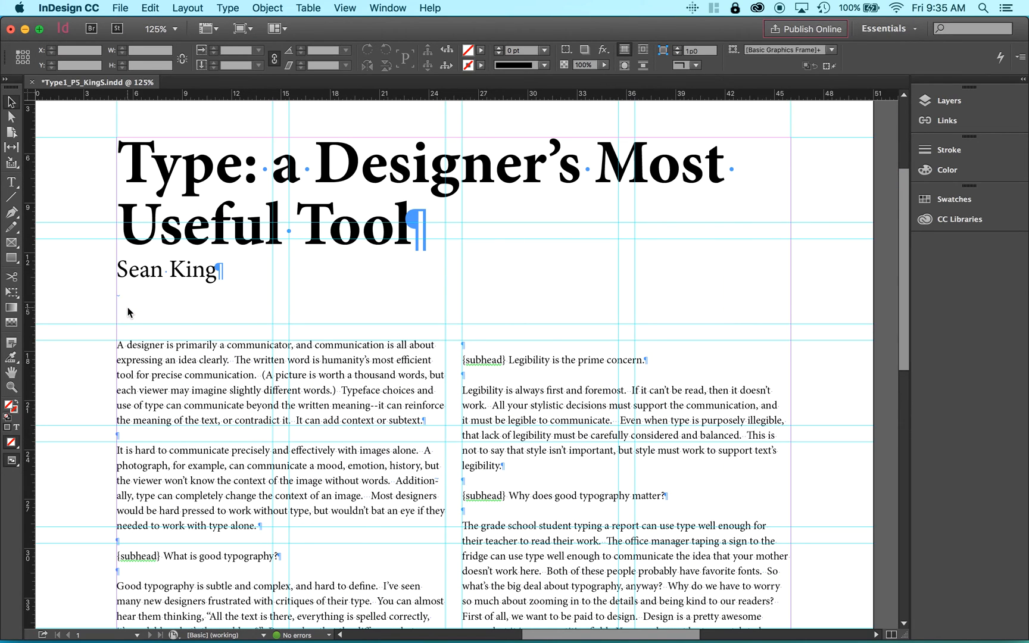
key(super+minus)
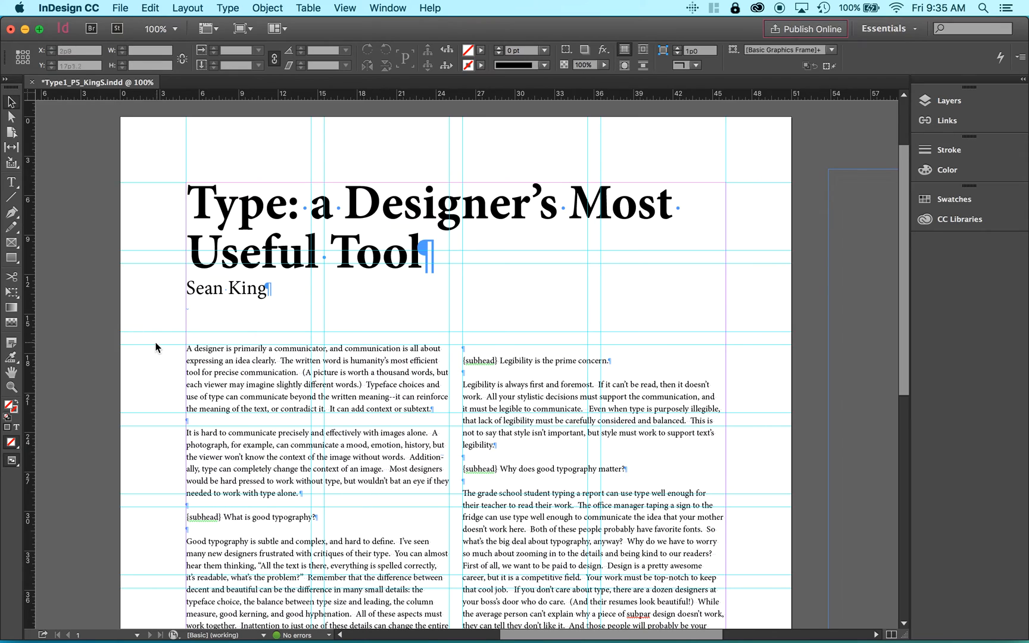
click(11, 103)
key(space)
click(230, 266)
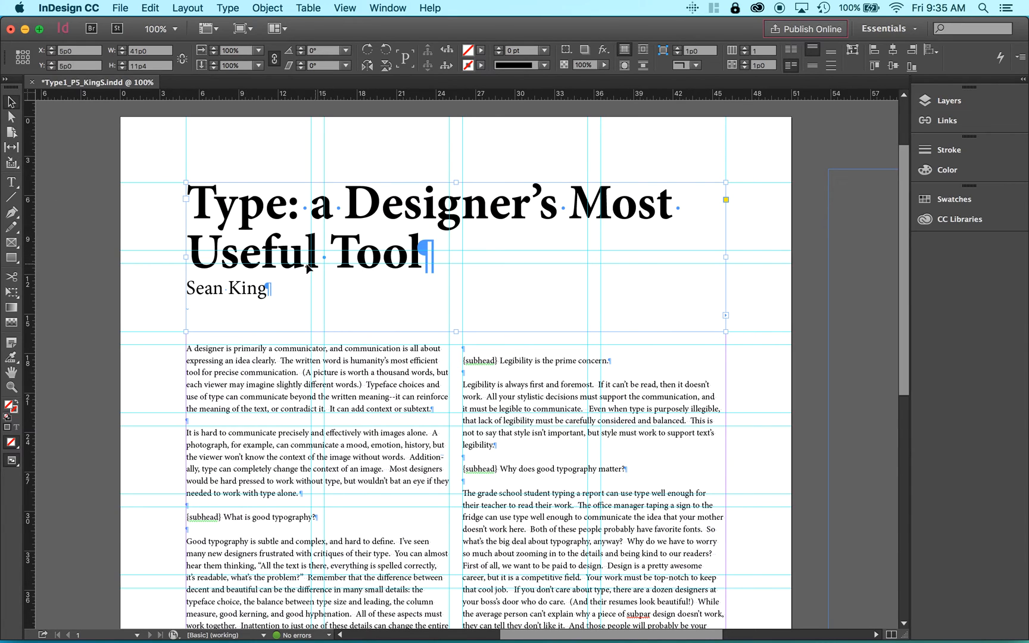
click(12, 182)
click(12, 102)
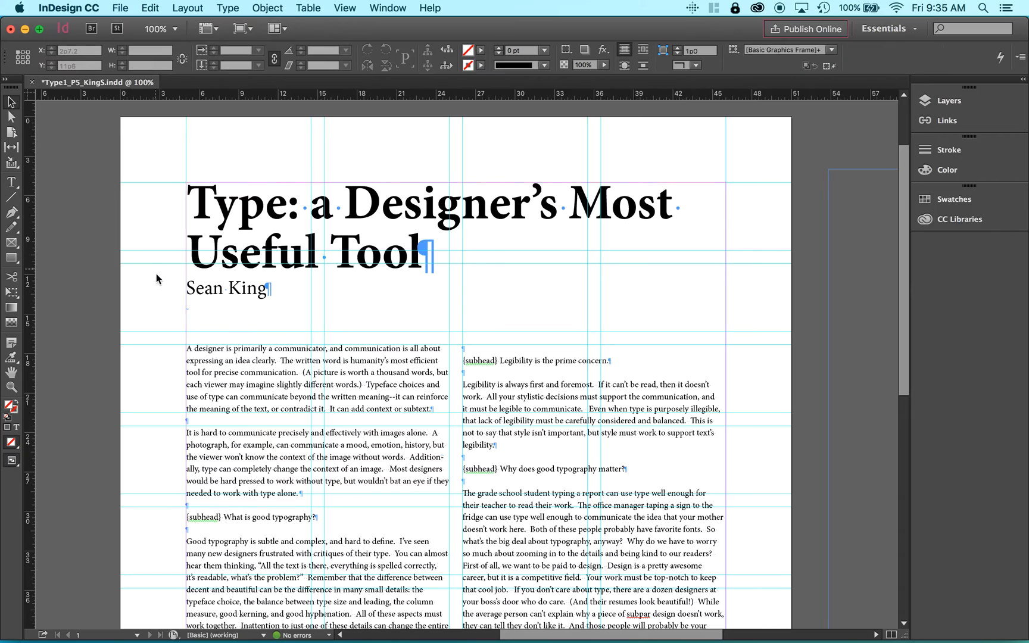
drag(163, 300, 145, 322)
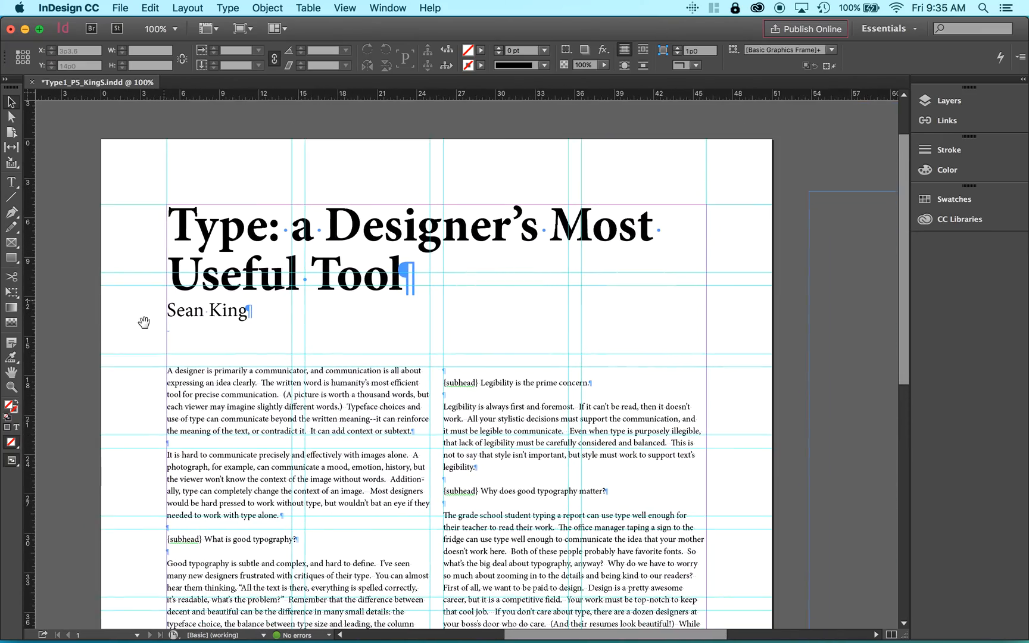
drag(329, 593, 330, 458)
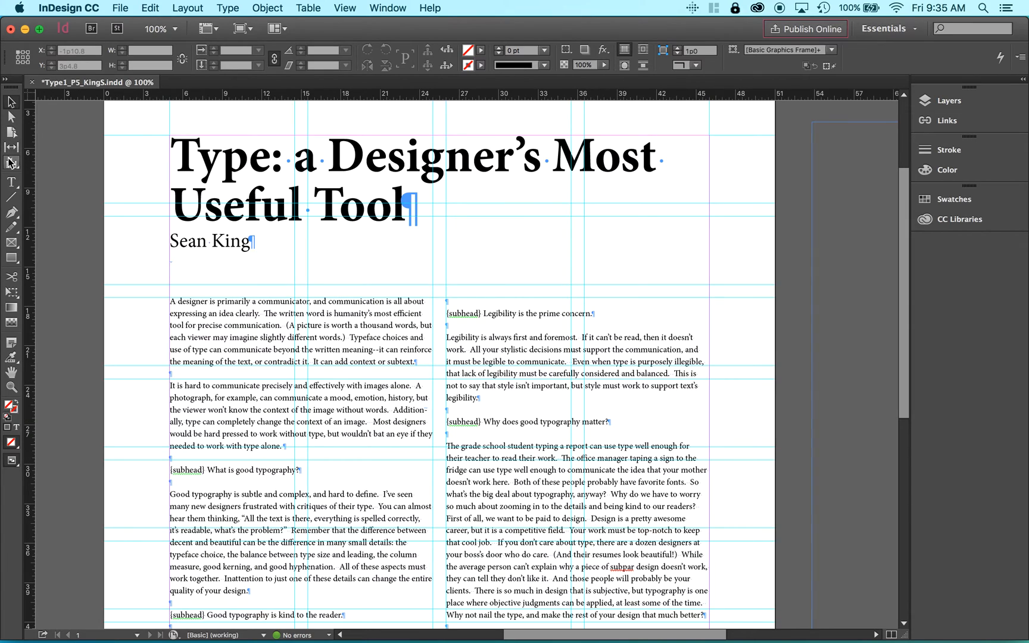
Select all the body text across both columns, set its font size to 9 pt and deselect it
click(11, 182)
scroll(134, 294, down, 3)
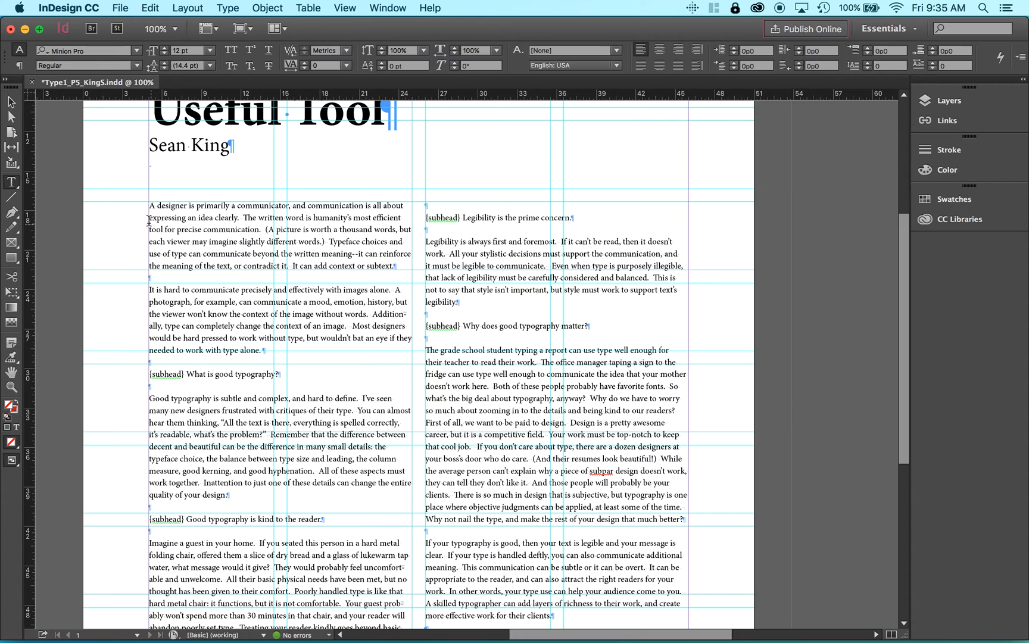
drag(149, 205, 590, 499)
scroll(590, 499, up, 5)
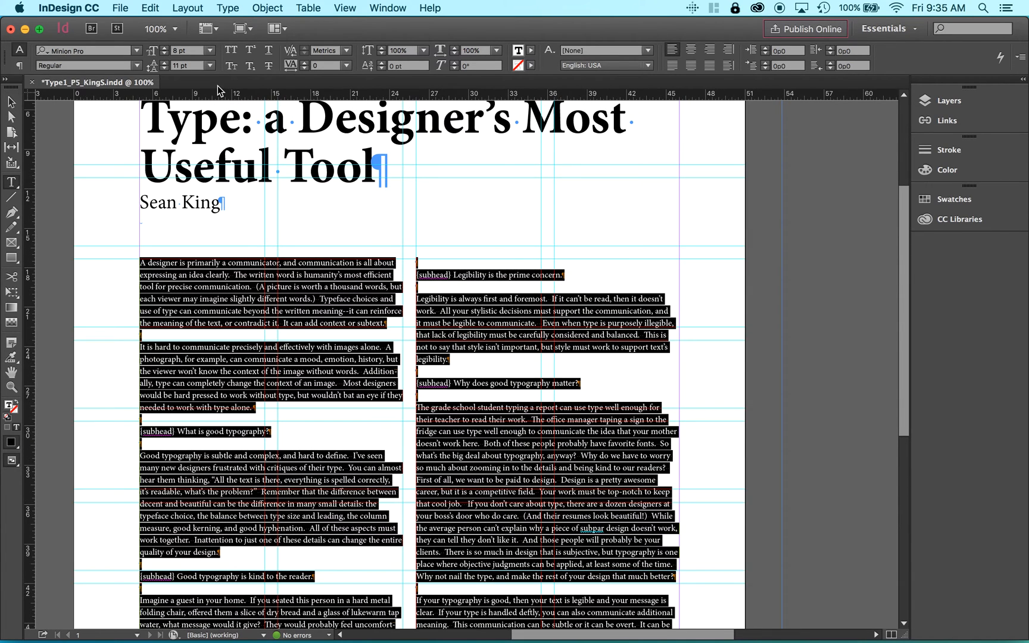
click(164, 49)
key(super+0)
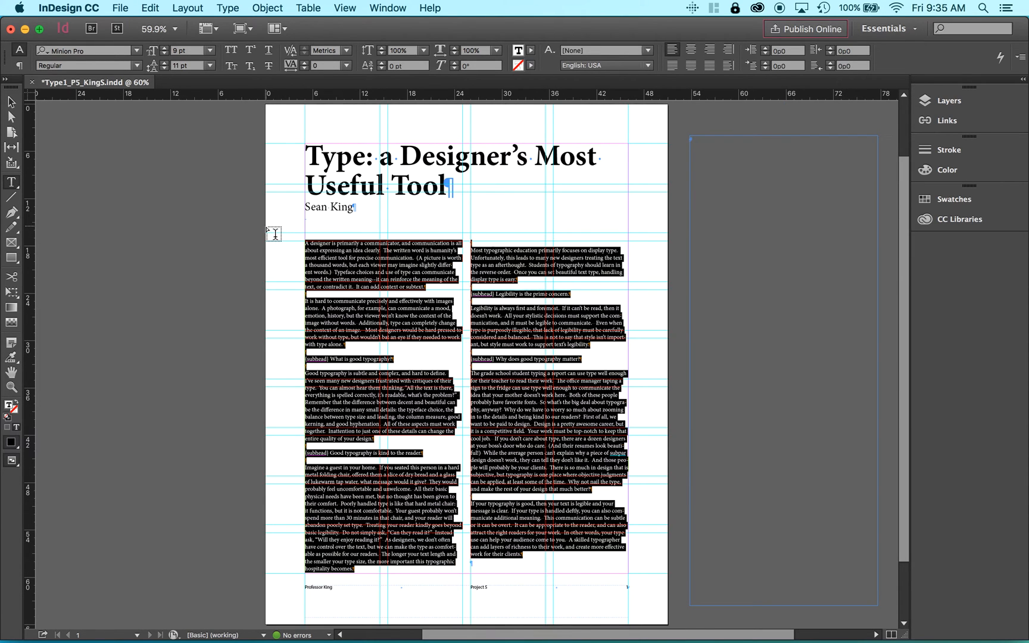
click(400, 347)
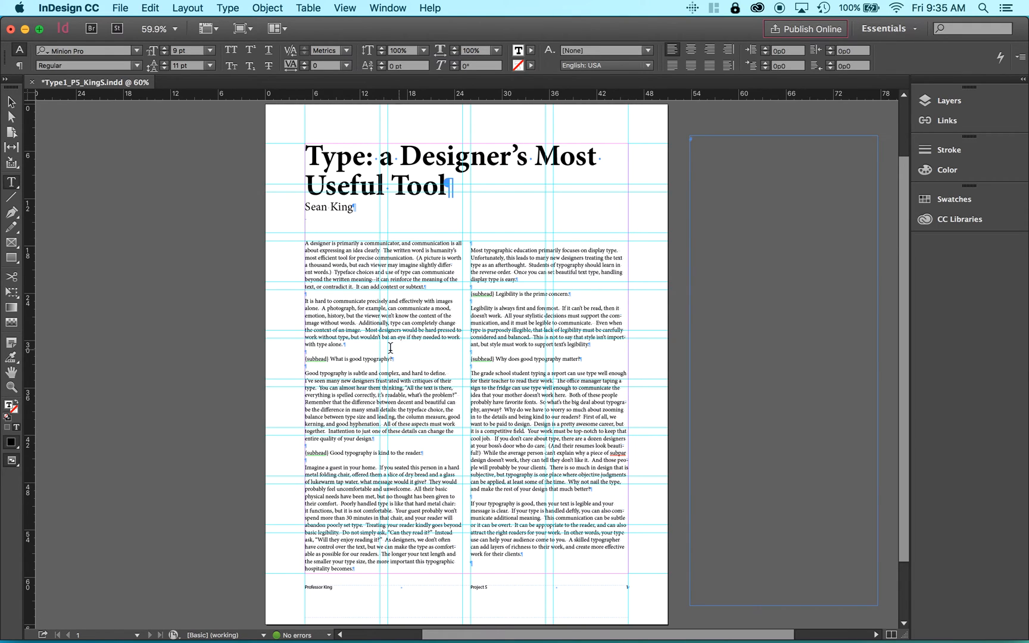
Turn "What is good typography?" into a Bold subhead, deleting its {subhead} marker and the blank line below it
drag(330, 358, 296, 354)
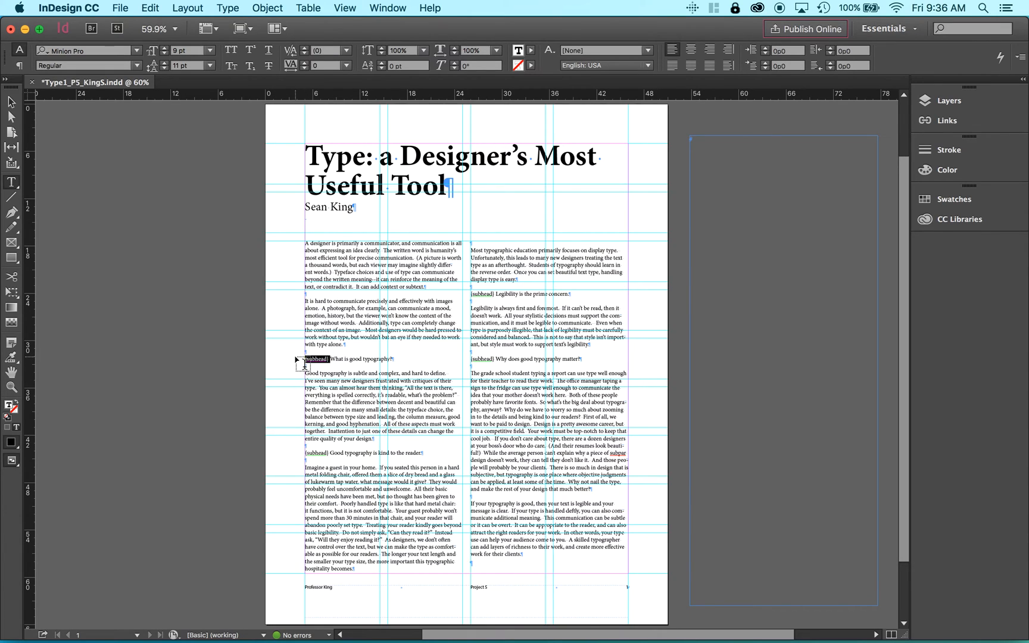
key(BackSpace)
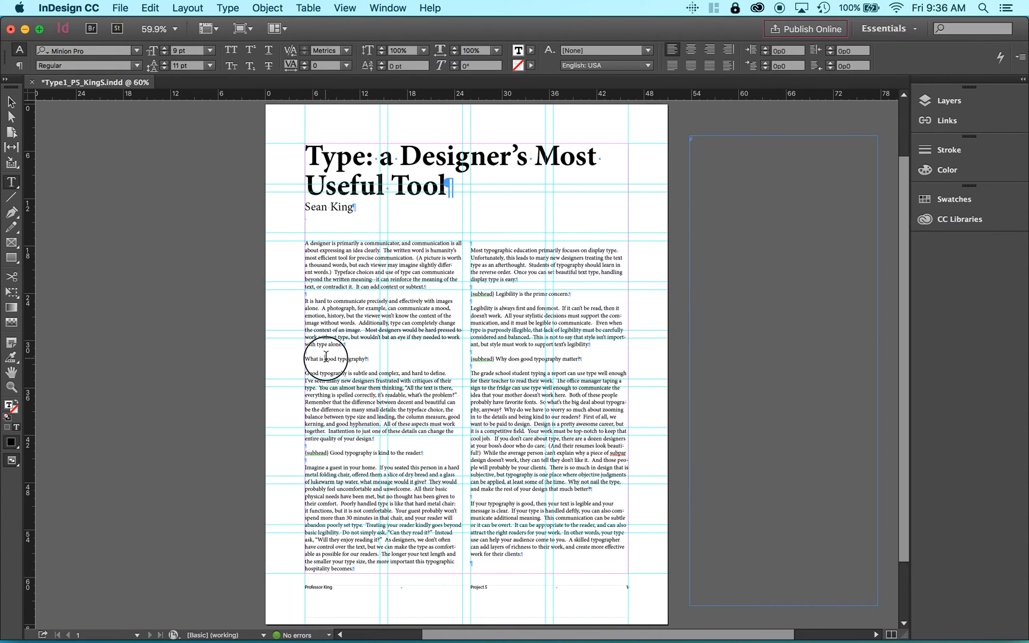
triple_click(327, 358)
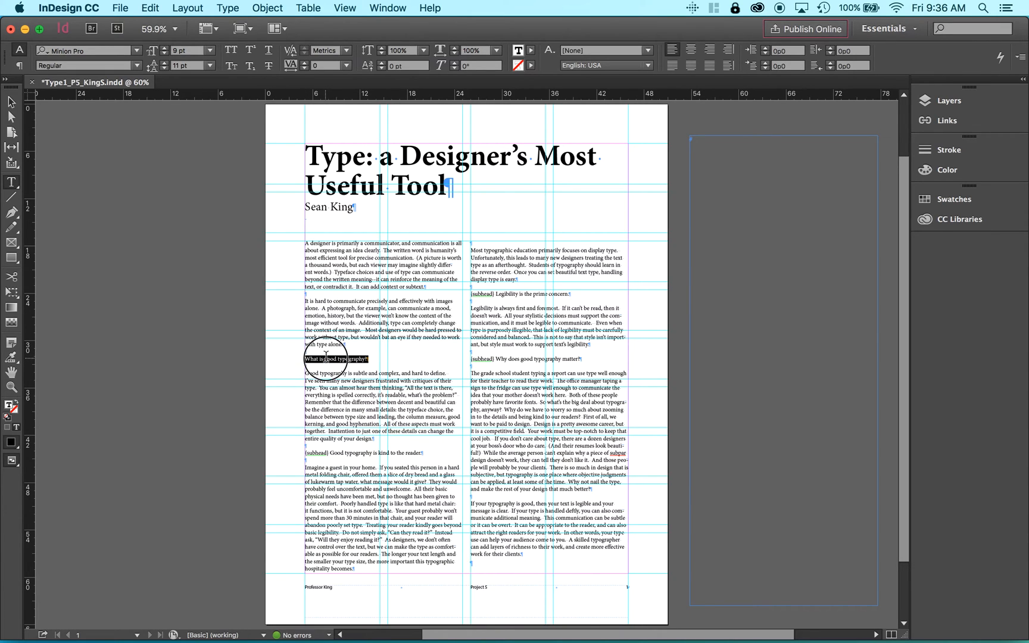
click(136, 66)
click(121, 192)
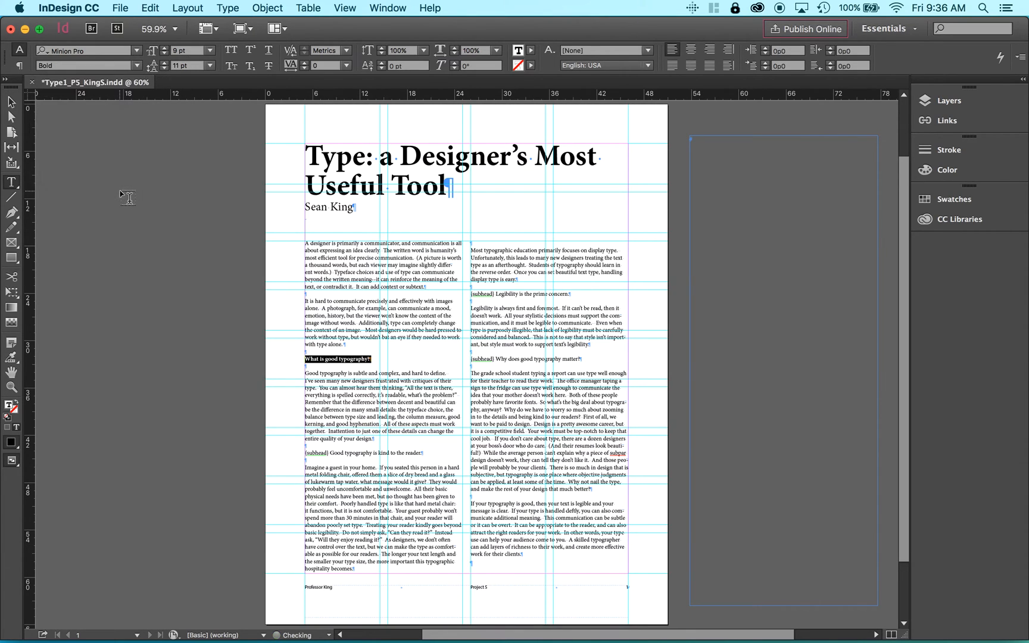
click(333, 365)
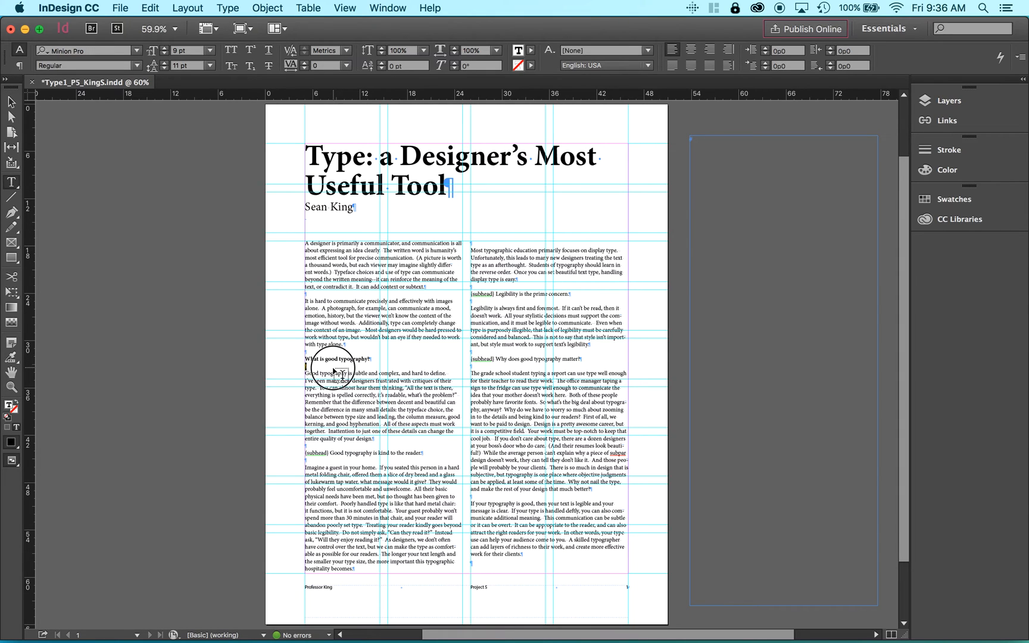
key(BackSpace)
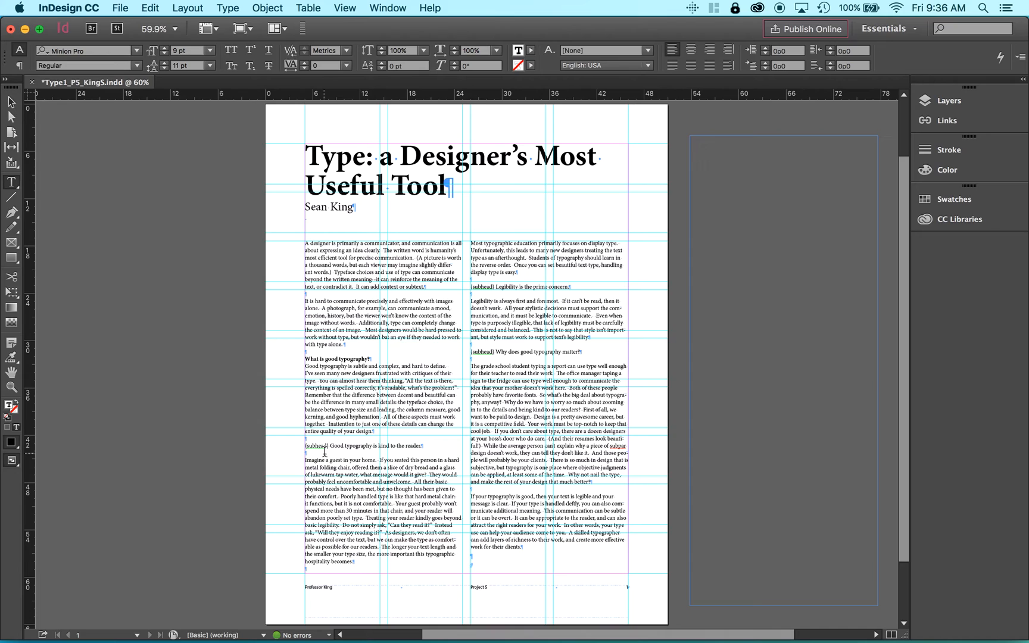
Delete the {subhead} marker before "Good typography is kind to the reader." and set that line's font size to 14 pt
drag(323, 446, 287, 443)
key(BackSpace)
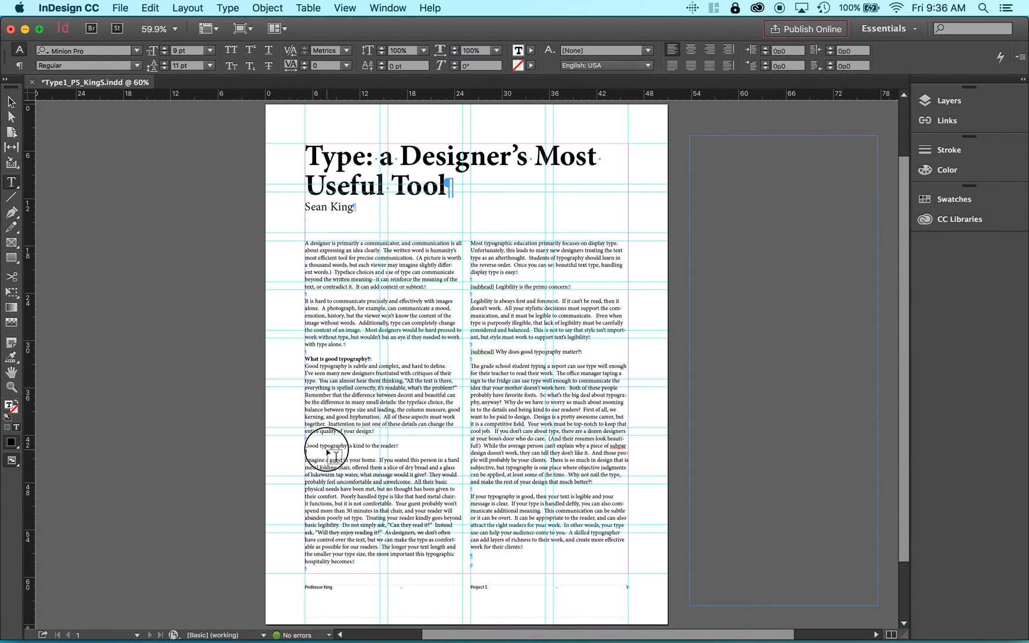
triple_click(325, 445)
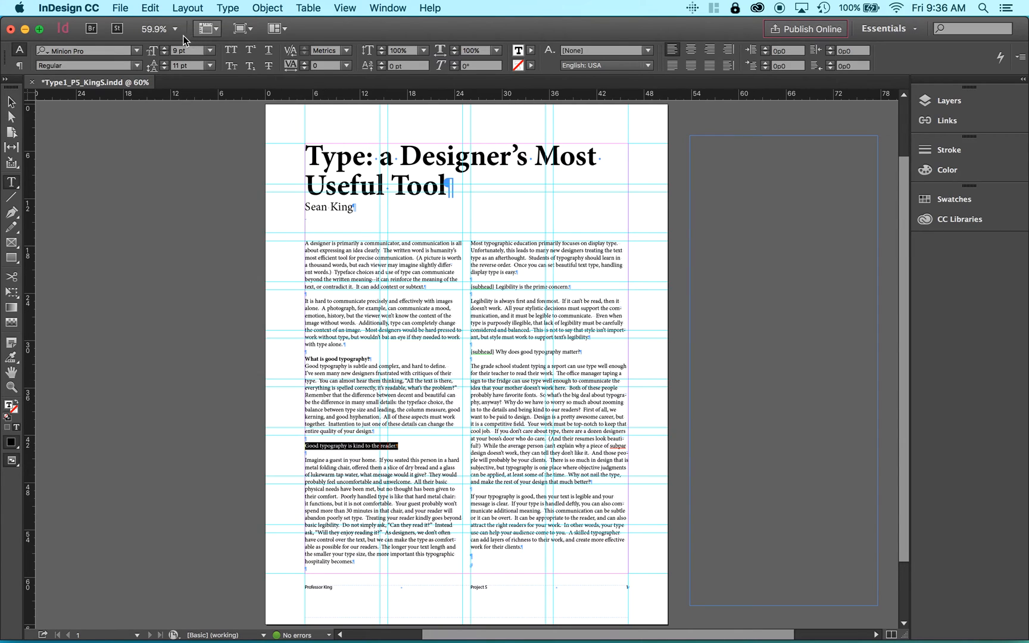
click(165, 54)
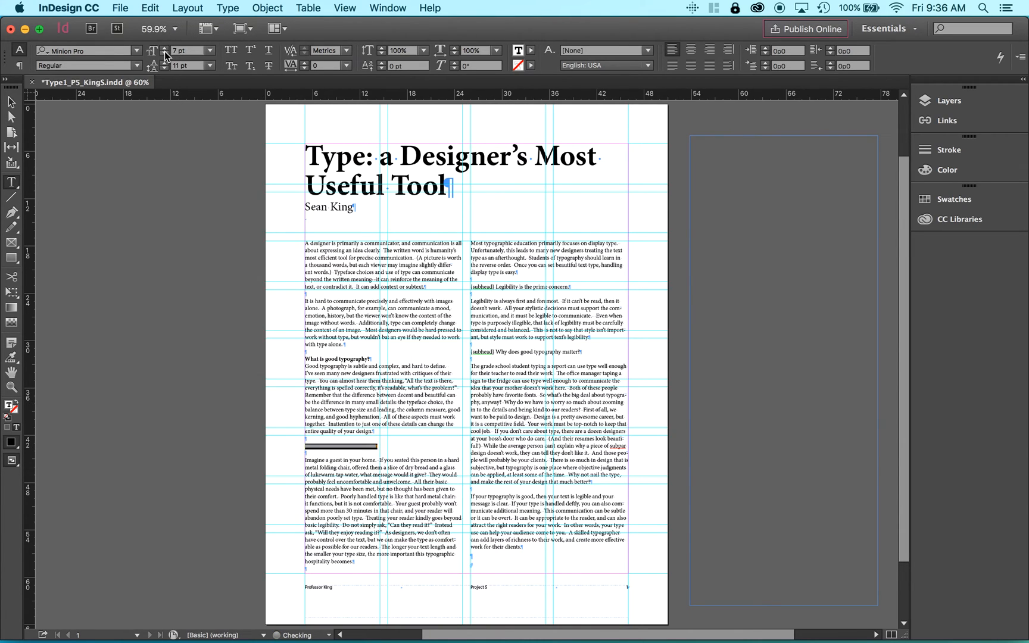
click(165, 51)
click(165, 51)
click(165, 51)
click(165, 51)
click(165, 52)
click(165, 51)
click(165, 51)
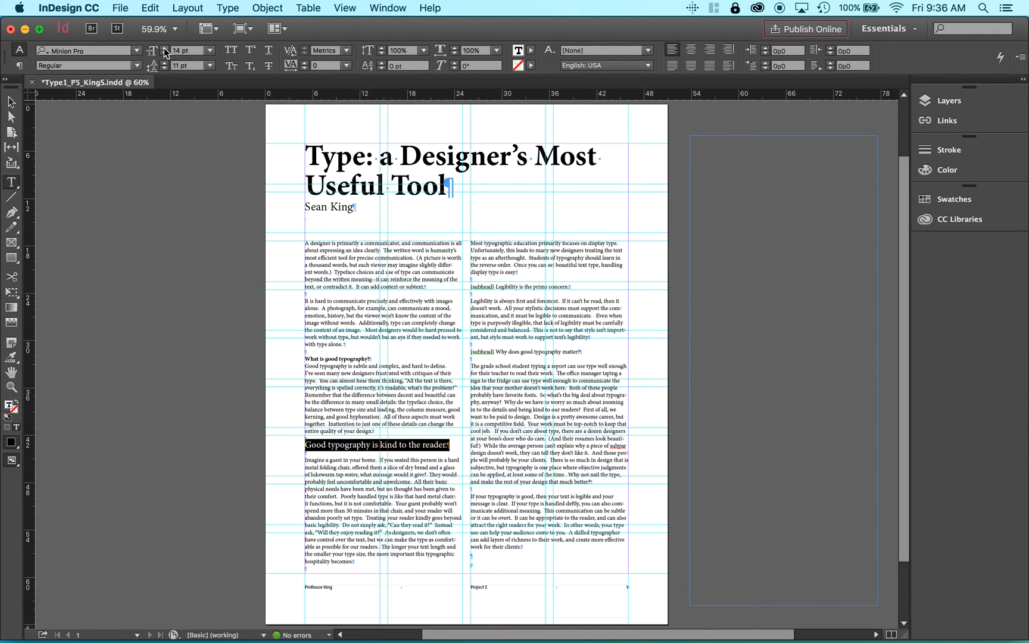
Delete the blank line below the subhead "Good typography is kind to the reader."
click(314, 459)
click(311, 453)
key(BackSpace)
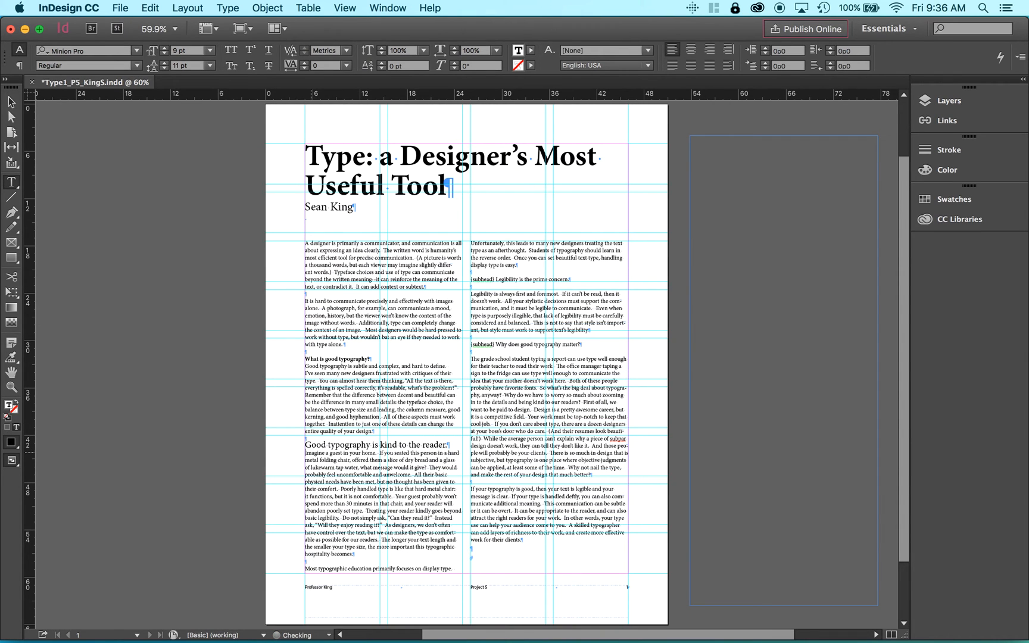
Compare the small bold subhead with the larger regular subhead at 100%, with no text selected
key(super+1)
scroll(494, 443, right, 5)
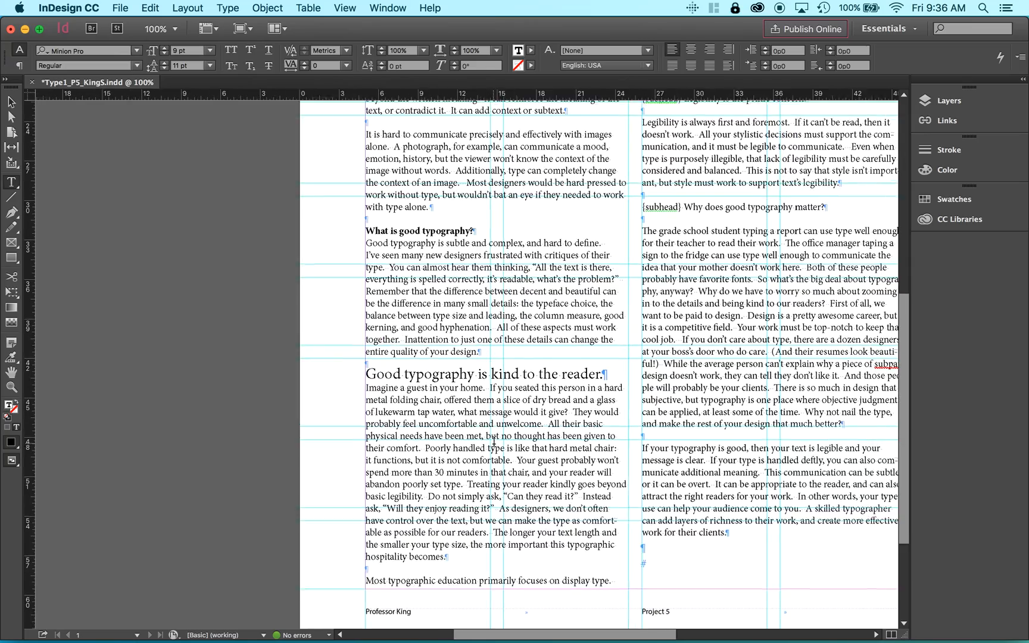
scroll(494, 442, down, 3)
scroll(494, 442, right, 3)
click(10, 103)
click(163, 363)
scroll(162, 363, up, 3)
scroll(162, 363, right, 2)
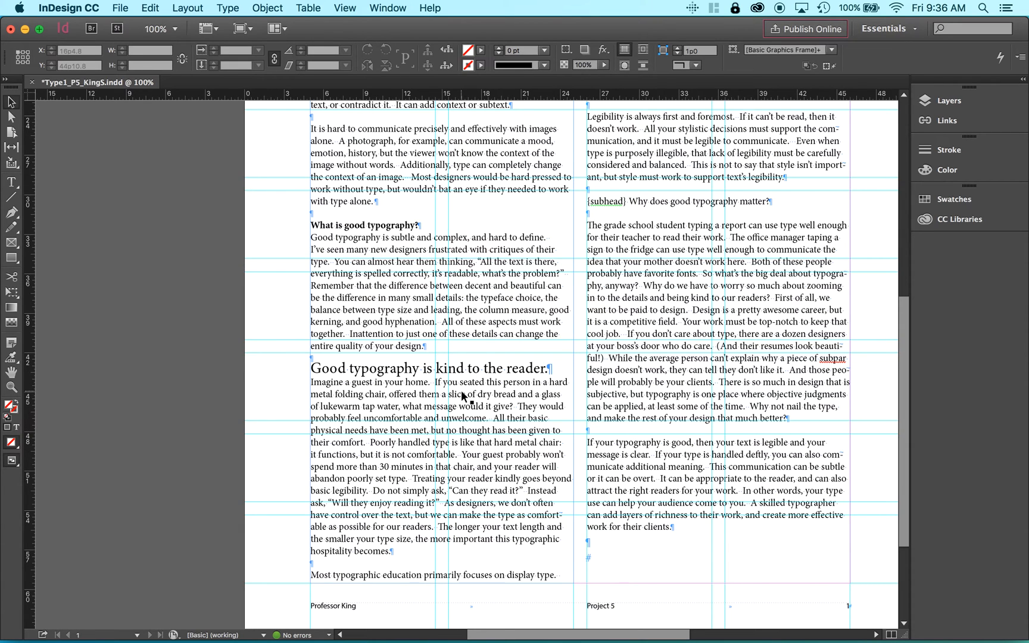
scroll(180, 263, up, 2)
scroll(179, 264, right, 4)
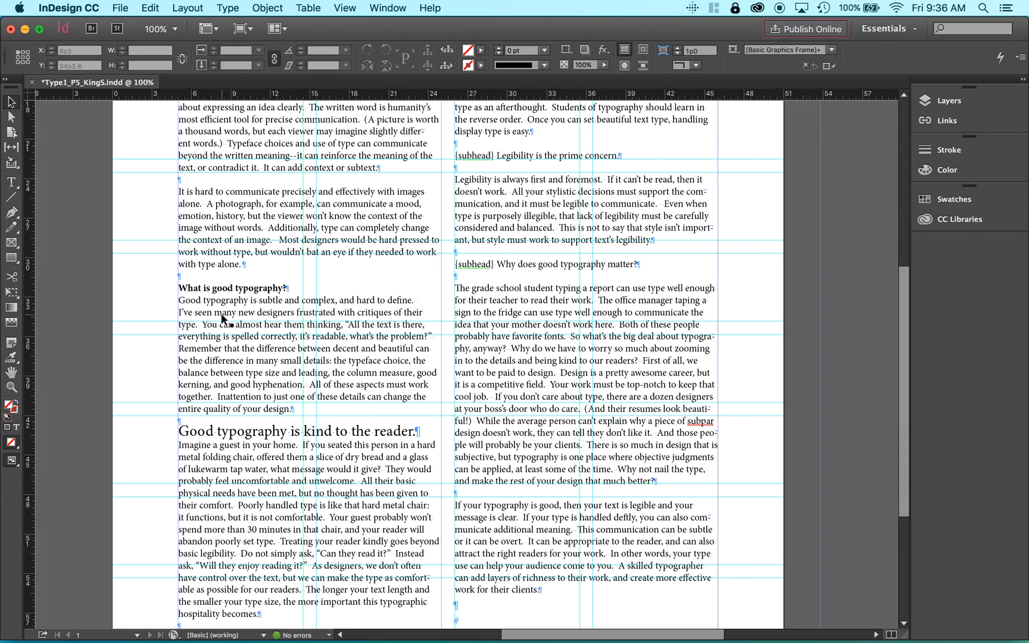
scroll(305, 480, down, 3)
scroll(305, 480, left, 1)
Reduce the subhead "Good typography is kind to the reader." to 13 pt
click(11, 181)
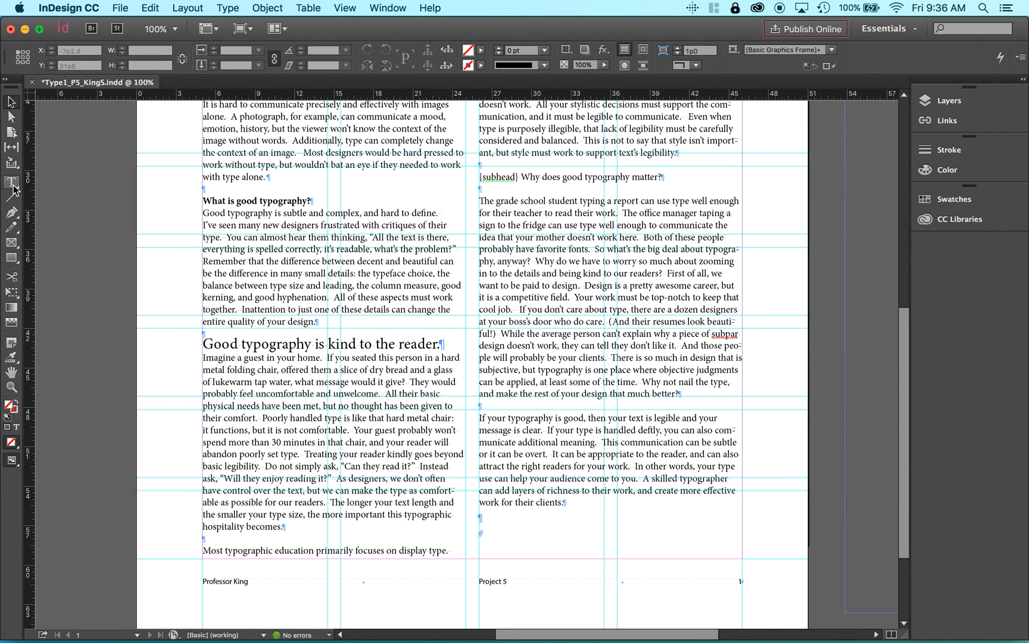
click(239, 202)
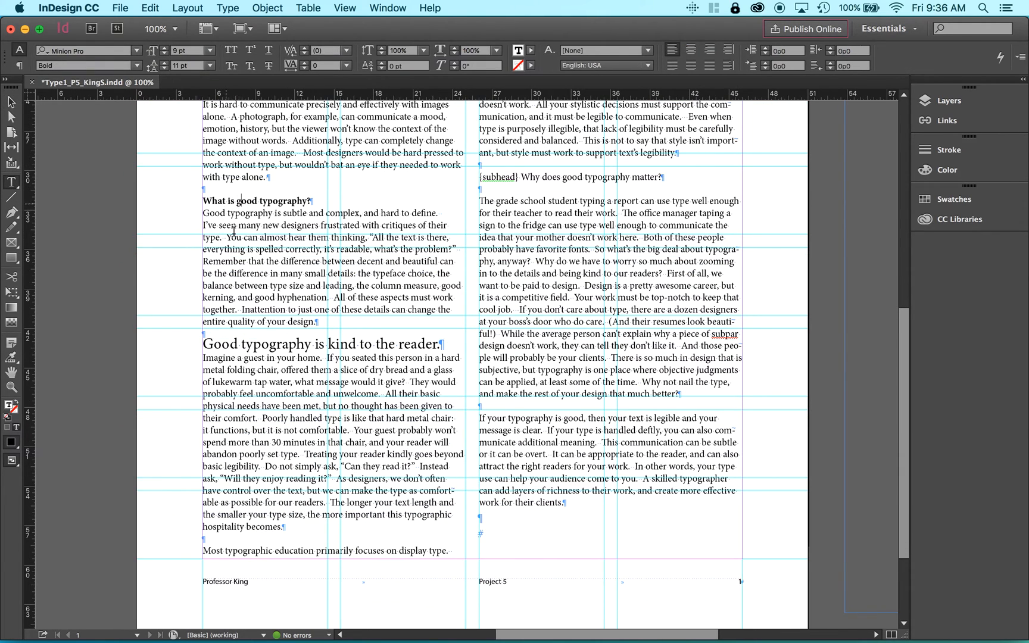
double_click(252, 344)
triple_click(252, 344)
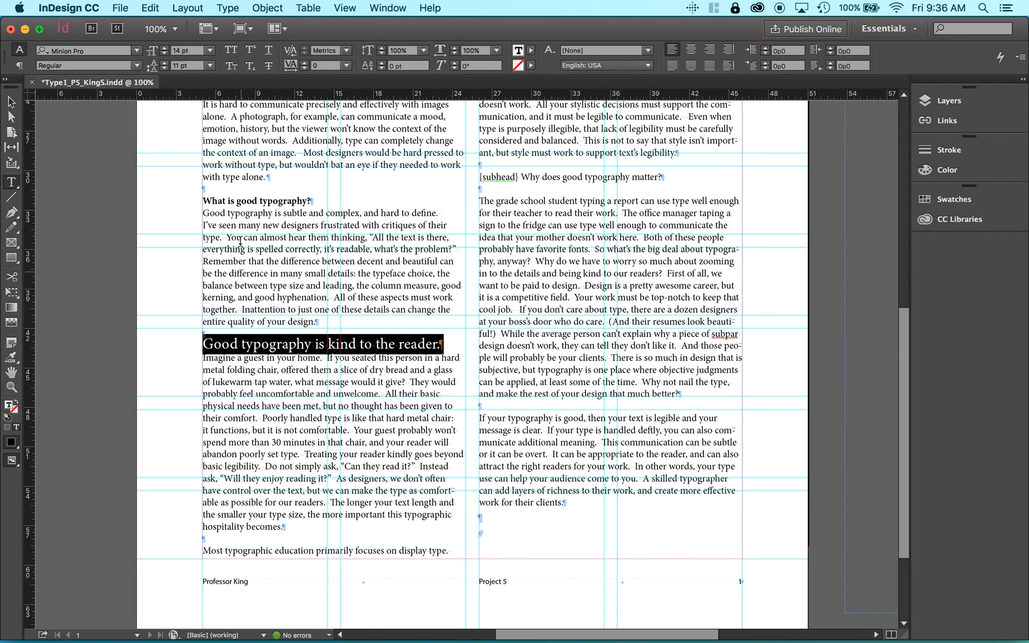
click(165, 54)
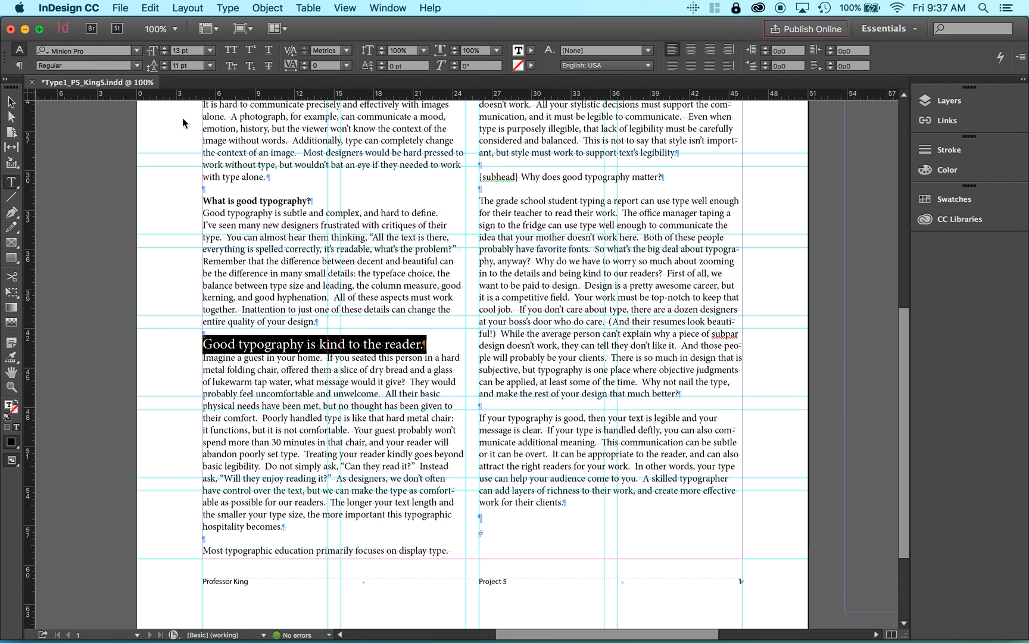
Set the subhead "What is good typography?" to Regular at 13 pt and deselect it
triple_click(249, 201)
click(97, 66)
click(137, 66)
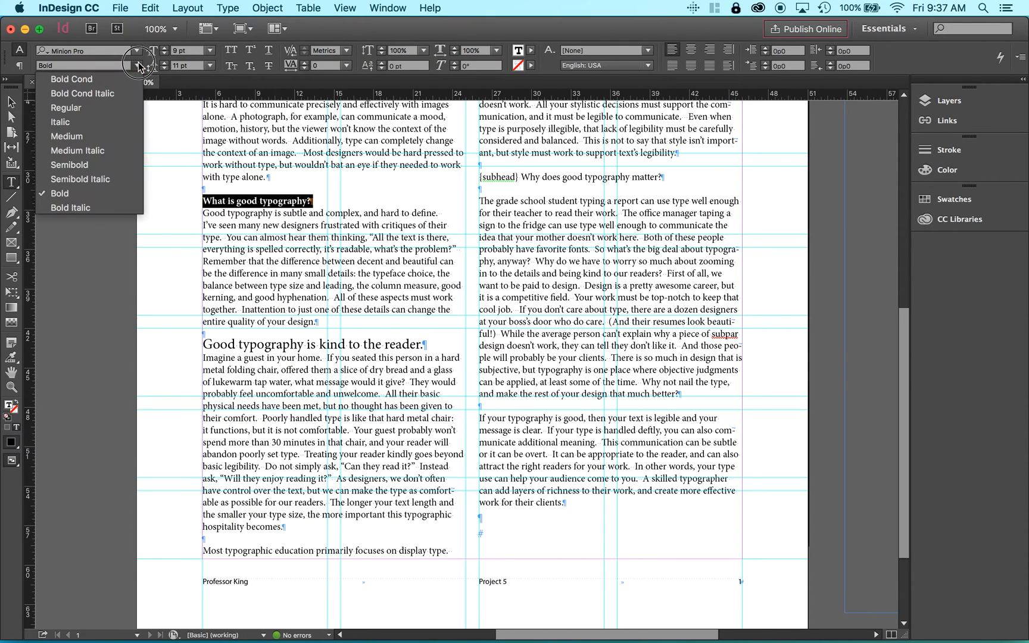
click(124, 106)
click(164, 51)
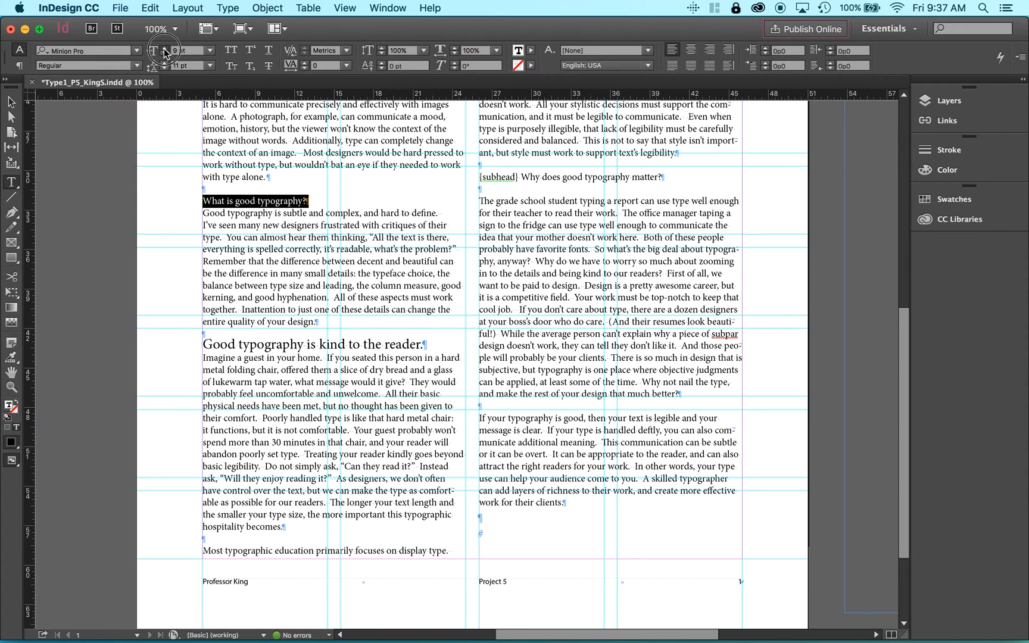
click(164, 52)
click(164, 52)
click(165, 52)
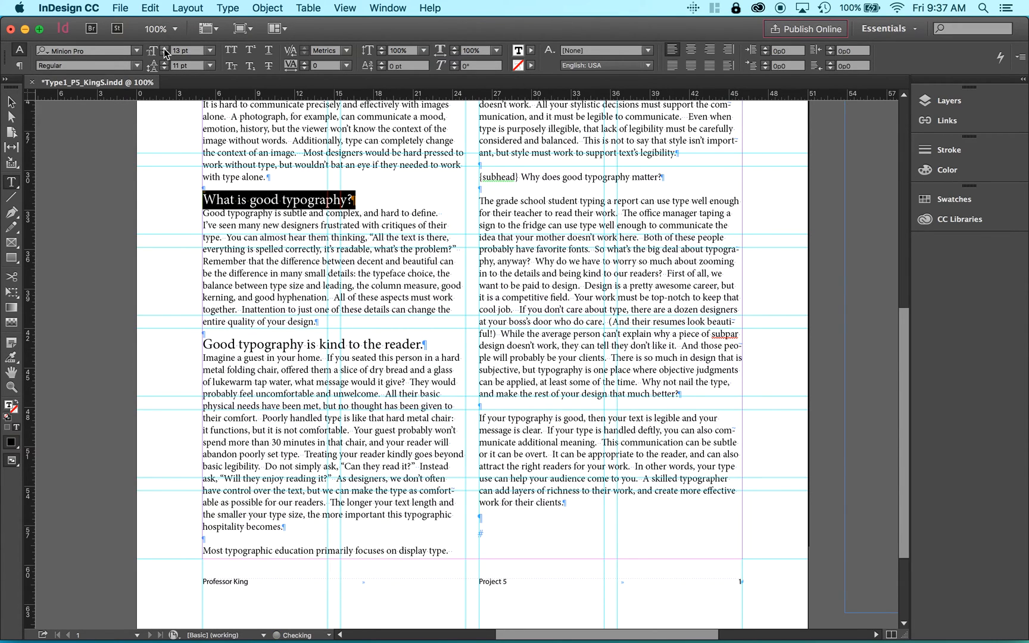
click(12, 103)
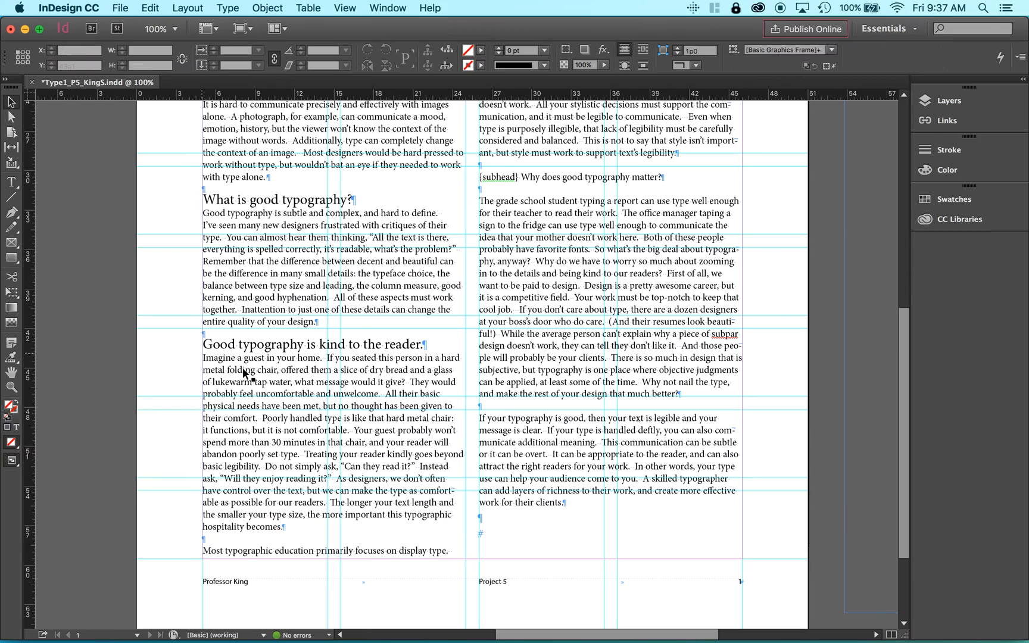
Delete the blank line below the subhead "Legibility is the prime concern." and remove its {subhead} label
scroll(244, 374, up, 3)
scroll(244, 373, up, 2)
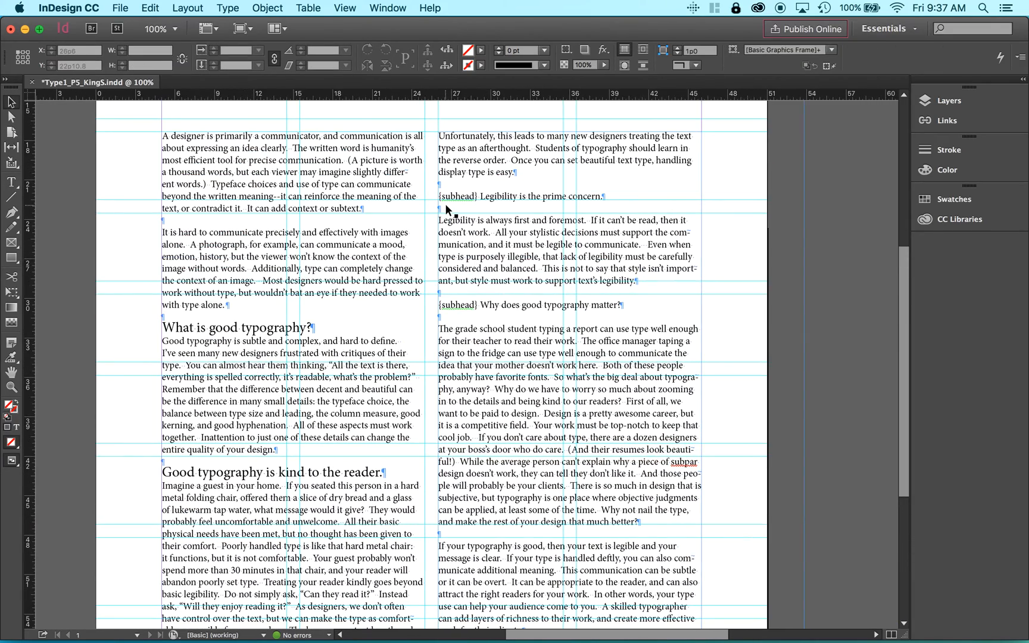
click(12, 182)
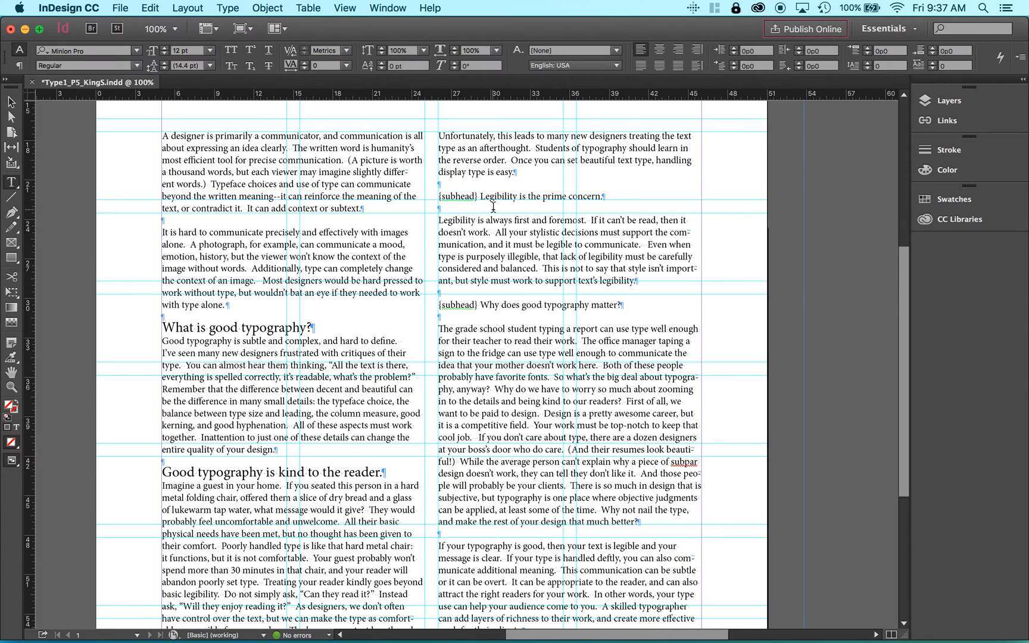
click(456, 209)
key(BackSpace)
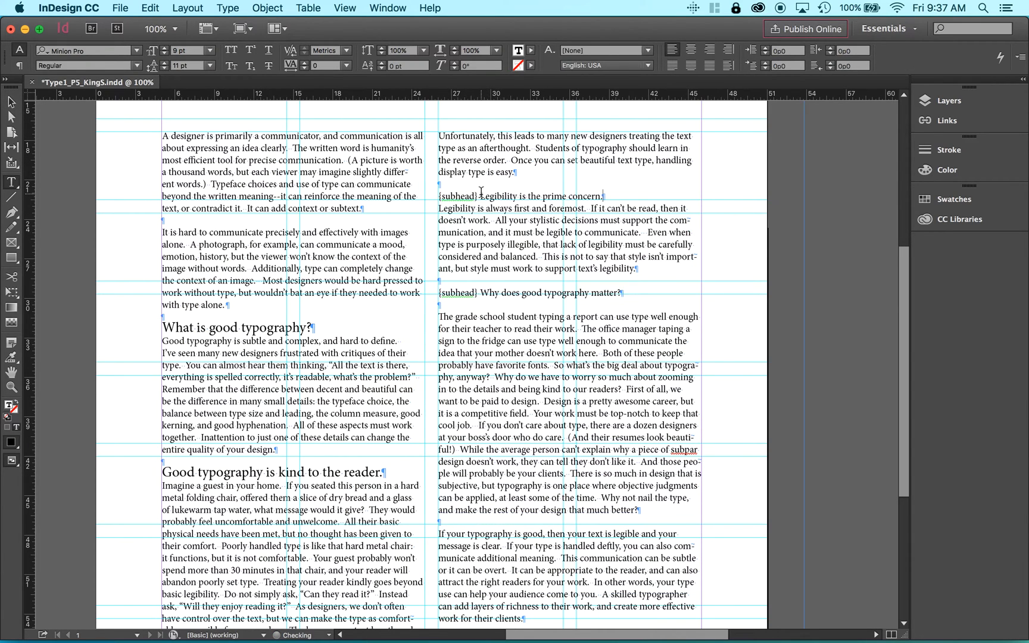
drag(479, 197, 426, 201)
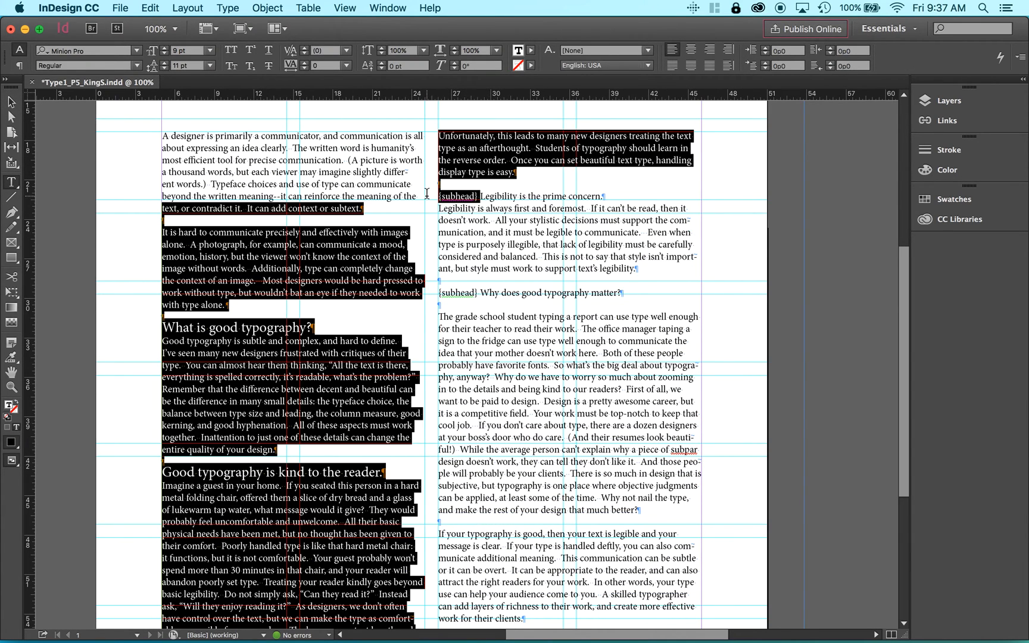
drag(490, 202, 439, 196)
key(BackSpace)
Set the subhead "Legibility is the prime concern." to 13 pt
triple_click(475, 196)
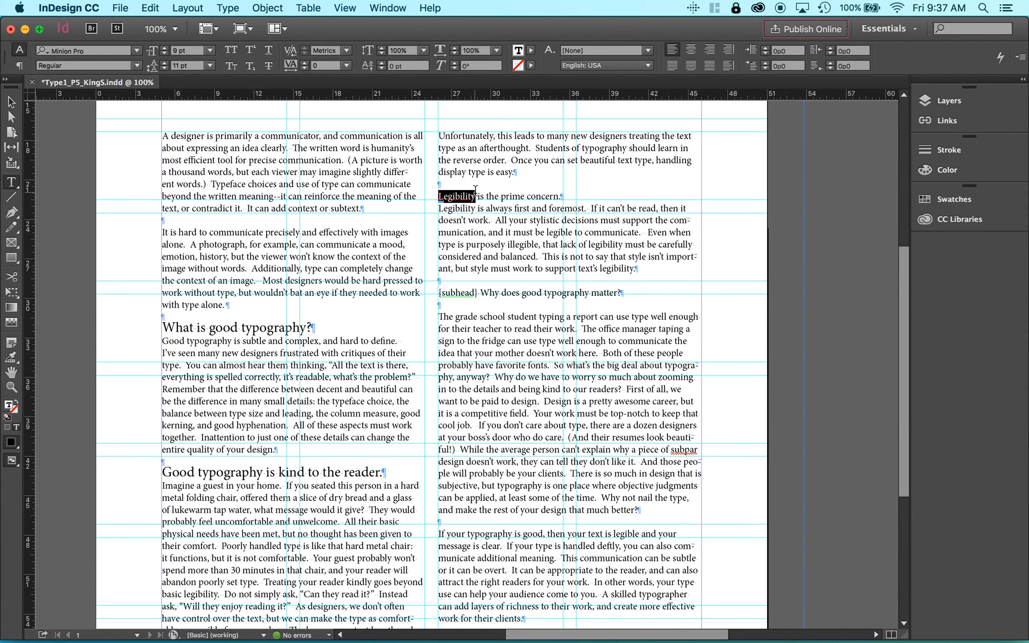
click(184, 52)
text(13)
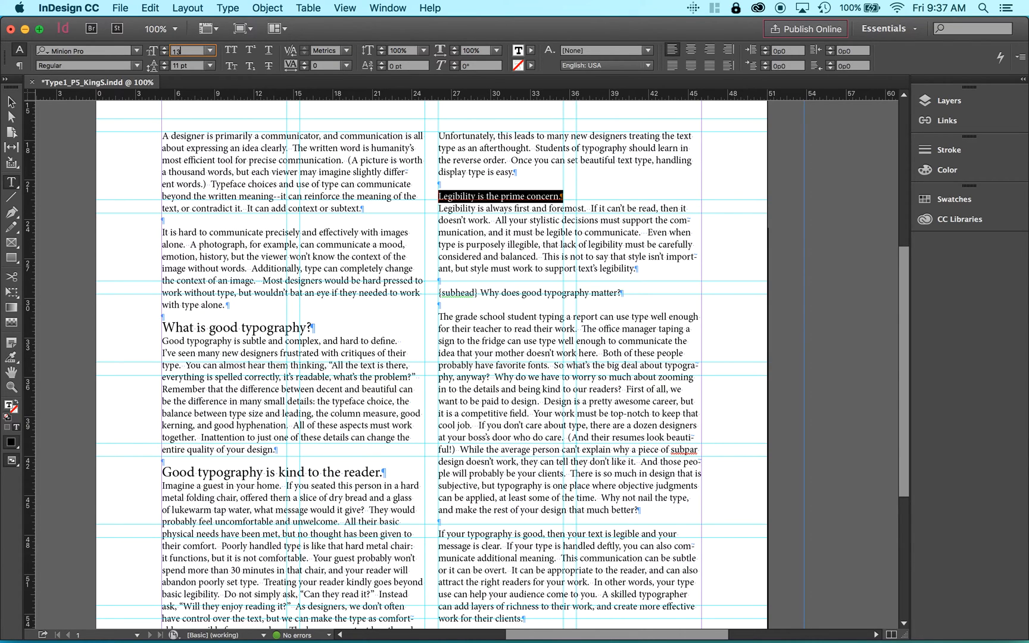
key(Return)
Remove the {subhead} label from "Why does good typography matter?" and delete the blank line below it
click(479, 288)
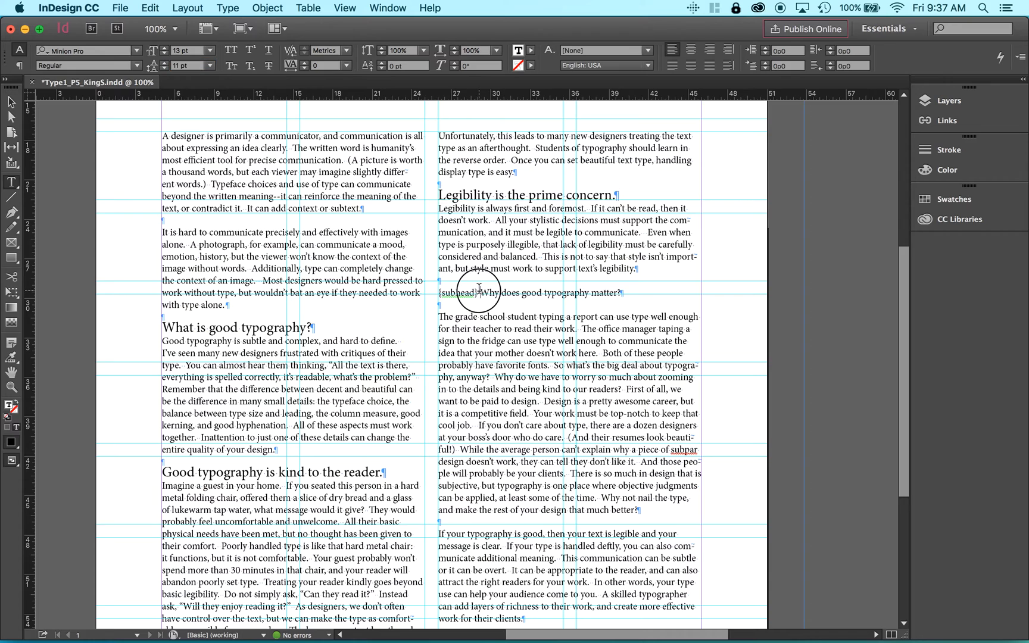
drag(479, 289, 439, 292)
key(BackSpace)
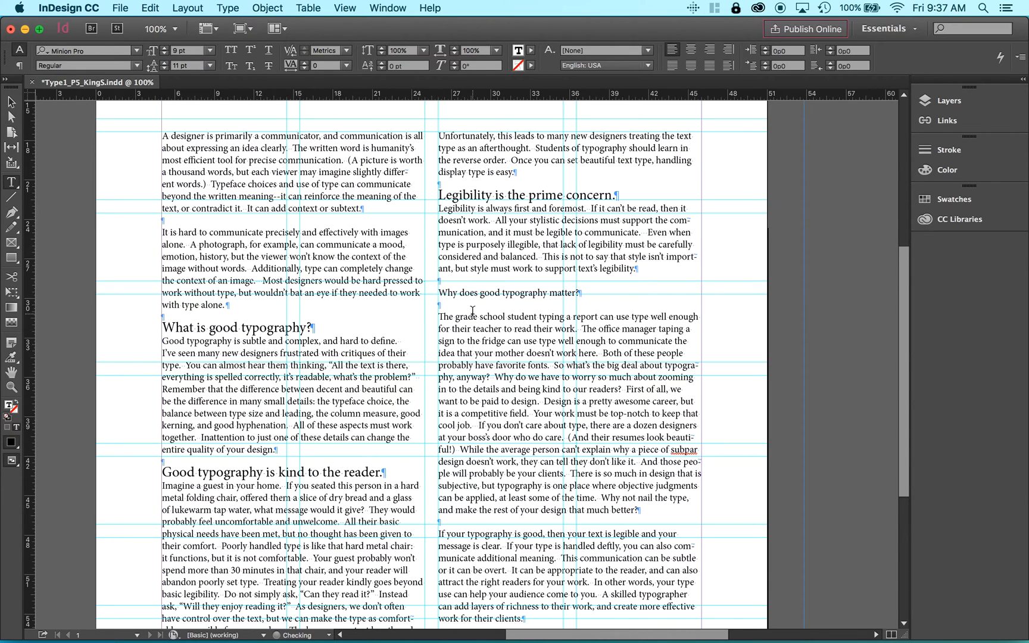
click(449, 305)
key(BackSpace)
Set the subhead "Why does good typography matter?" to 13 pt and deselect it
double_click(455, 291)
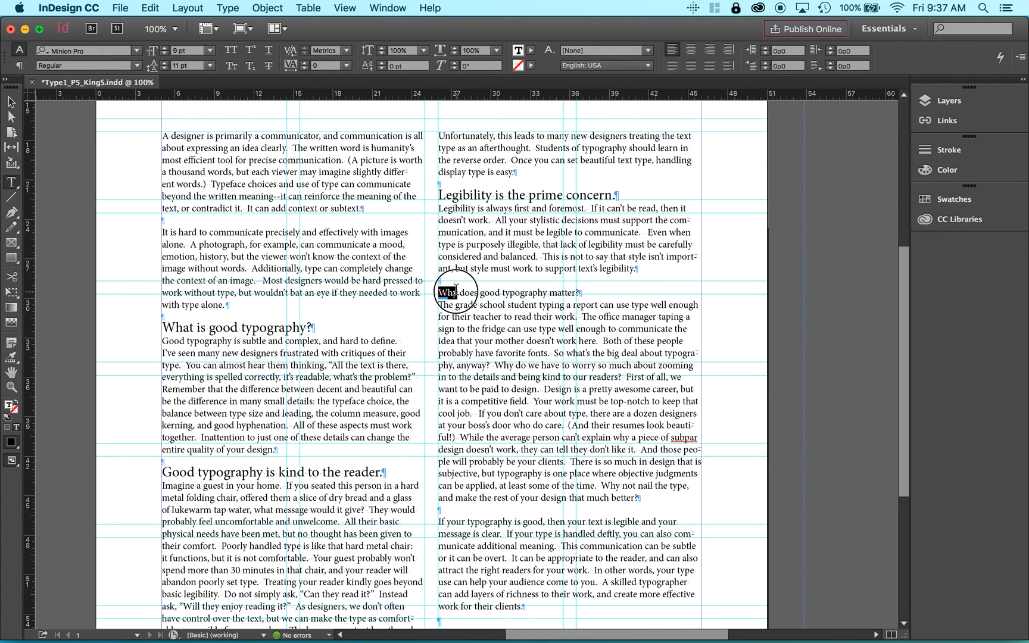
triple_click(455, 291)
click(191, 50)
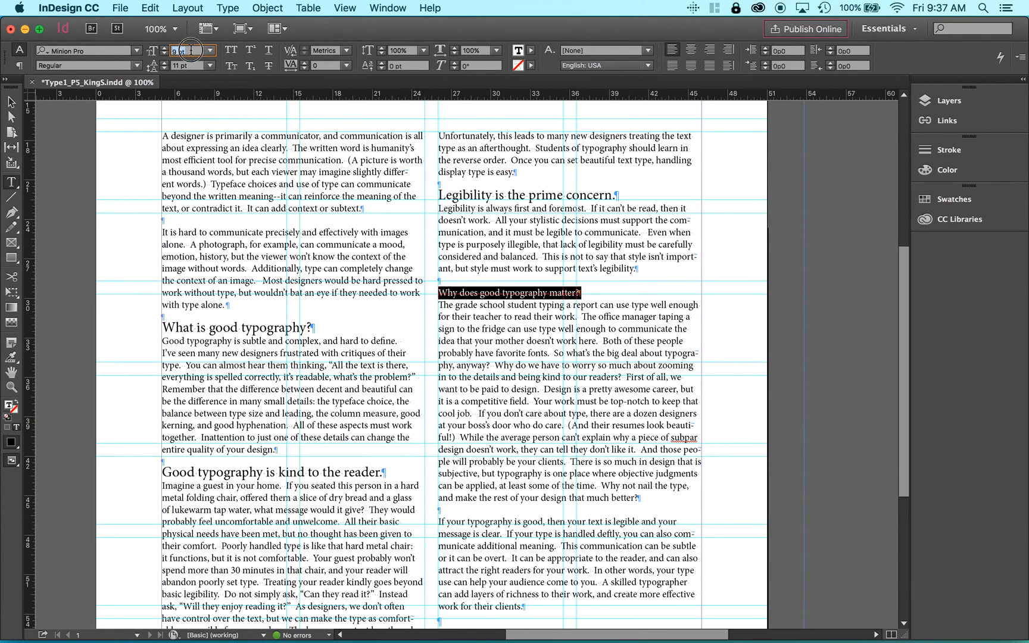
text(13)
key(Return)
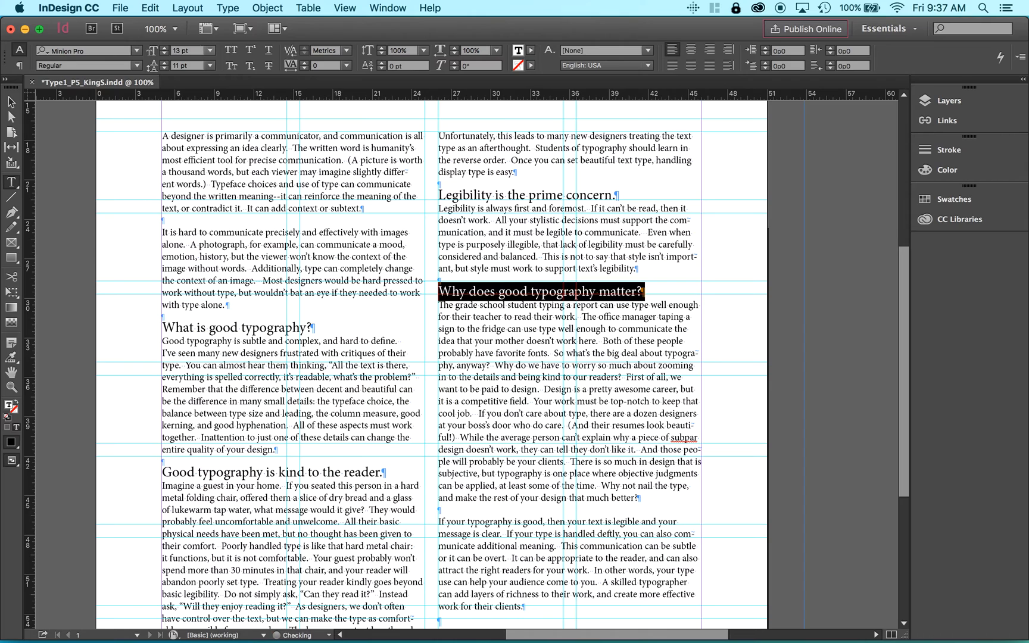
click(11, 102)
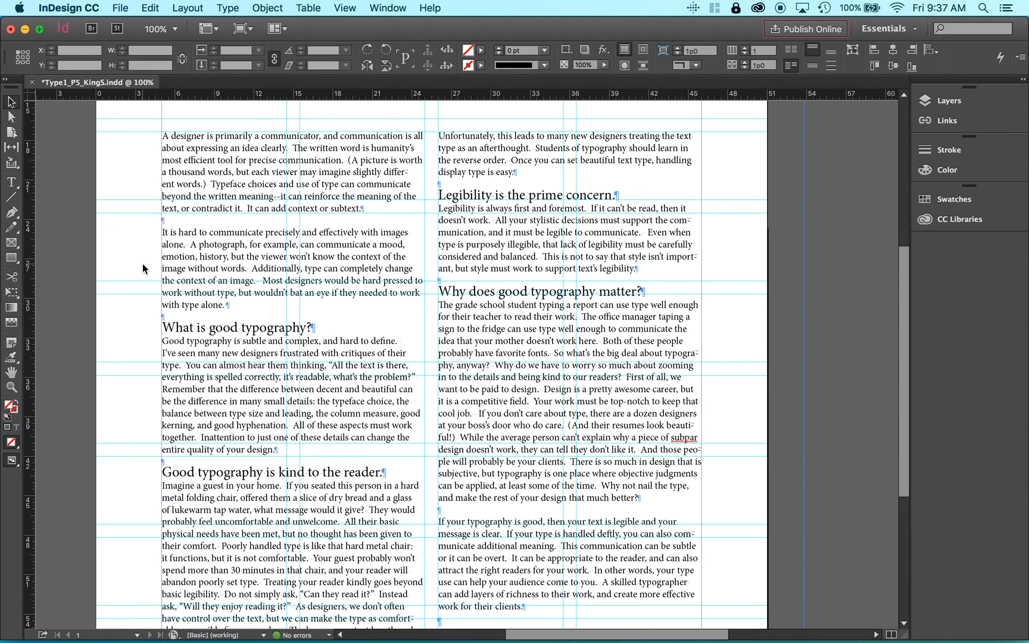
key(super+0)
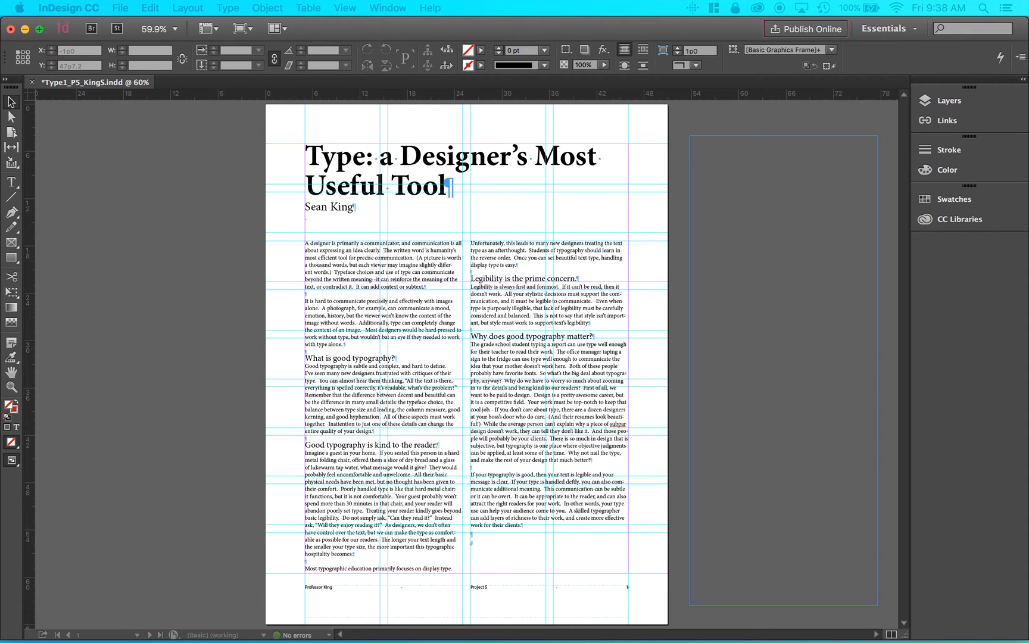
Check the Project 5 instructions PDF in Acrobat Pro, then return to InDesign and view the essay text at 125%
drag(1, 50, 621, 28)
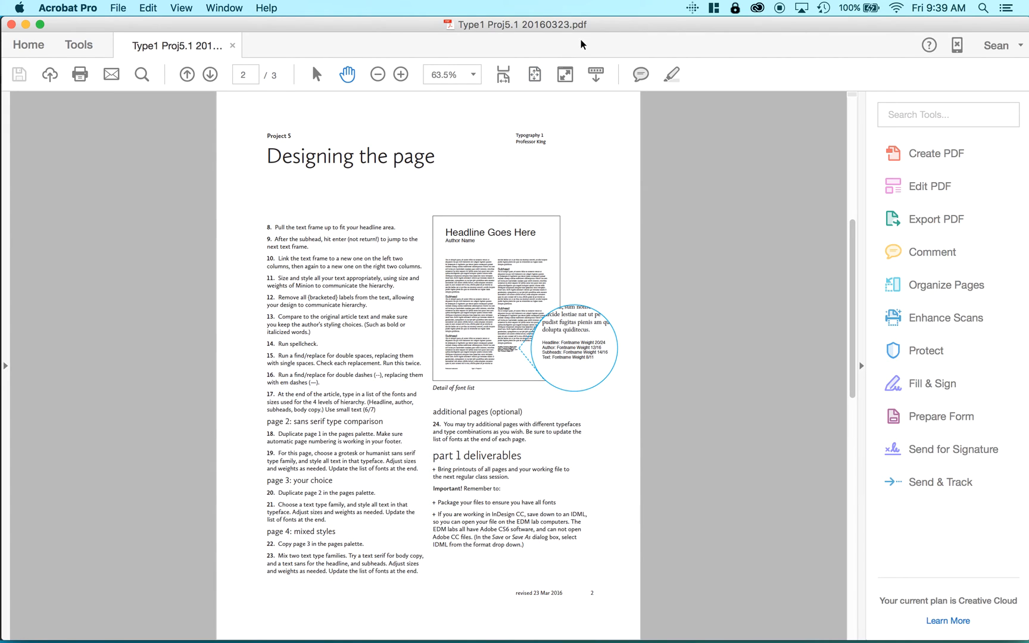
click(742, 626)
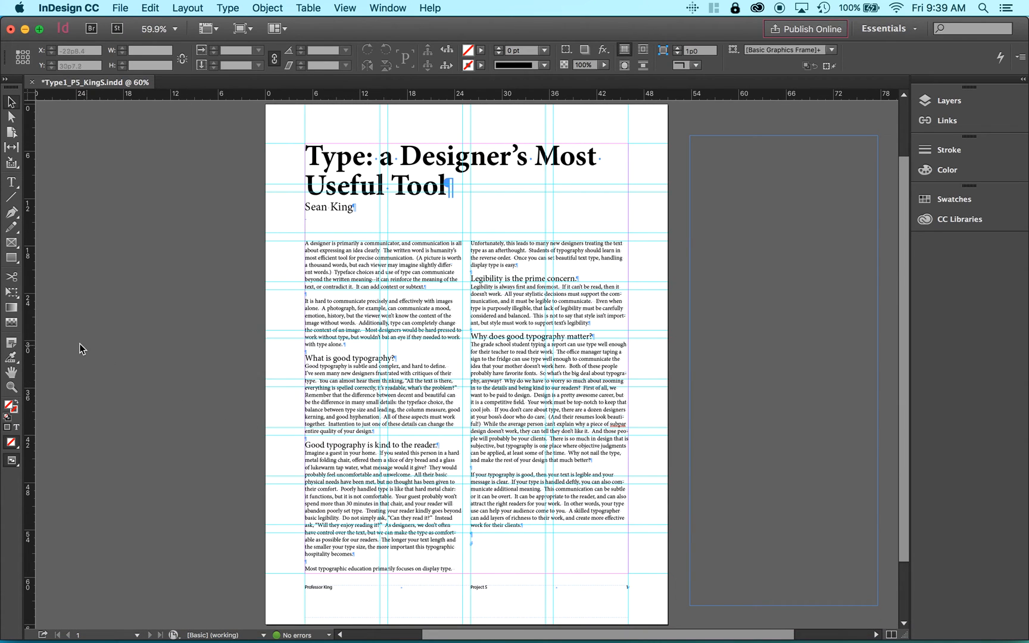
click(11, 388)
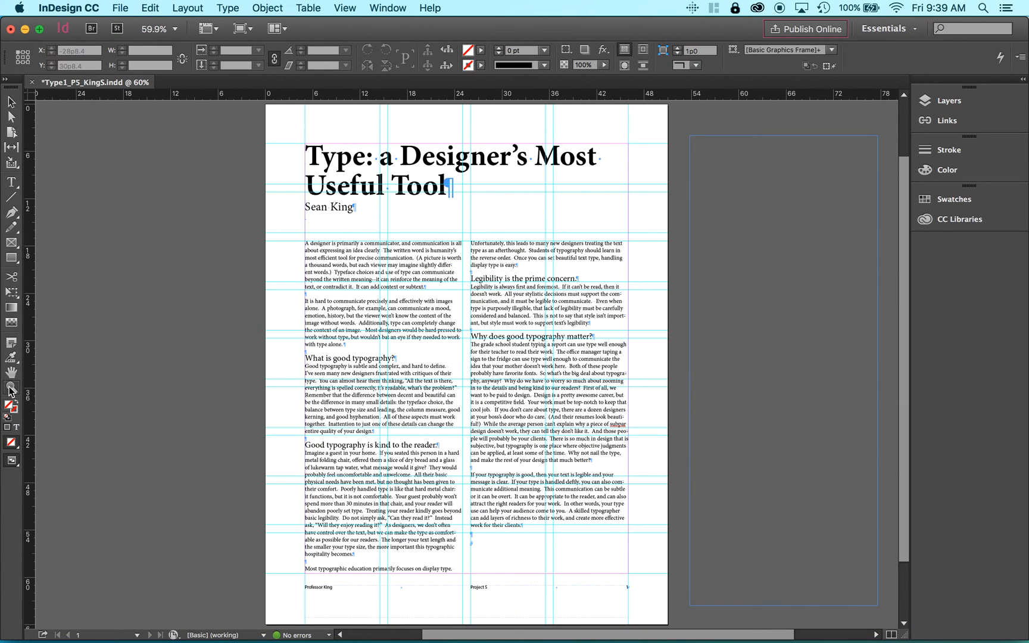
click(420, 268)
click(494, 365)
click(493, 365)
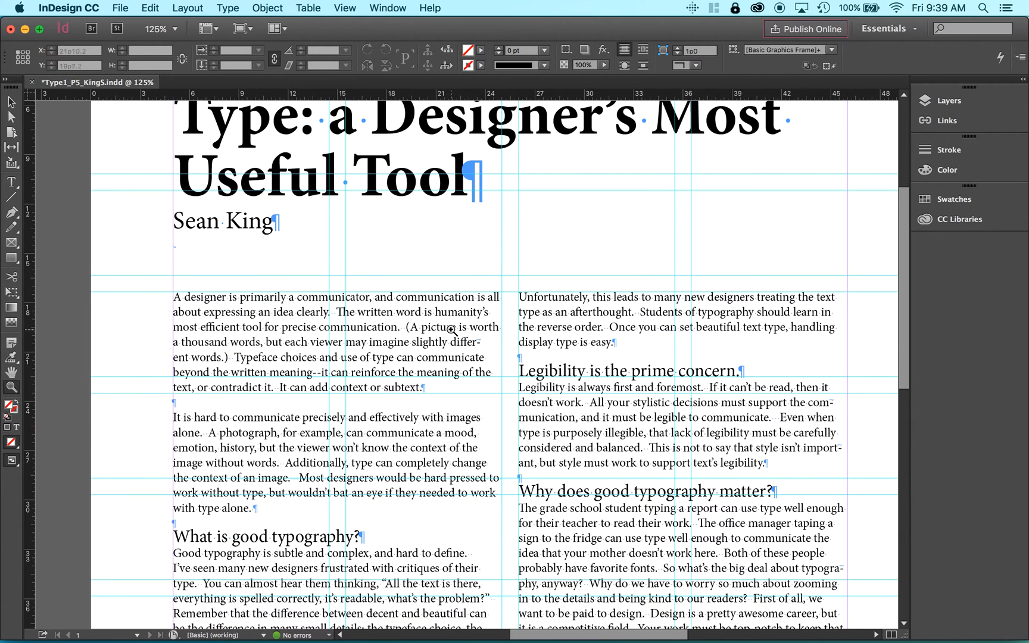
Launch Microsoft Word and allow the Microsoft AU Daemon application to open
mouse_move(387, 640)
key(super+space)
text(word)
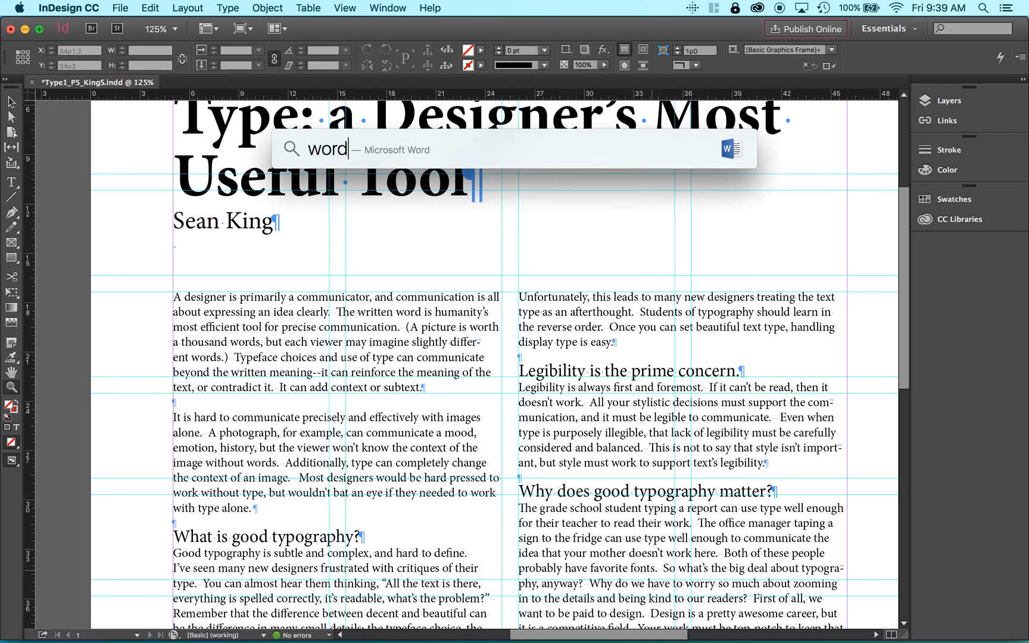
key(Return)
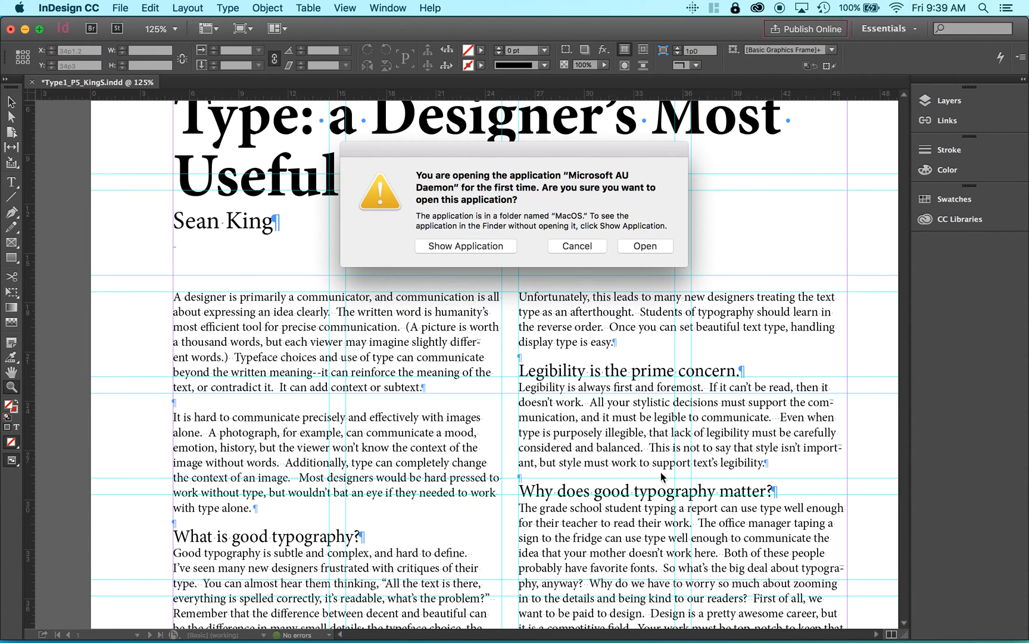
click(647, 252)
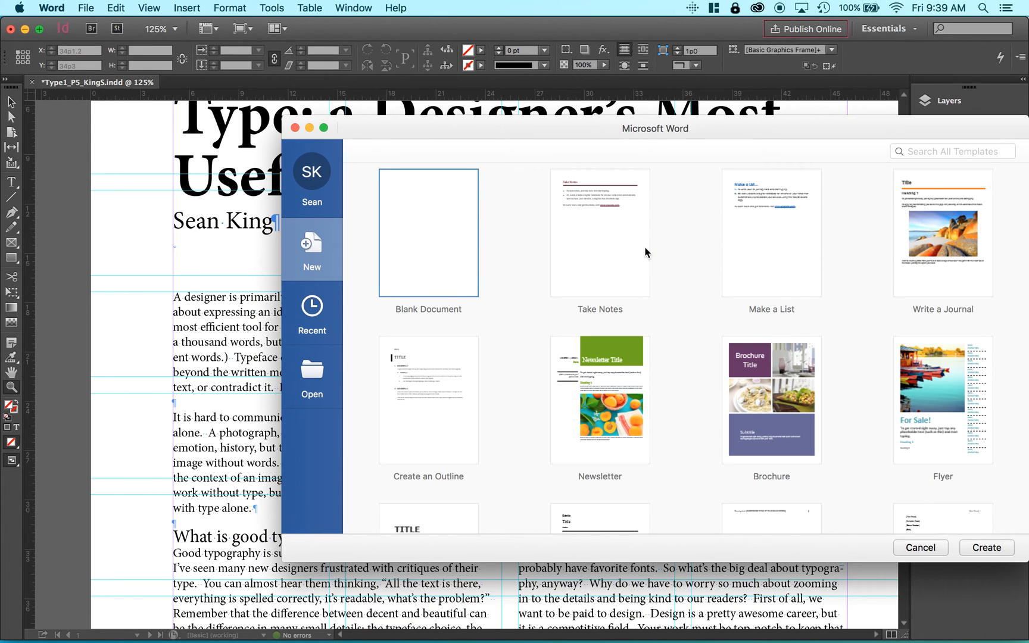
Look for the original essay among Word's recent files and in the OneDrive Documents folder
click(312, 313)
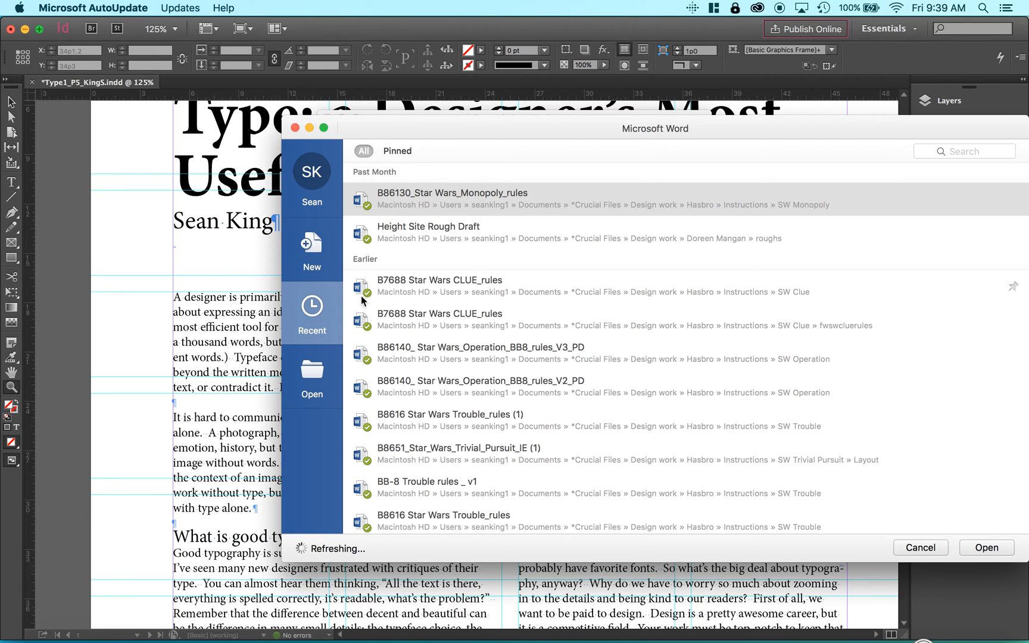
click(962, 150)
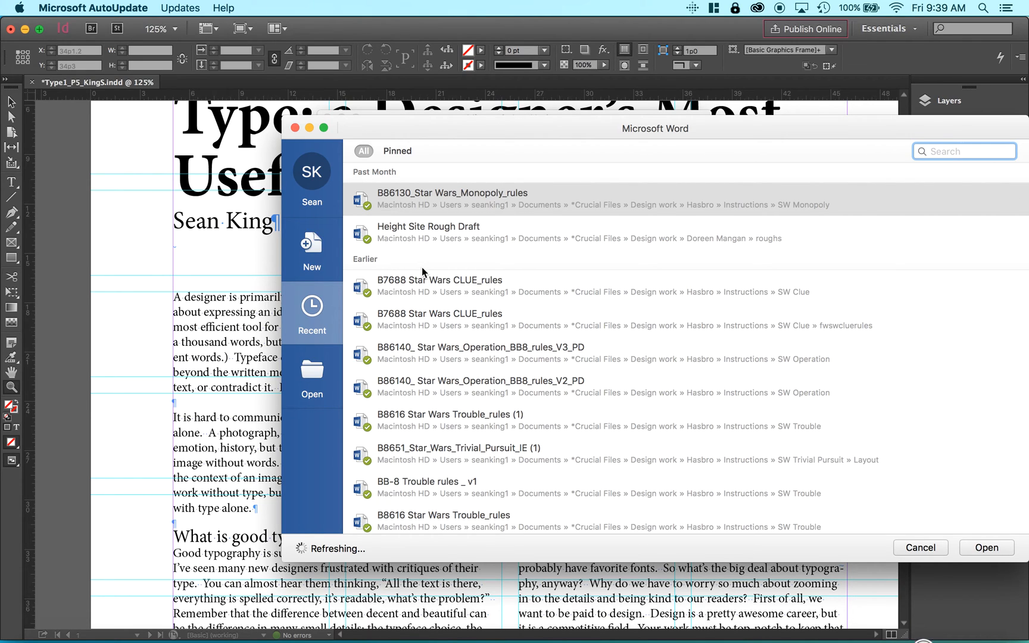
click(305, 378)
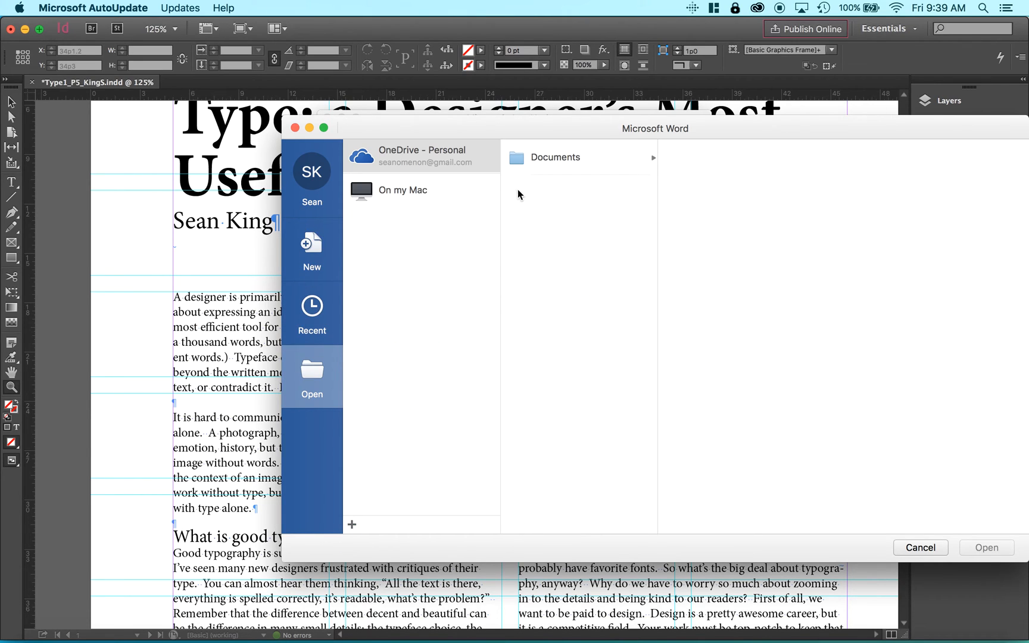
click(542, 164)
drag(721, 127, 545, 138)
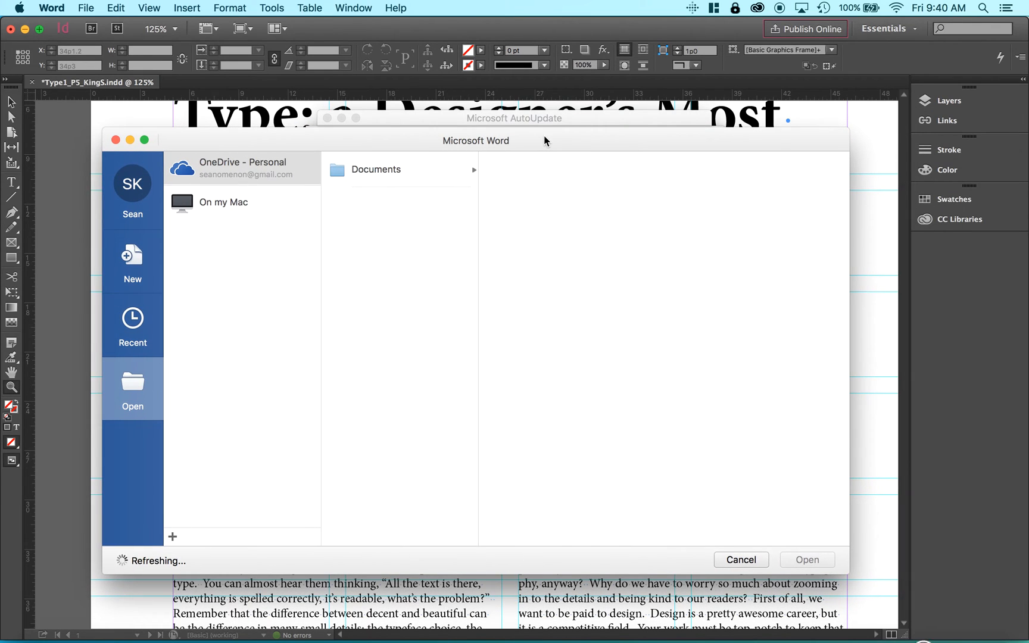
click(370, 173)
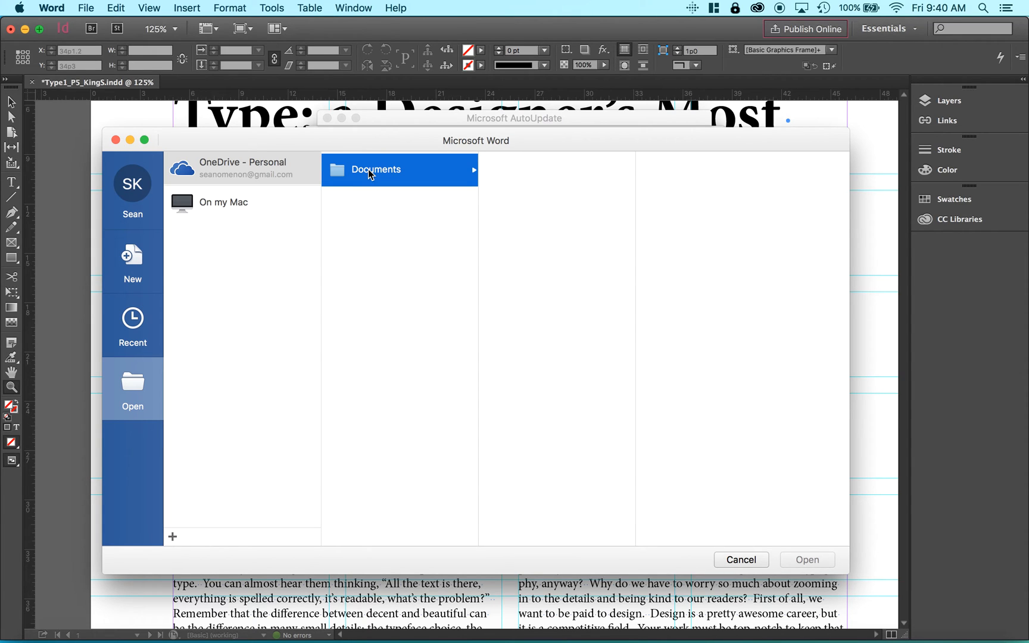
Open Type essay.docx from the Mac's Teaching documents, in the Project 5 folder under *Type 1 and 2016 01 Spring CCNY
click(223, 208)
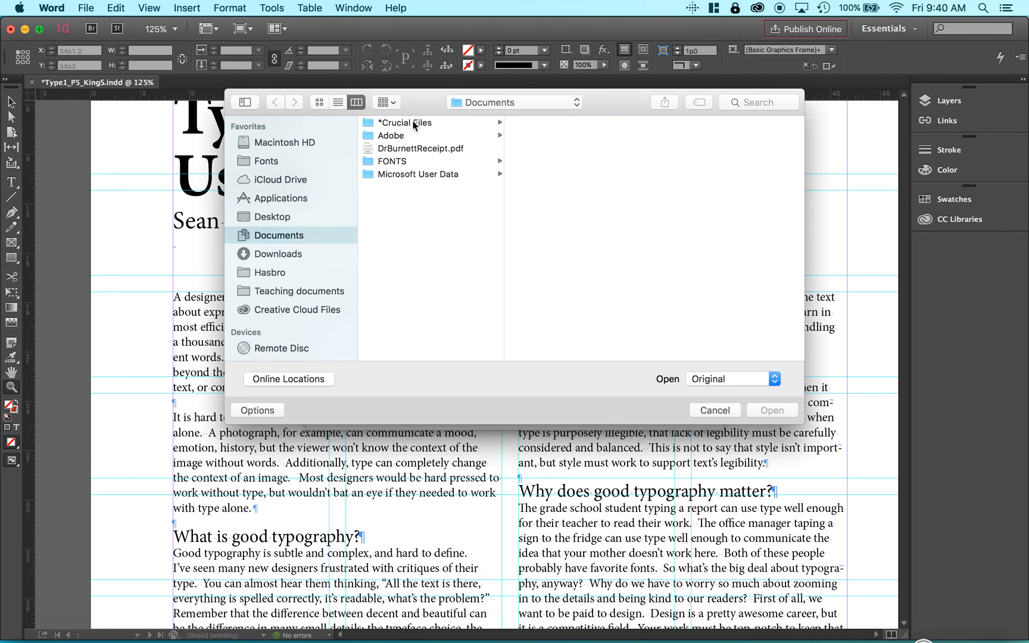
click(302, 292)
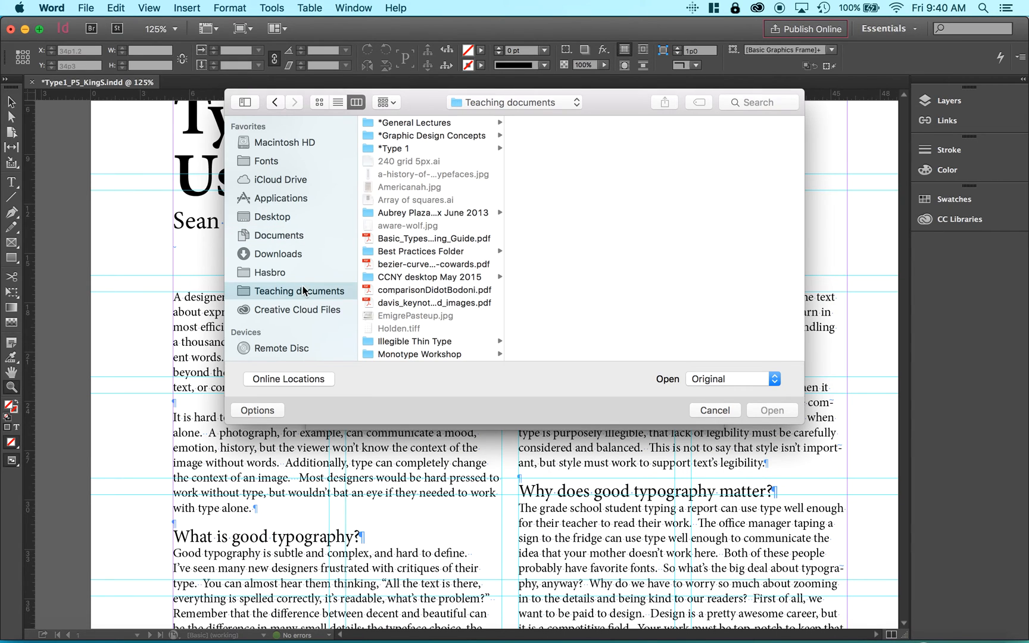
click(424, 150)
click(603, 139)
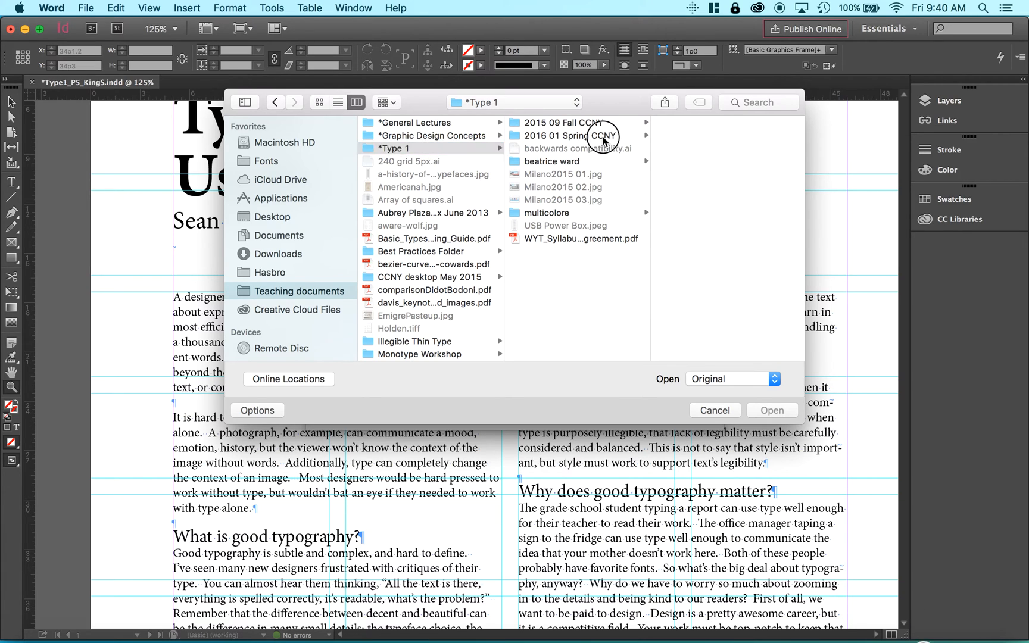
click(715, 202)
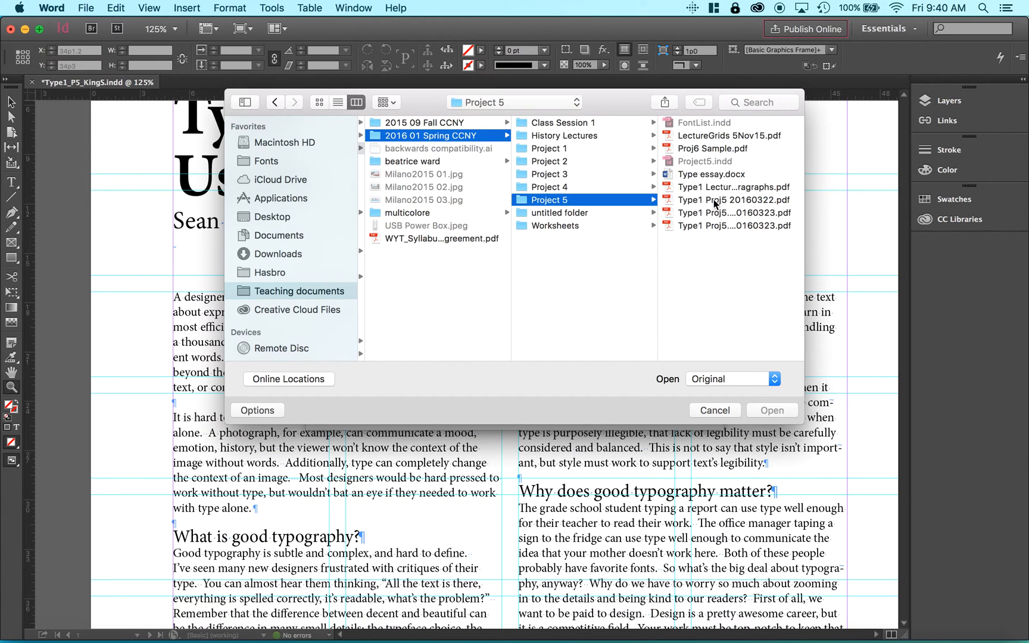
click(722, 175)
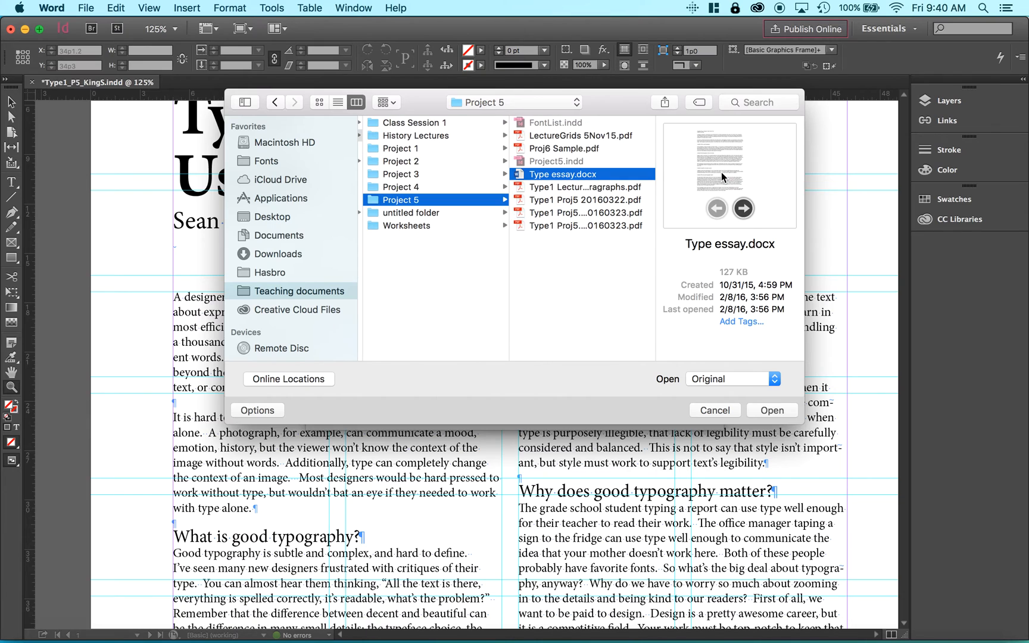
key(Return)
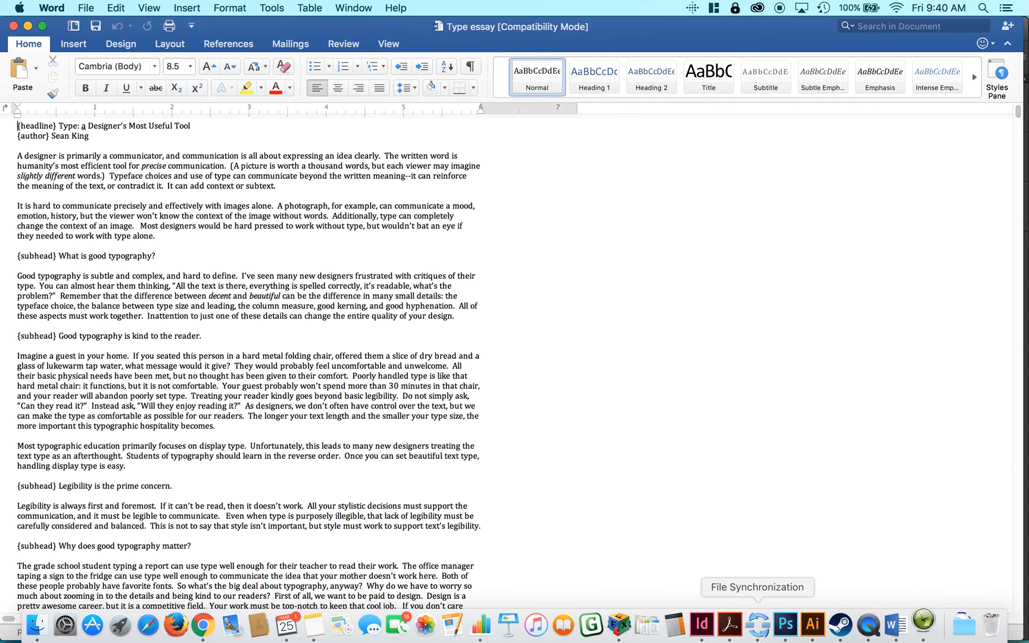
Move the essay's Word window out of the way and dismiss the Microsoft AutoUpdate window without installing the updates
drag(627, 32, 0, 98)
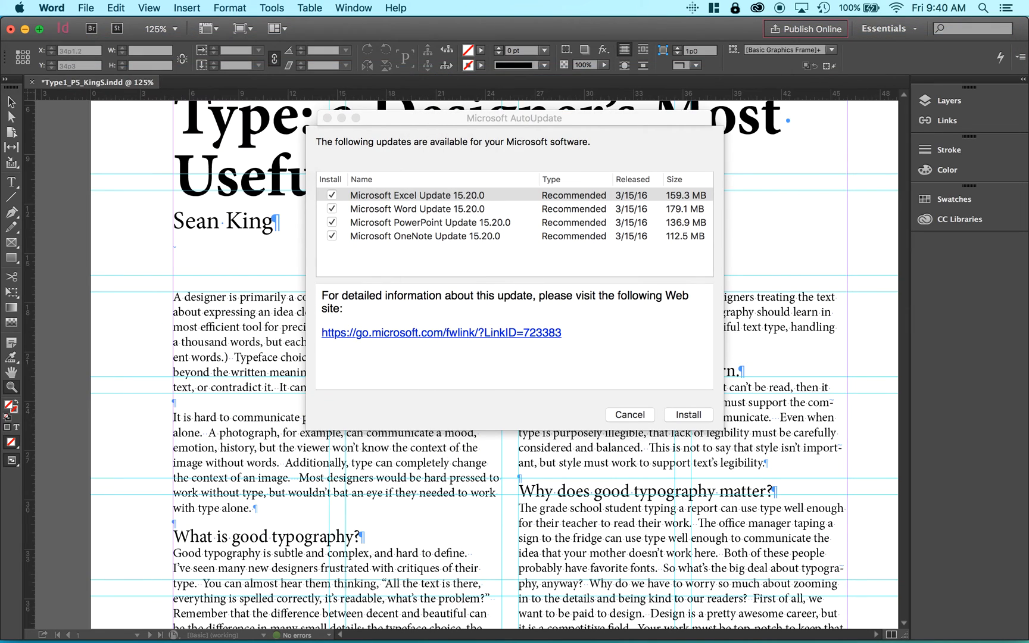
click(639, 415)
click(632, 399)
click(327, 118)
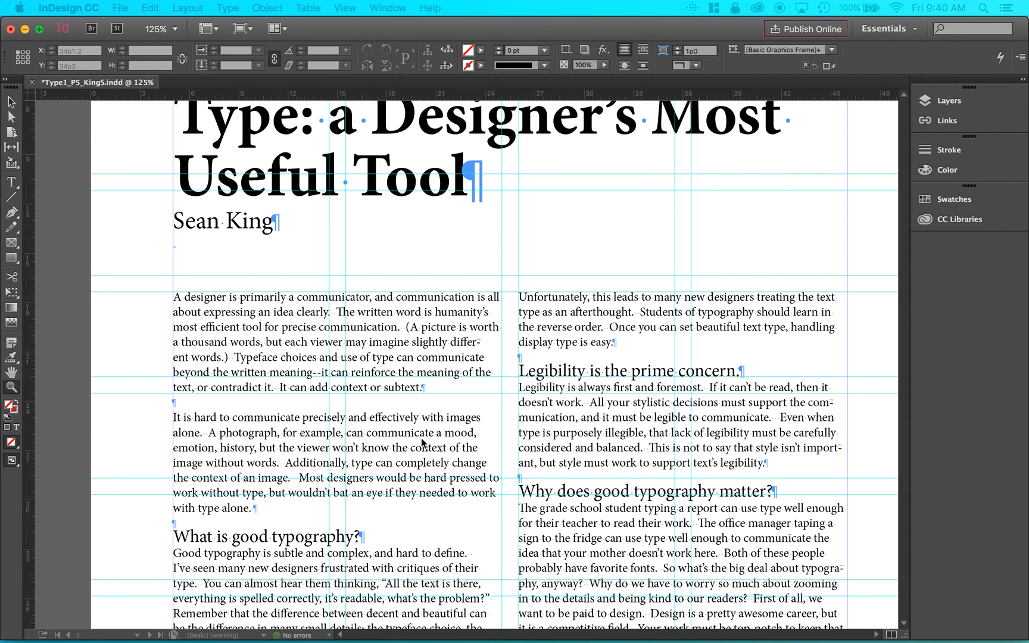
Italicize the word "precise" in the essay's first paragraph using Minion Pro Italic
click(334, 333)
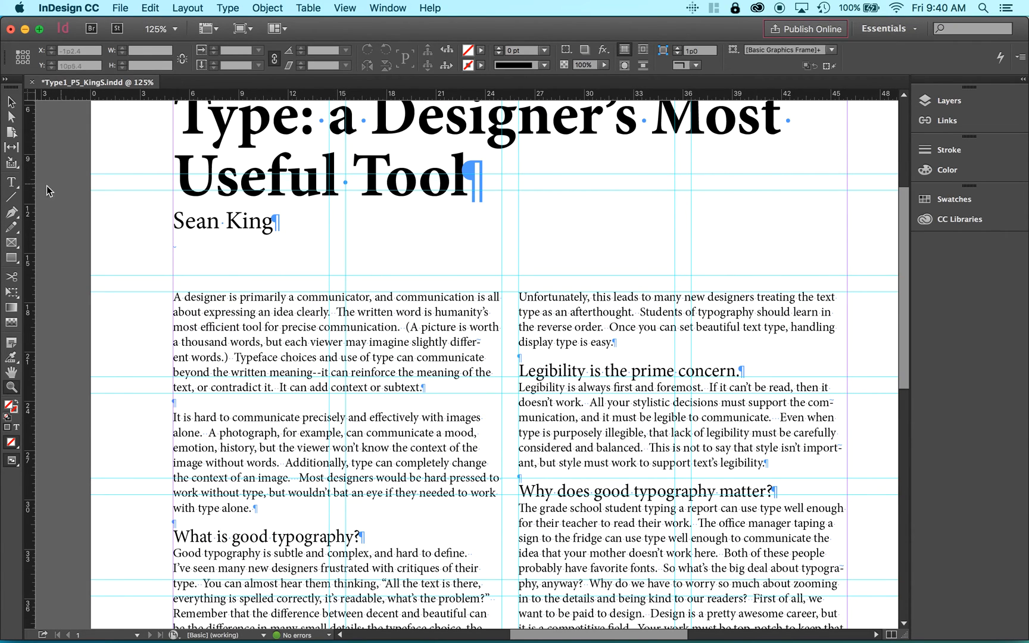
click(11, 181)
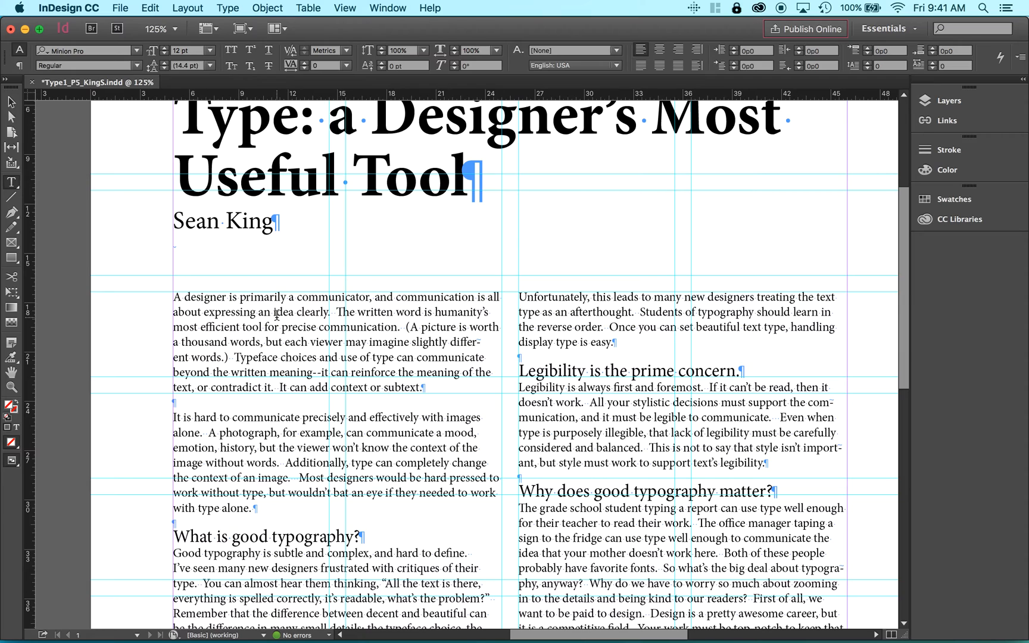
click(299, 326)
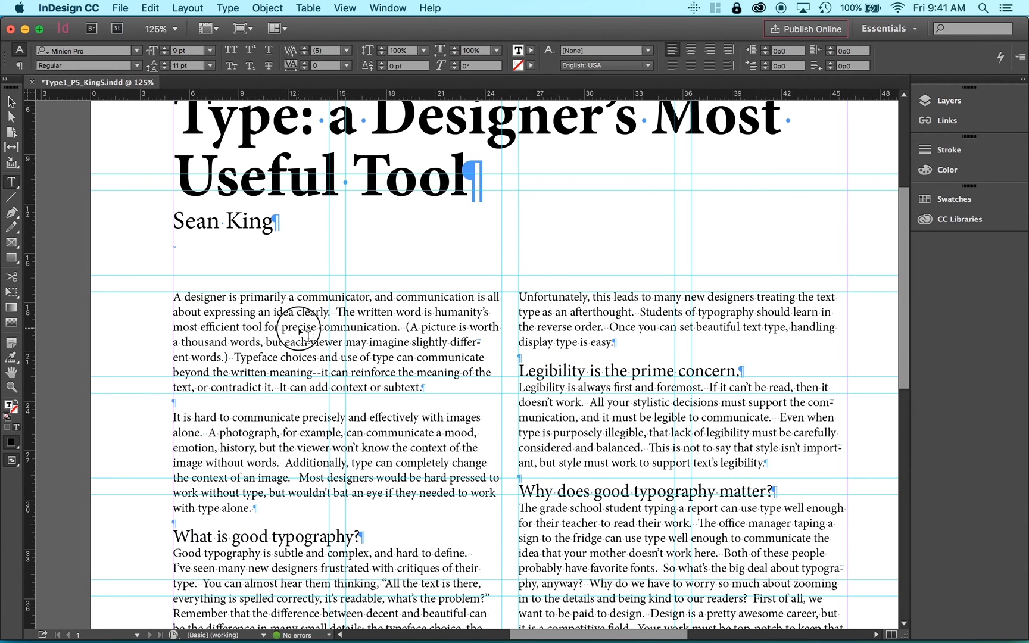
double_click(298, 326)
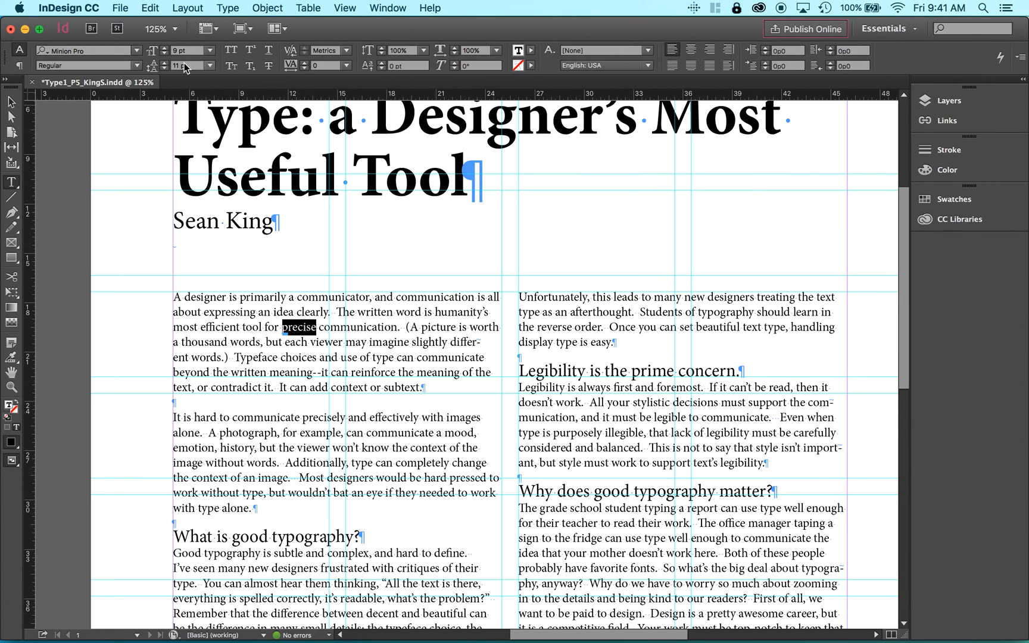
click(137, 66)
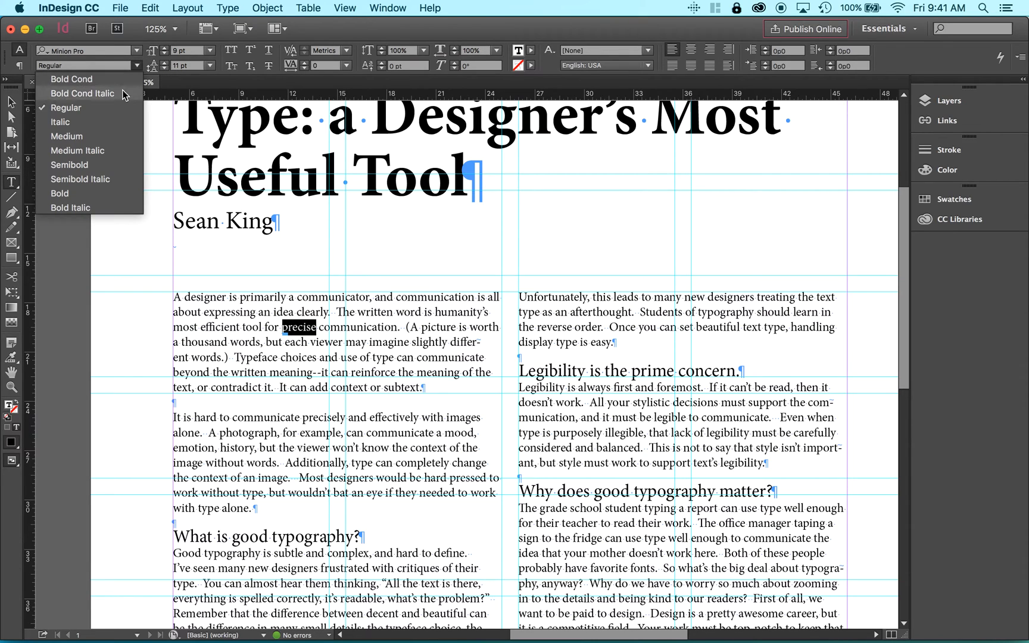
click(111, 122)
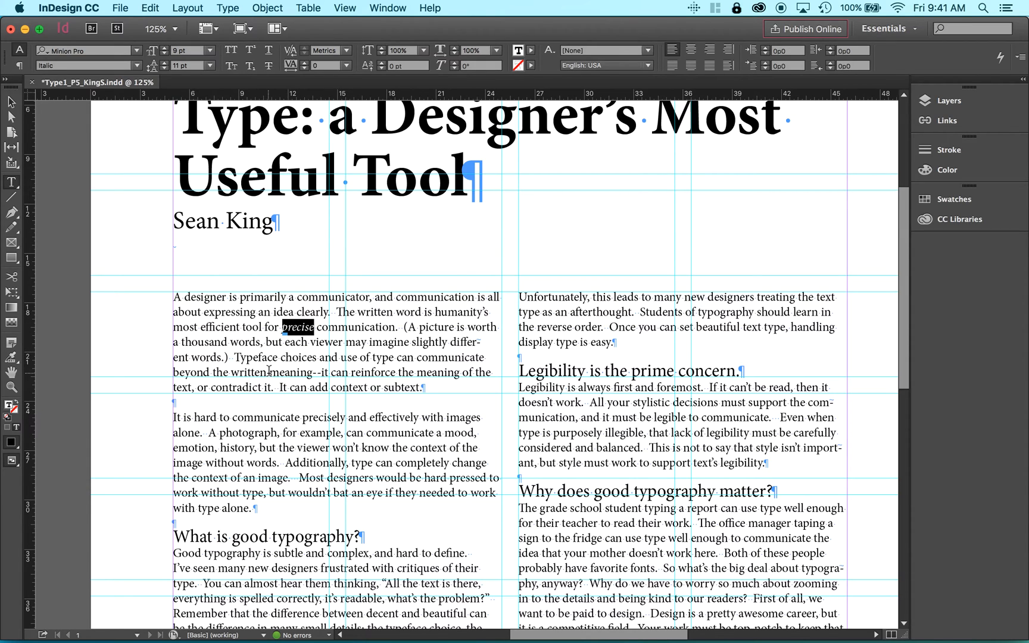
Italicize the phrase "slightly different" in the first paragraph's parenthetical sentence with Minion Pro Italic
drag(412, 343, 187, 360)
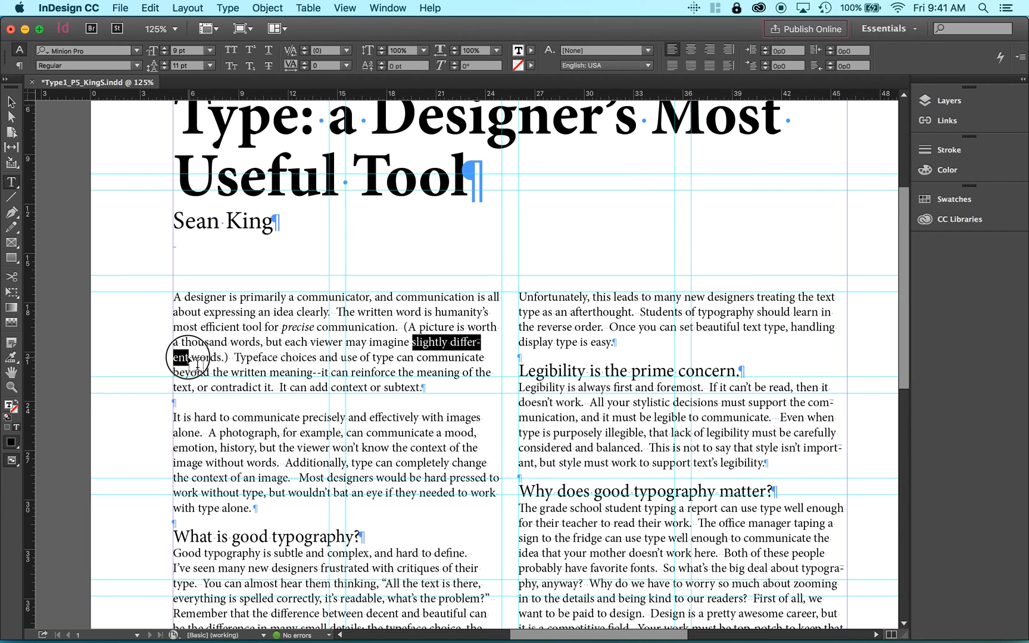
click(136, 66)
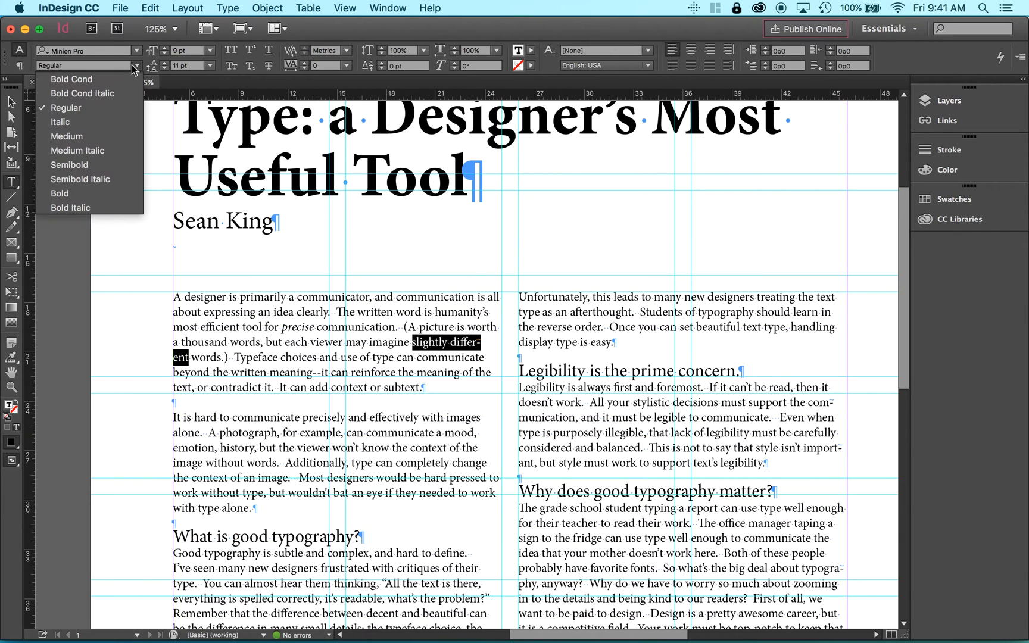
click(105, 122)
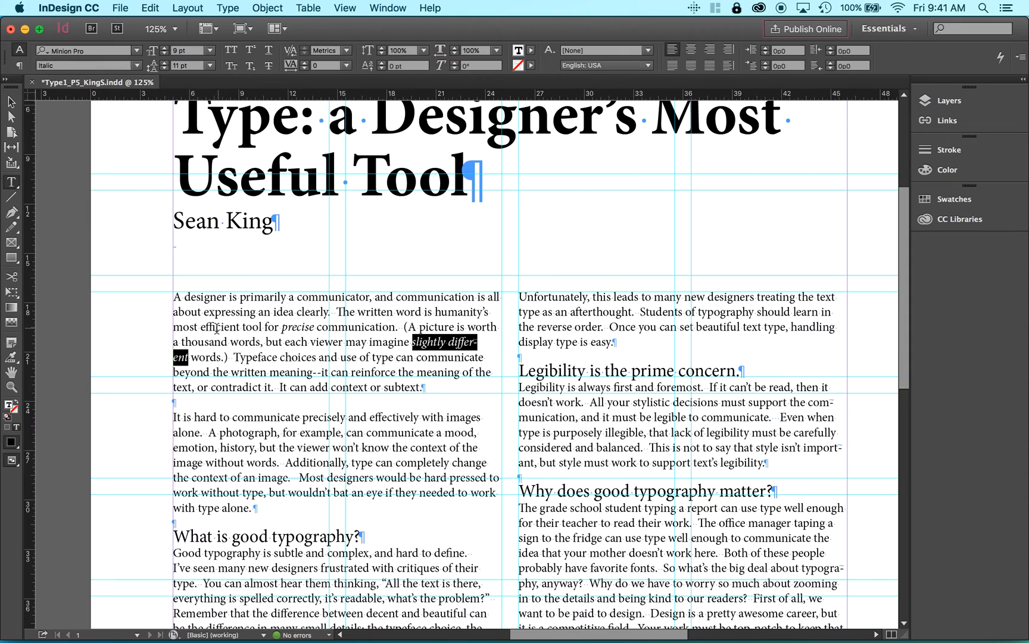
click(240, 357)
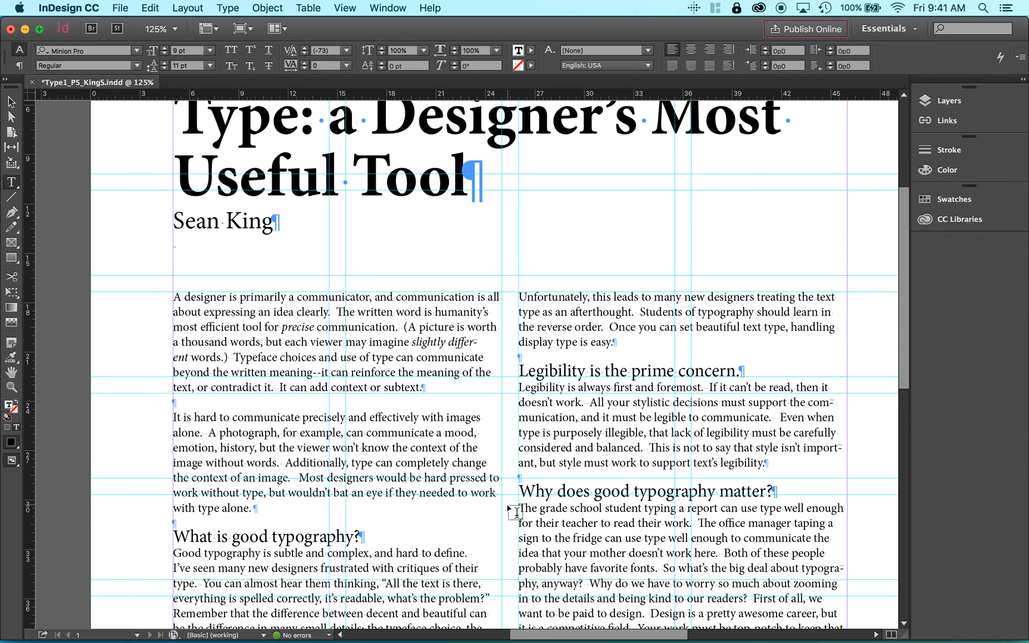
Italicize the word "decent" in the paragraph under "What is good typography?" with Minion Pro Italic
scroll(470, 527, down, 5)
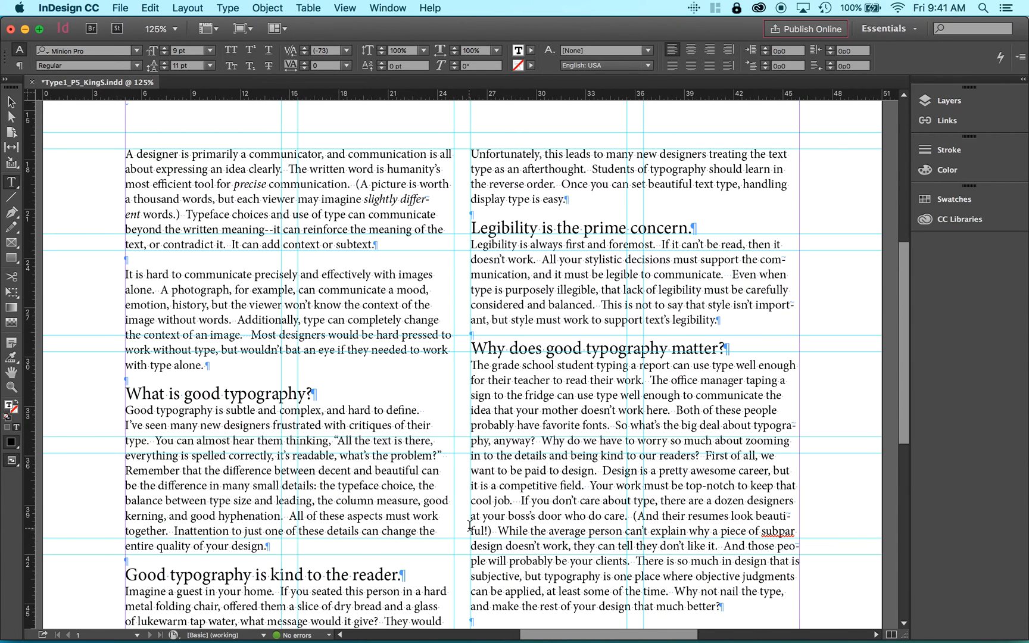
double_click(333, 471)
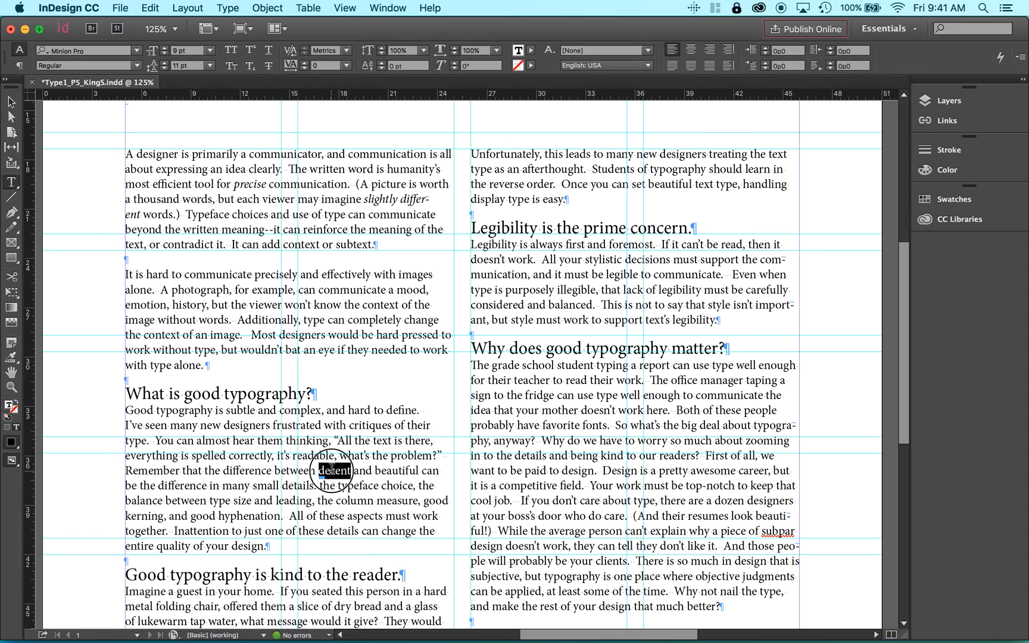
click(132, 66)
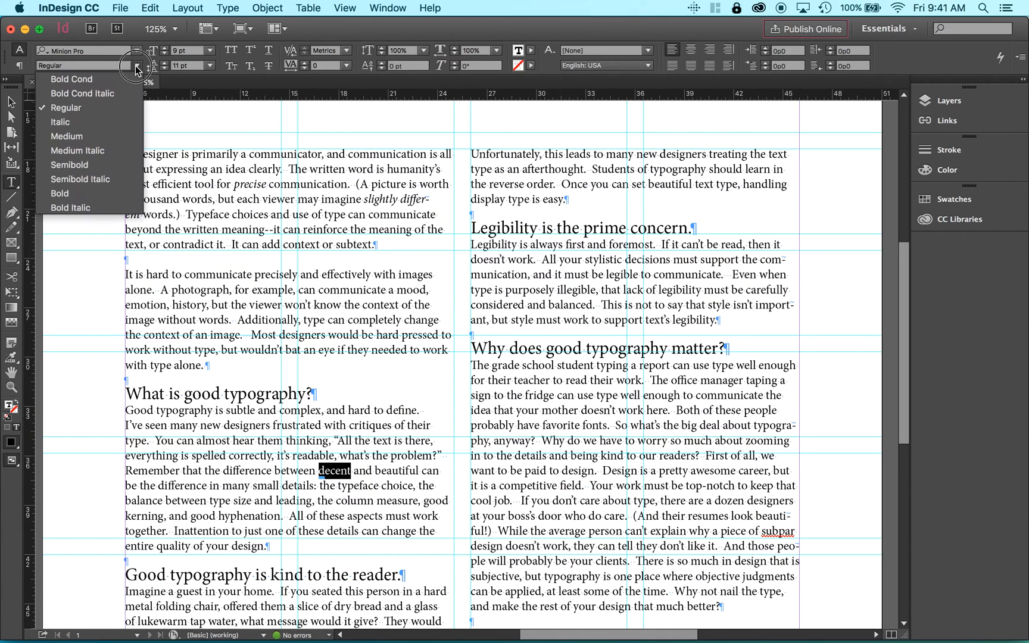
click(118, 122)
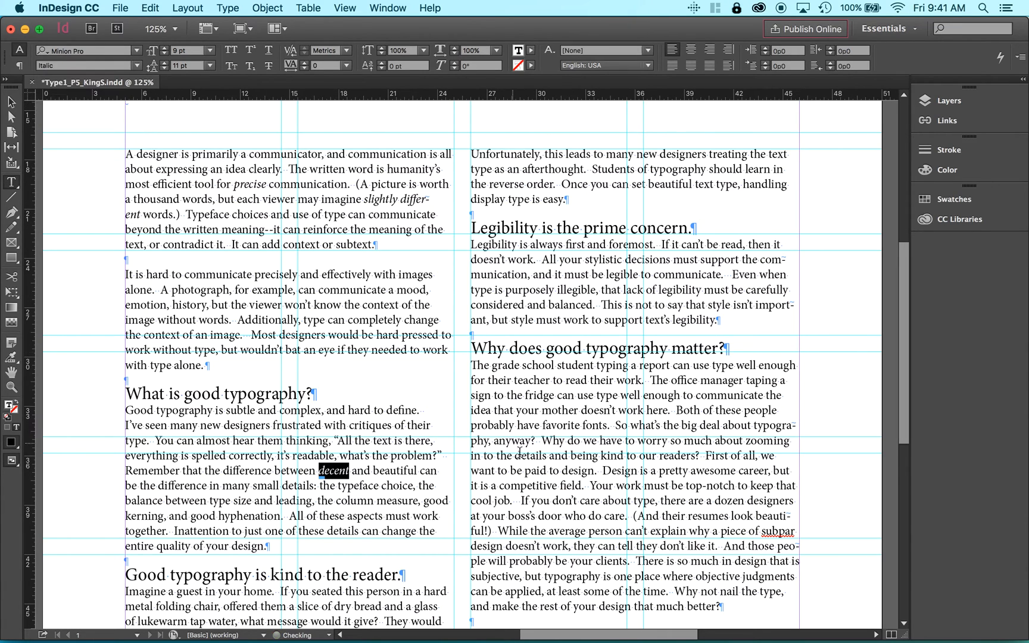
Try the Medium weight on "beautiful" beside the italic "decent", and settle on Minion Pro Italic for it
double_click(388, 469)
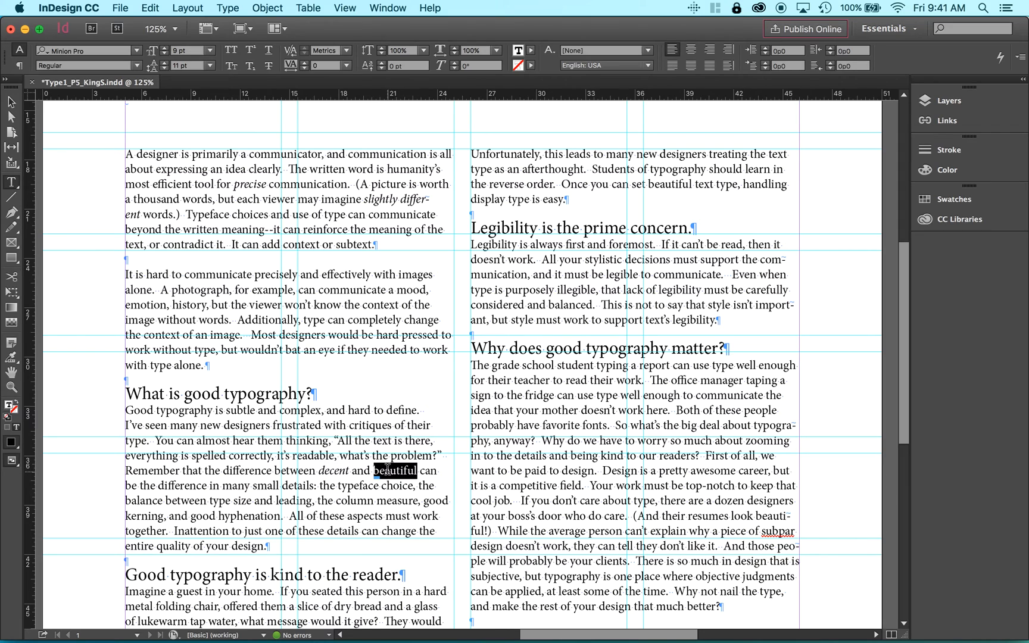
click(135, 65)
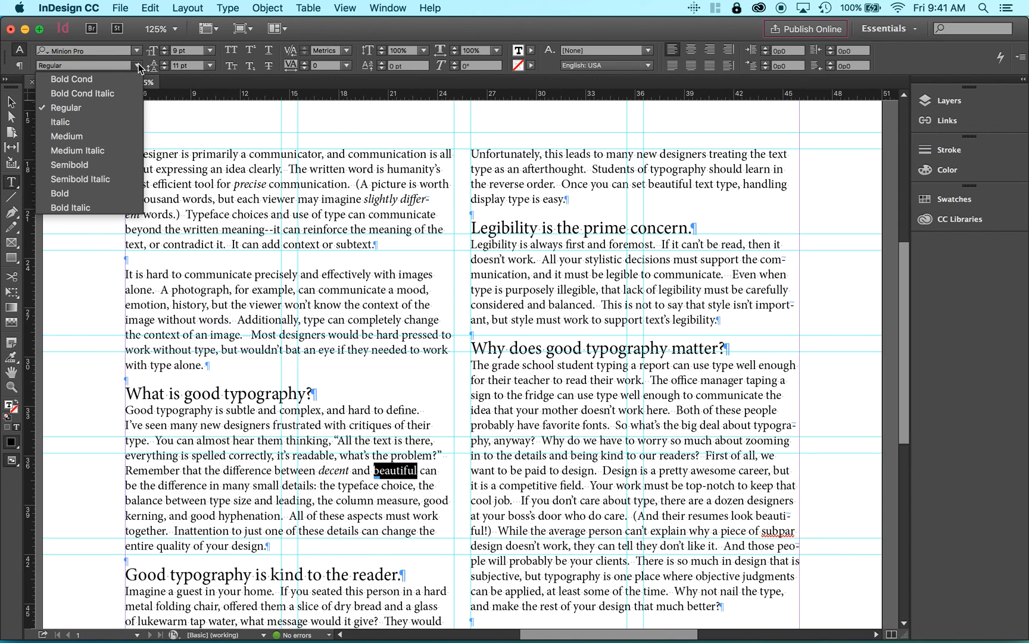
click(114, 137)
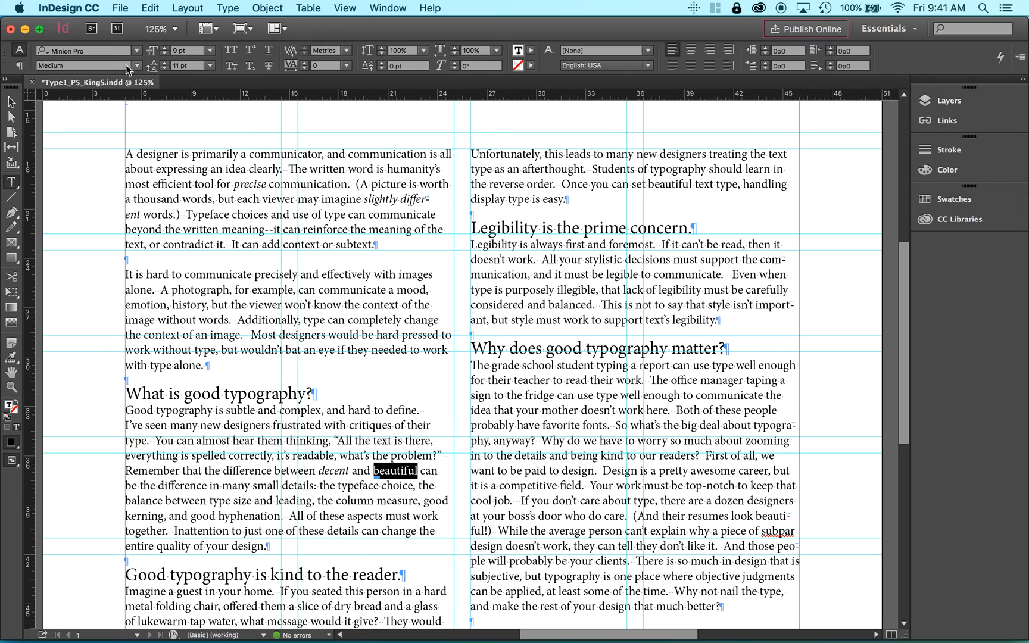
click(135, 65)
click(113, 122)
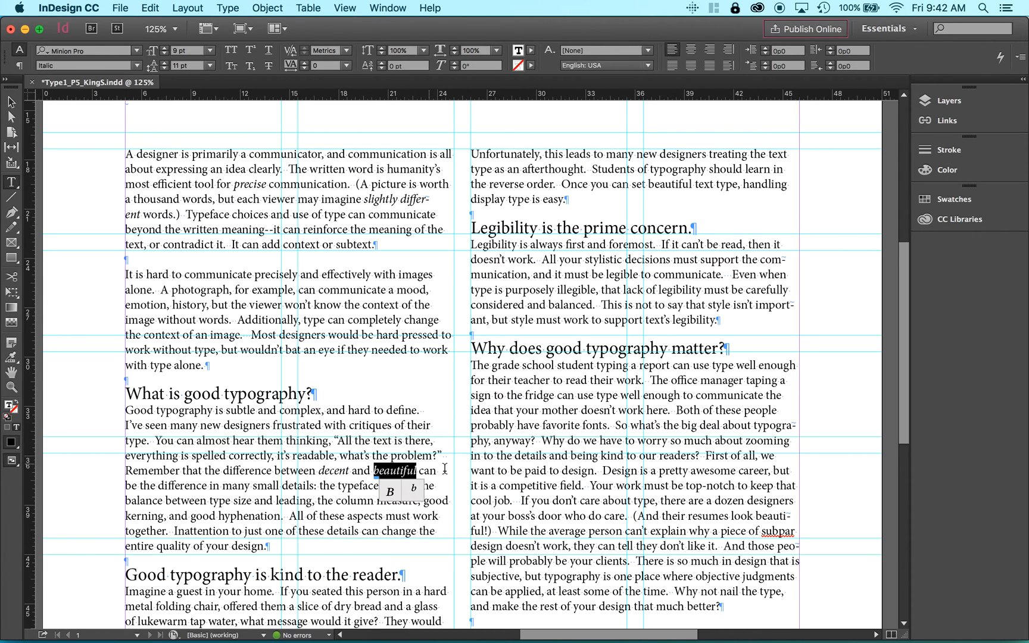
click(292, 544)
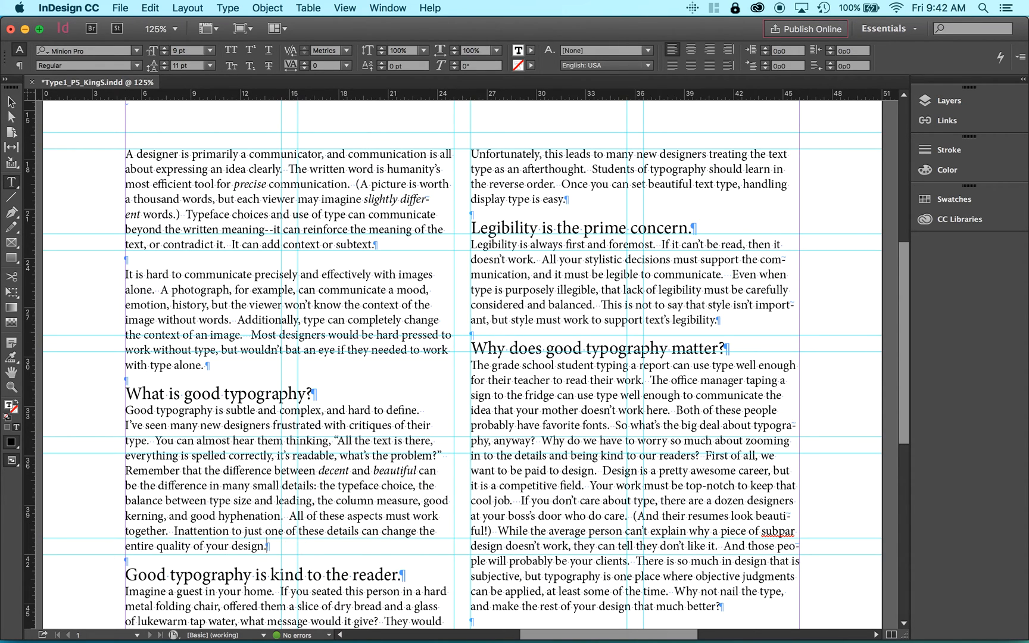
Check the Project 5 instructions PDF in Acrobat for the next task and return to InDesign
mouse_move(778, 632)
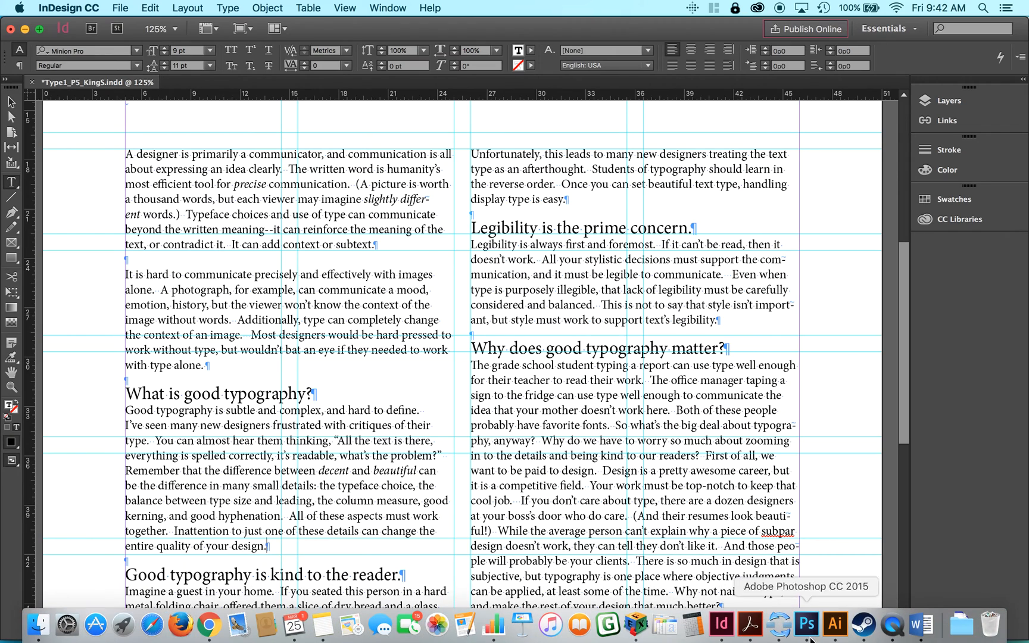
click(749, 624)
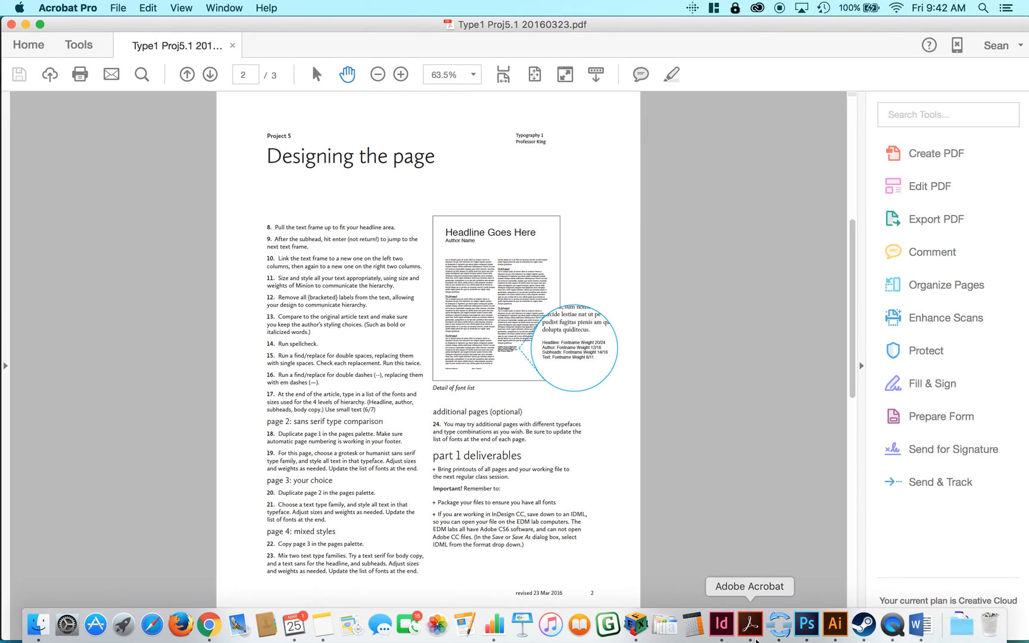
click(715, 625)
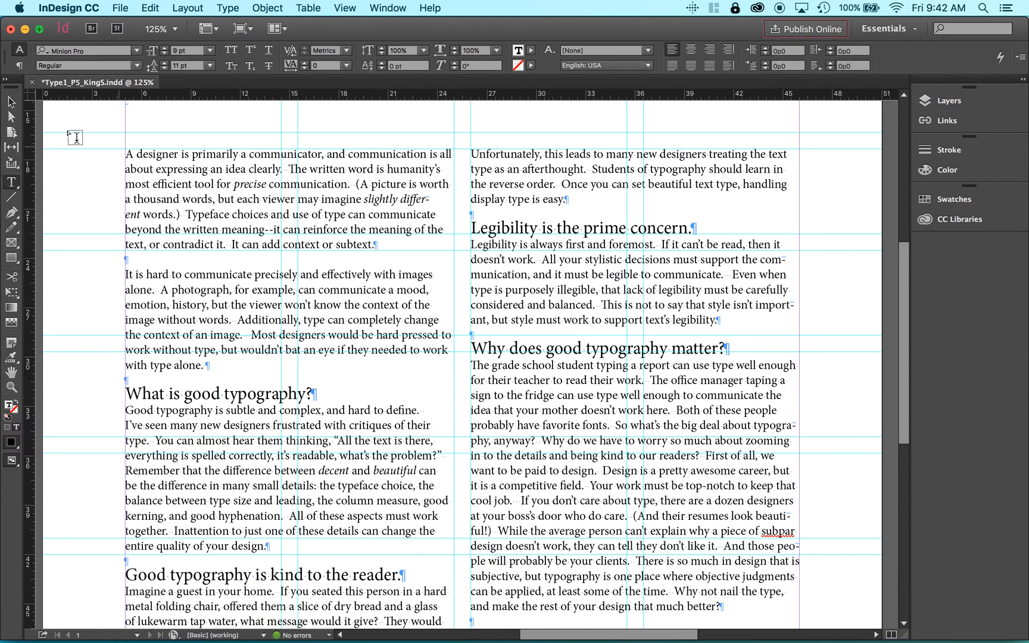
Start a spelling check of the whole document and move its dialog clear of the flagged word
click(11, 102)
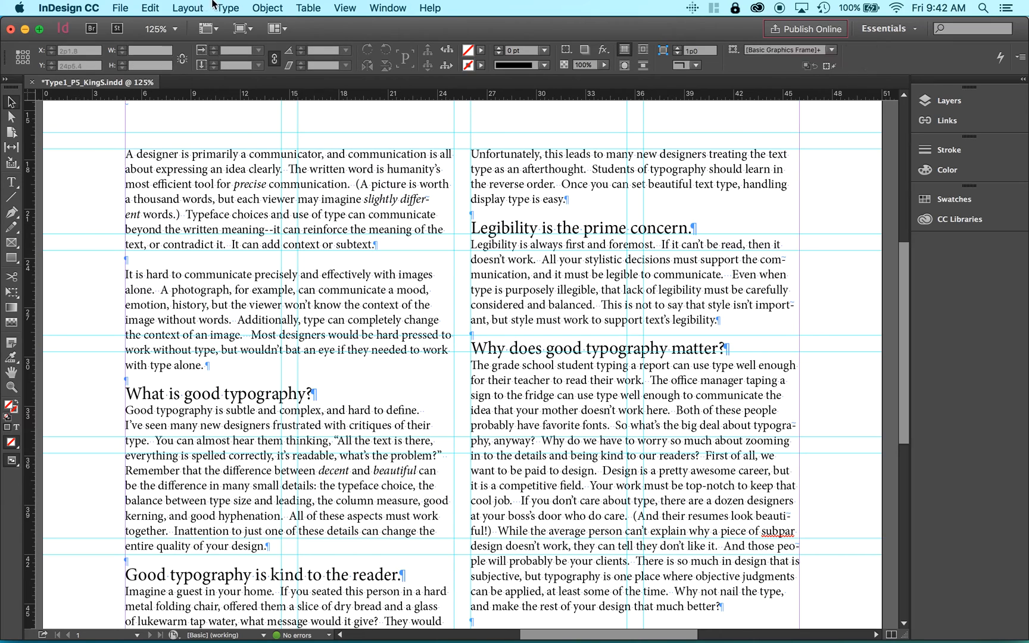
click(120, 8)
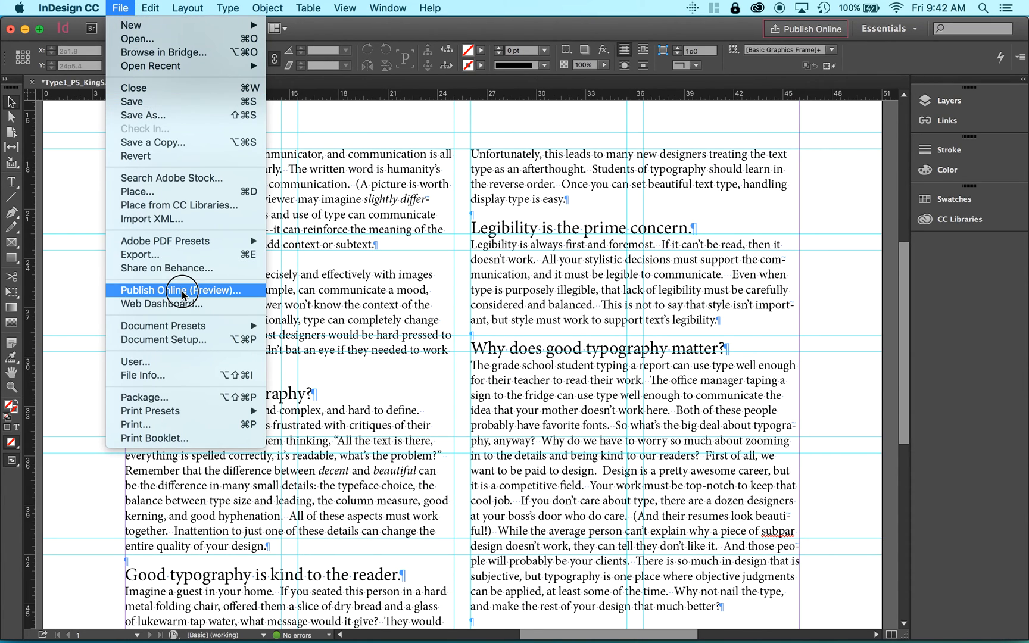
mouse_move(197, 325)
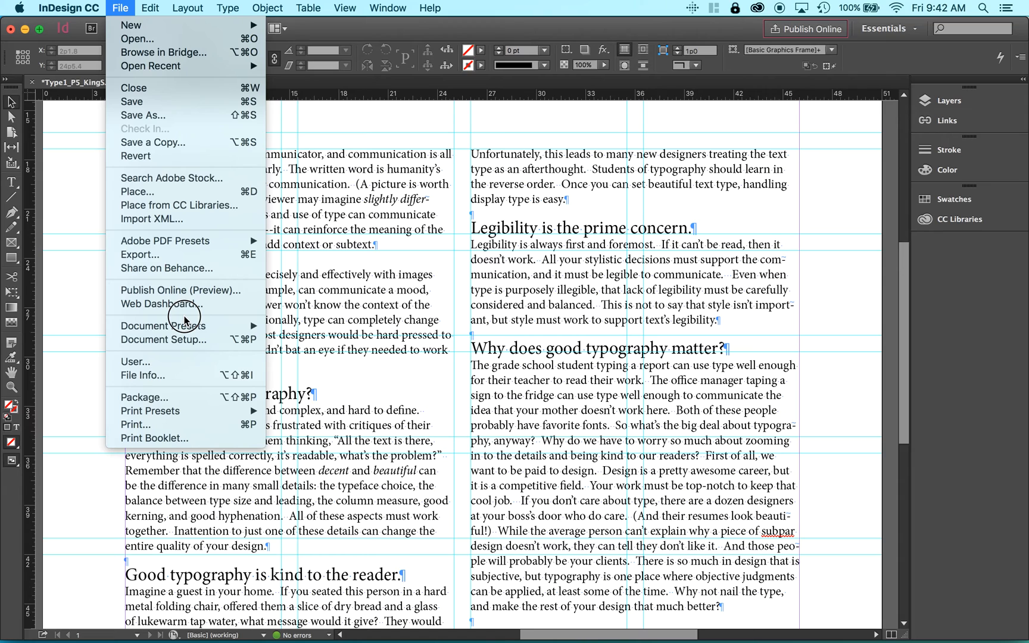
mouse_move(148, 9)
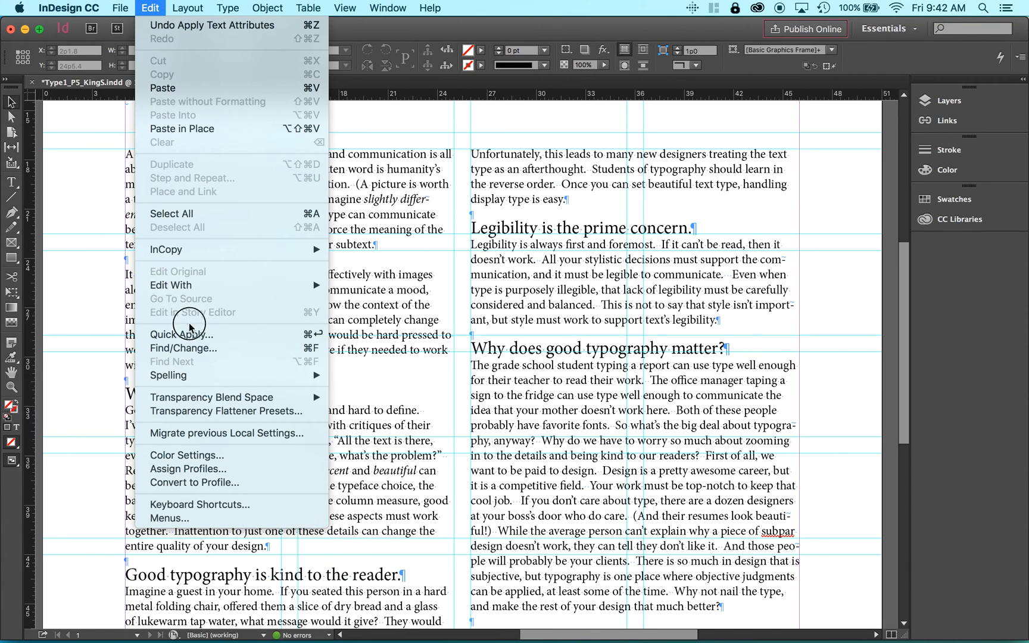
mouse_move(178, 376)
click(404, 377)
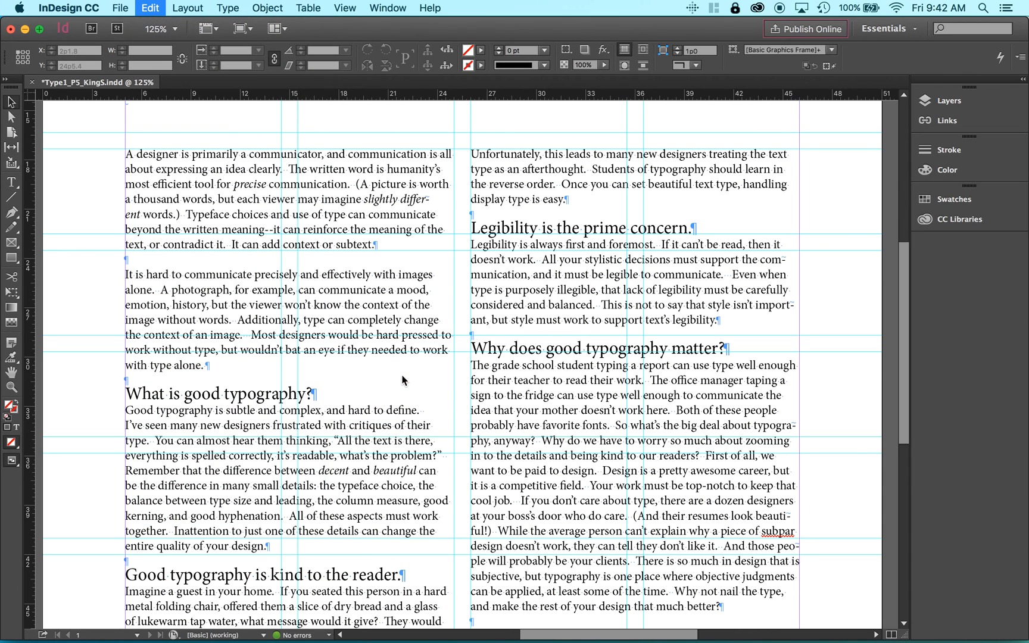
drag(564, 199, 727, 145)
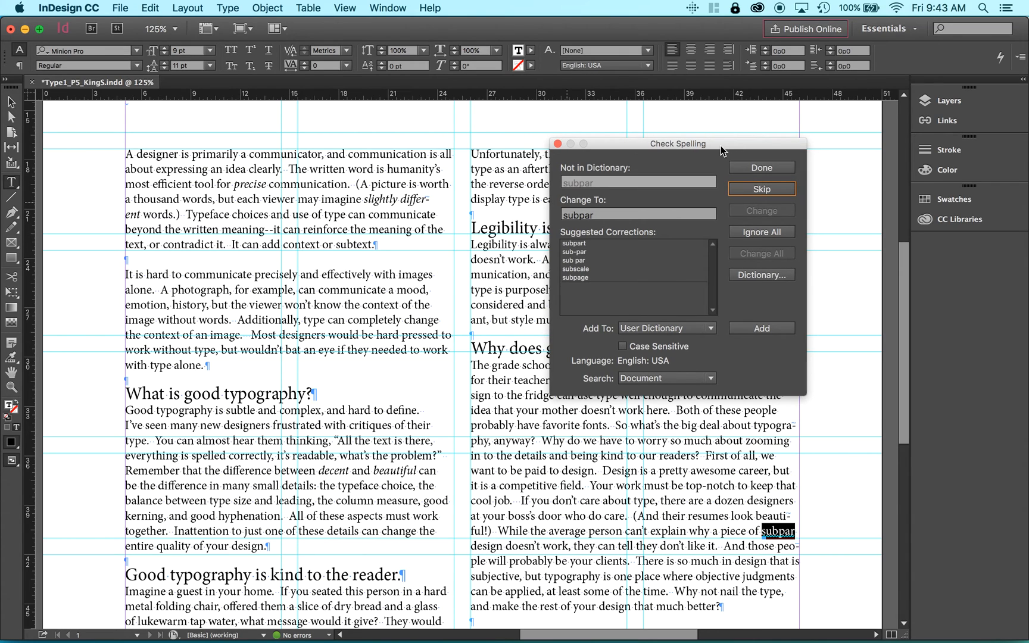
Replace "subpar" with the suggested correction "sub-par" and finish the spelling check
click(768, 537)
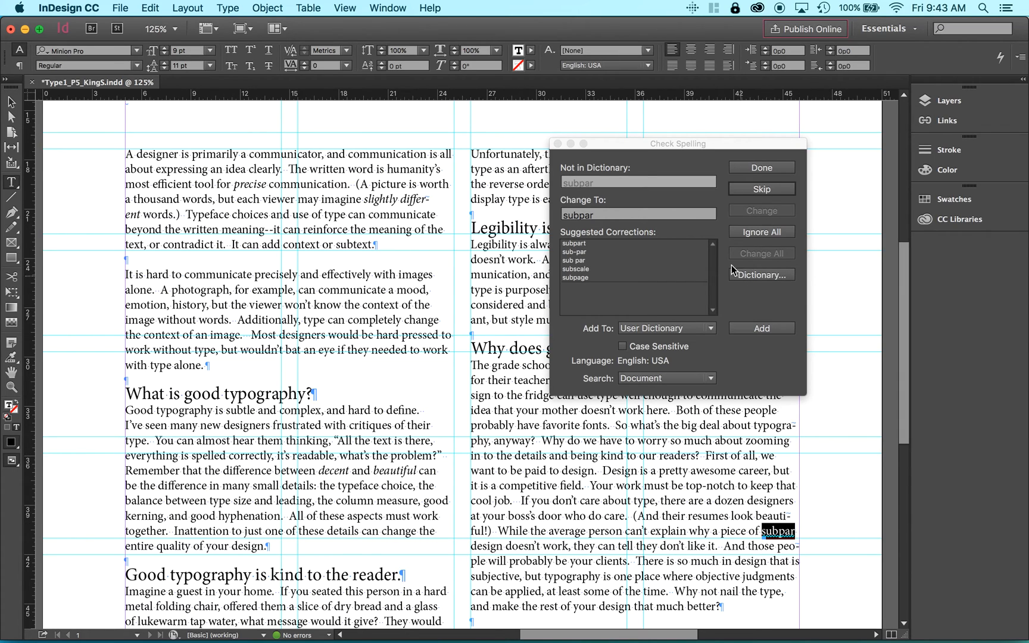
click(582, 252)
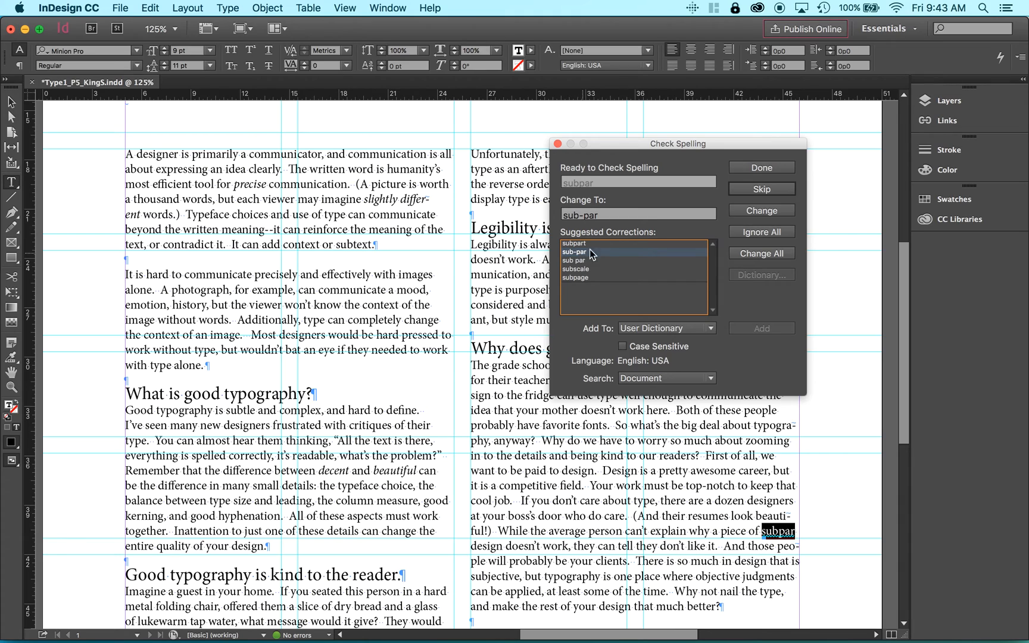
click(757, 211)
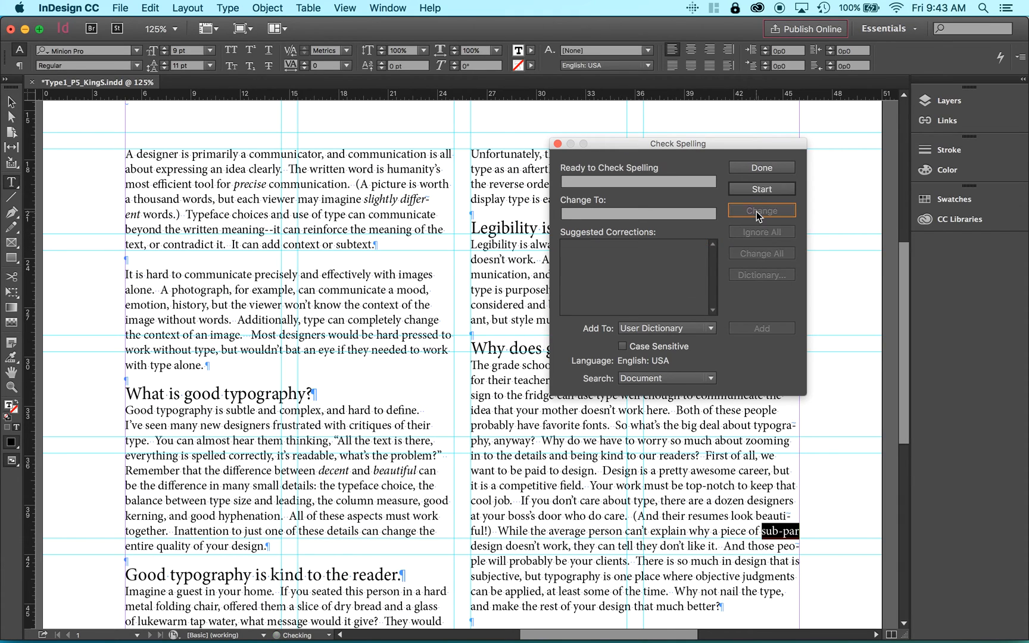
click(763, 168)
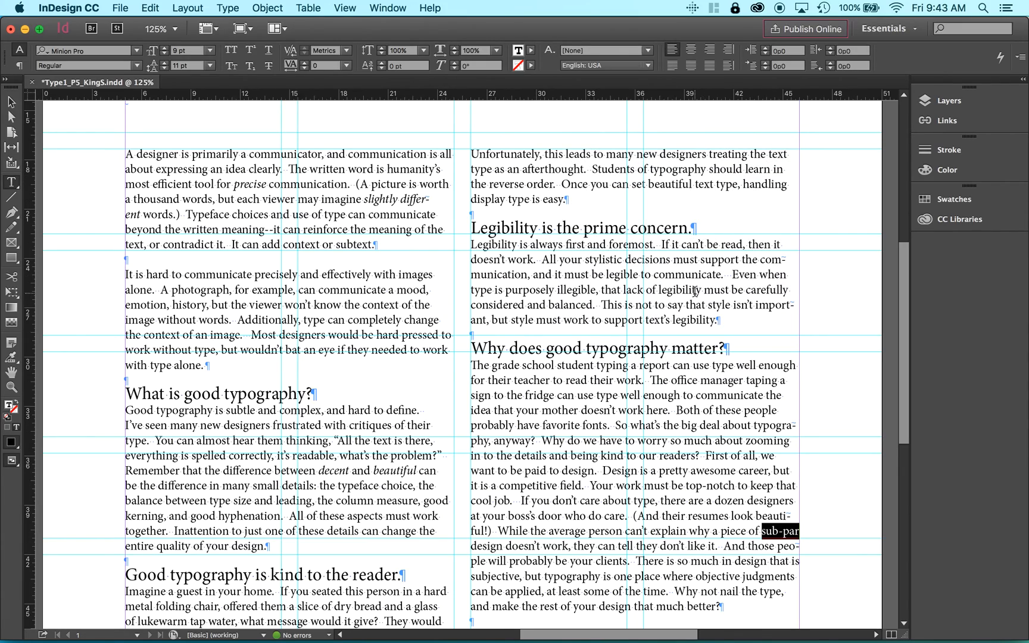
Look over the essay's text columns, and consult the Project 5 instructions in Acrobat for the step after spellcheck
scroll(694, 292, down, 5)
scroll(695, 292, right, 2)
scroll(694, 291, down, 10)
scroll(695, 292, up, 15)
scroll(694, 292, left, 2)
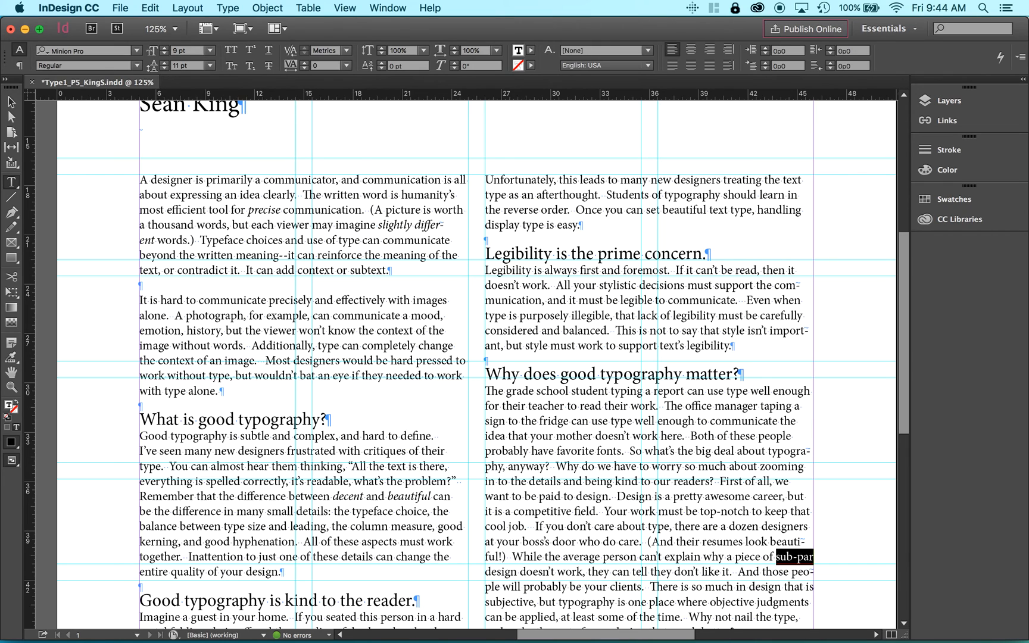
key(super+Tab)
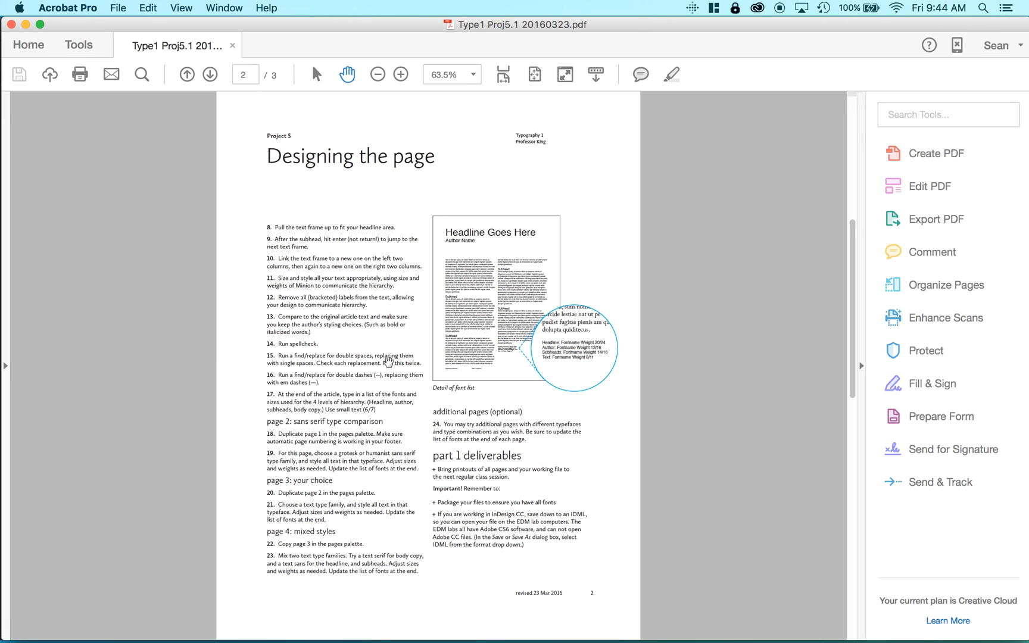
mouse_move(961, 641)
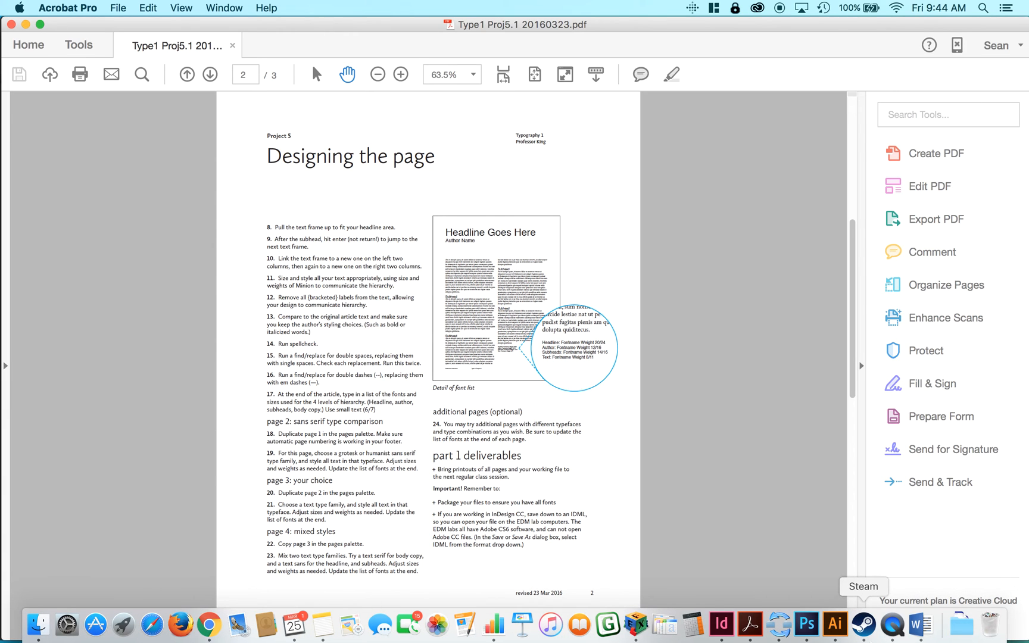
Return to InDesign, deselect the essay text and open Find/Change
click(721, 624)
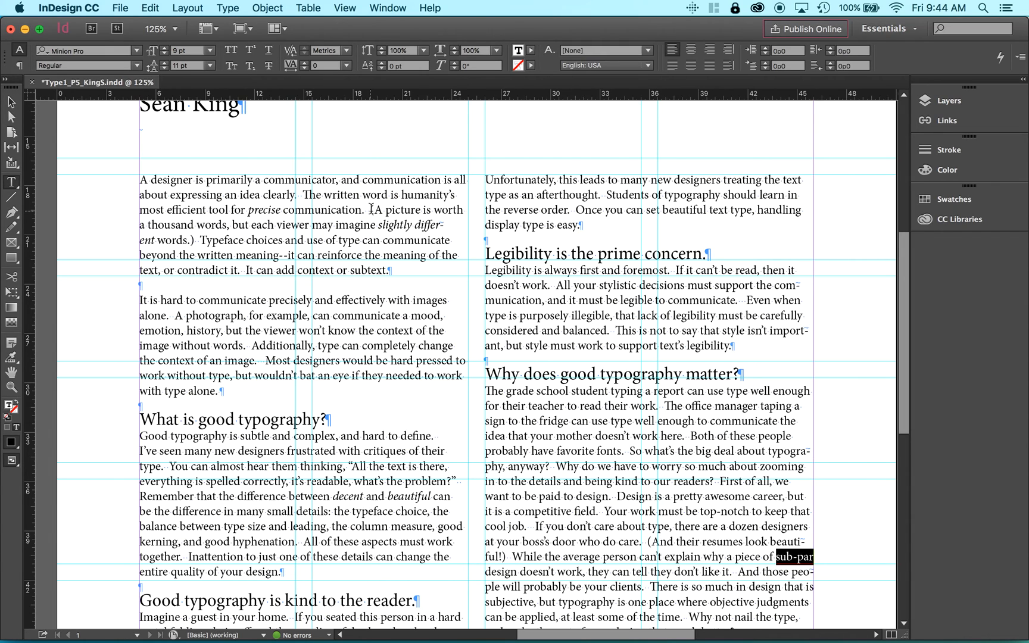
click(12, 102)
click(82, 209)
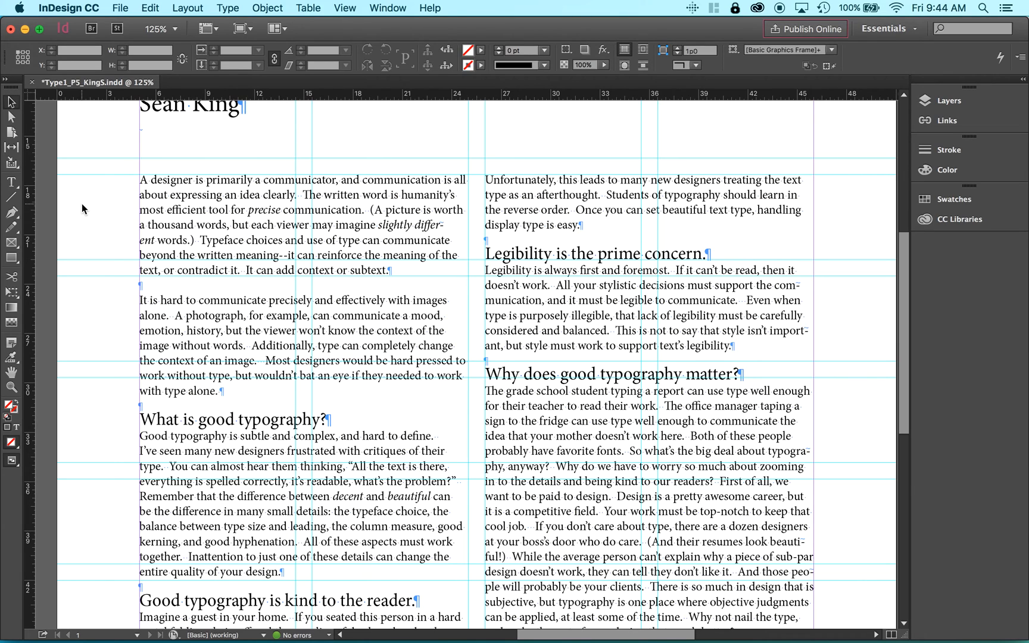
click(187, 10)
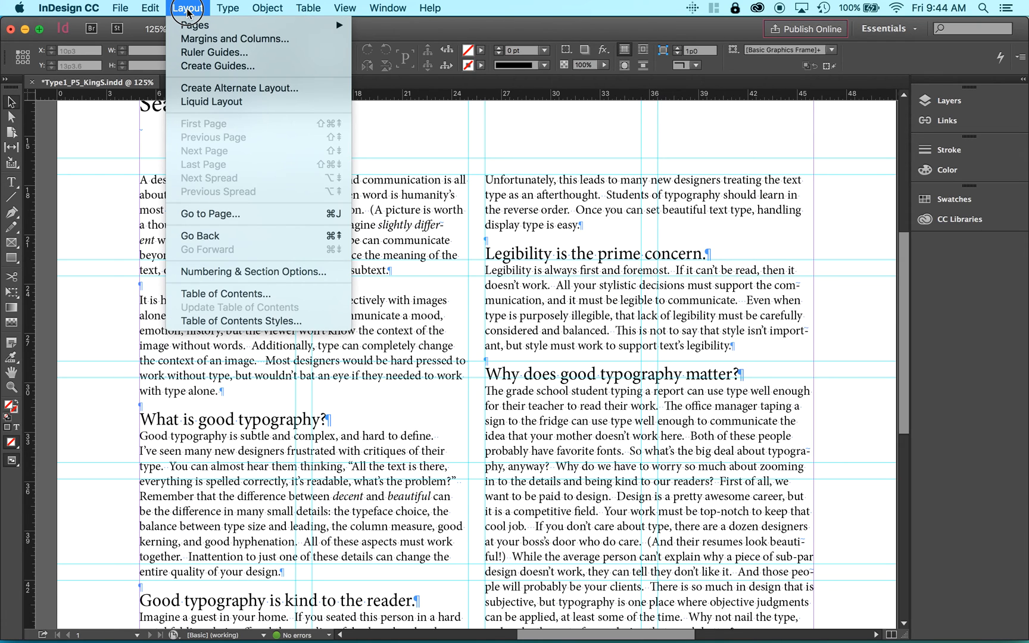
mouse_move(232, 8)
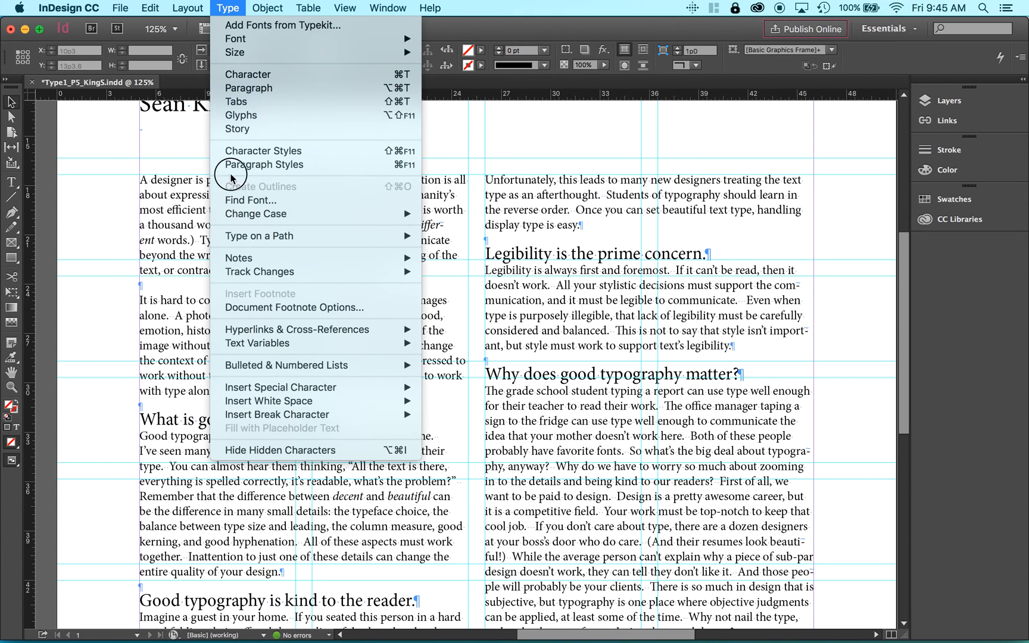
mouse_move(147, 6)
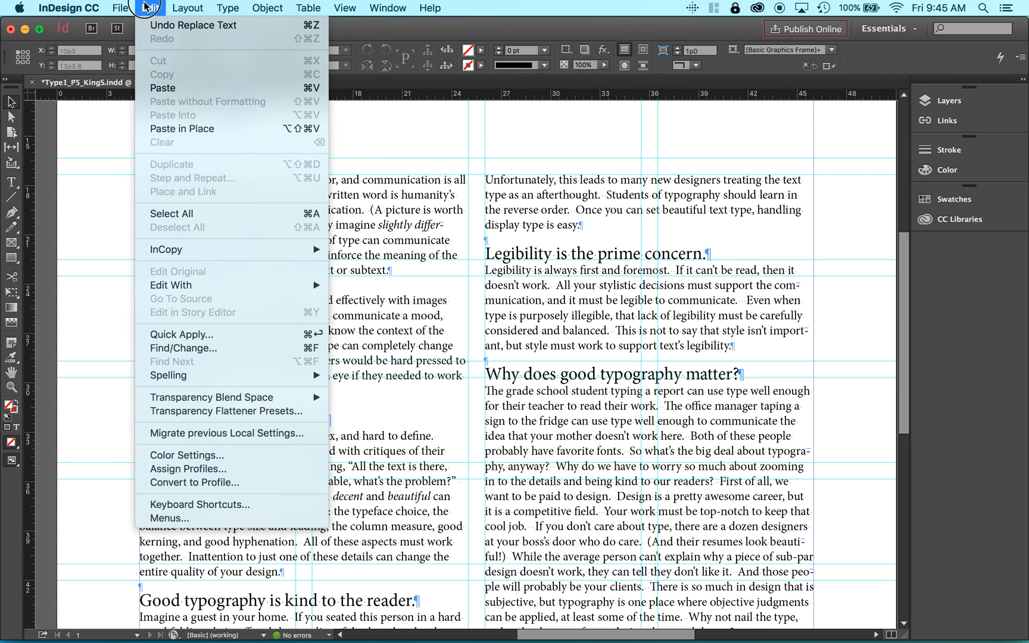
click(176, 354)
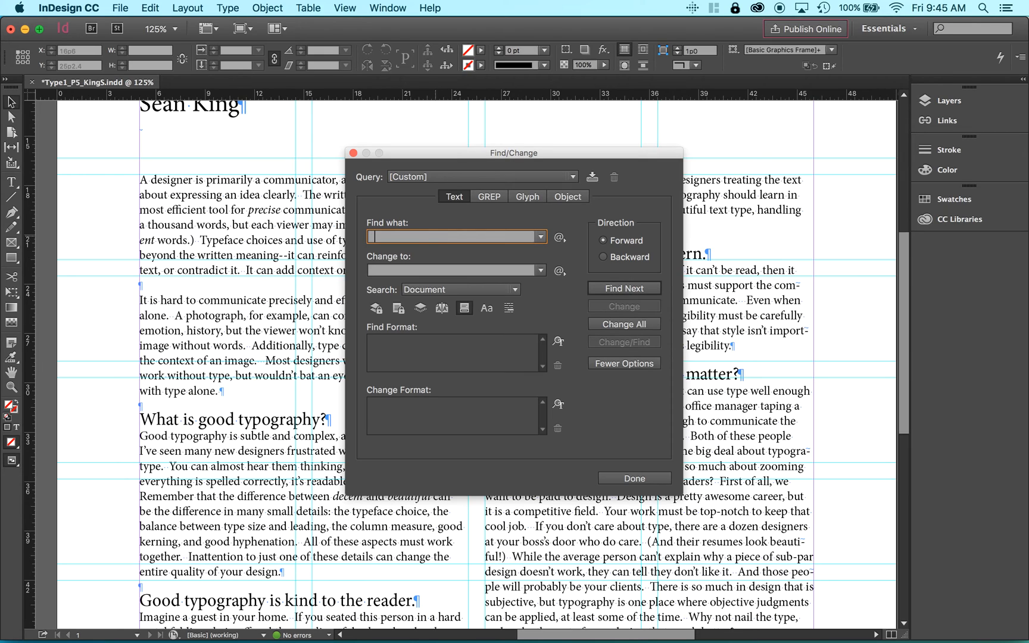
Find the first double space with a single space as its replacement, and move the dialog clear of the first column
click(385, 272)
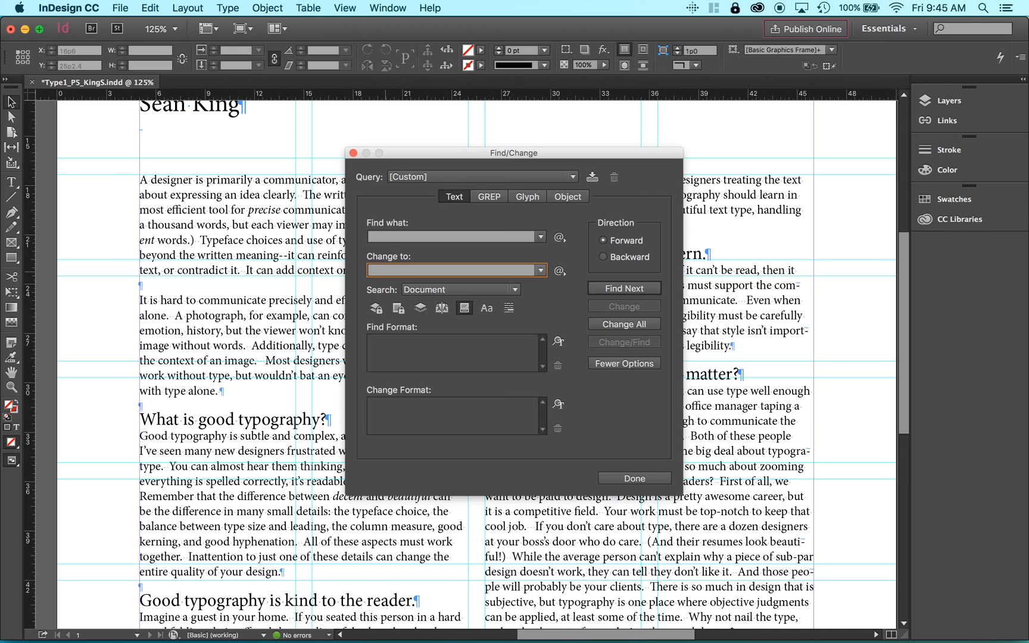
click(621, 289)
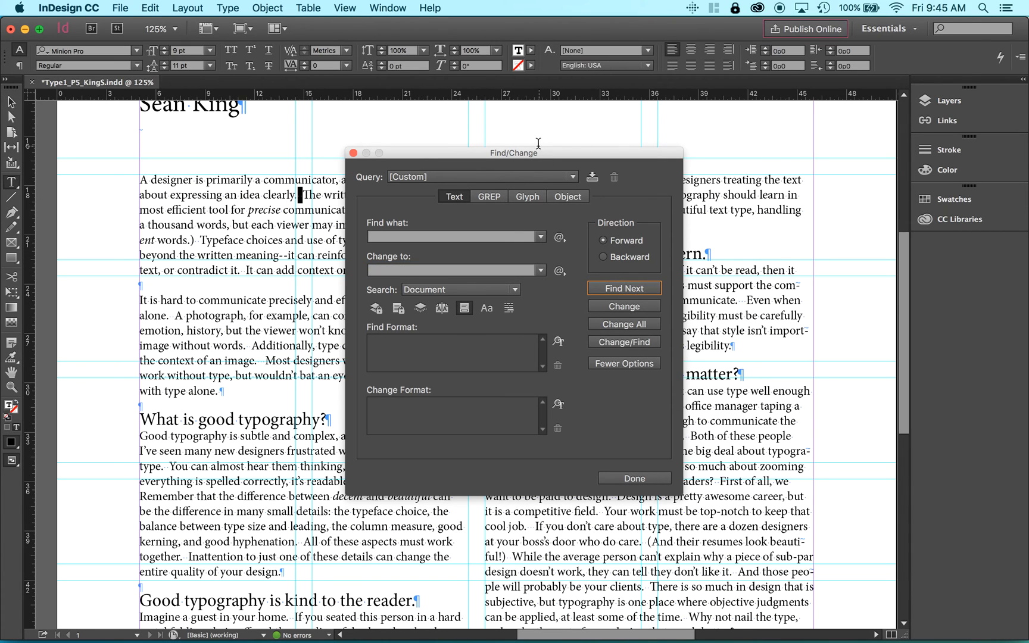
drag(547, 154, 726, 126)
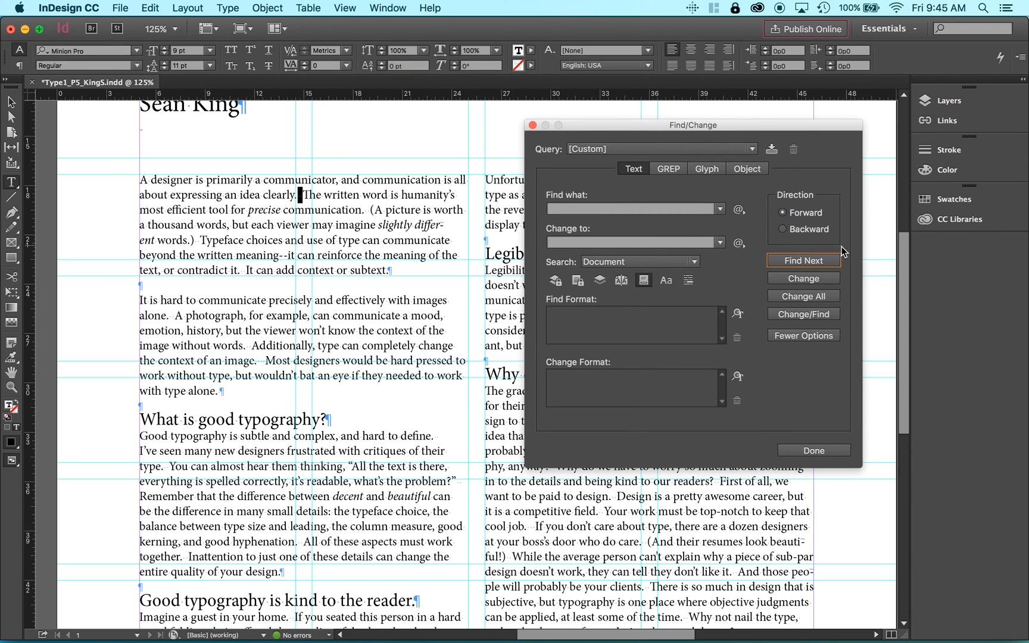
Replace the double spaces in the essay's opening paragraph with single spaces, checking each occurrence
click(804, 279)
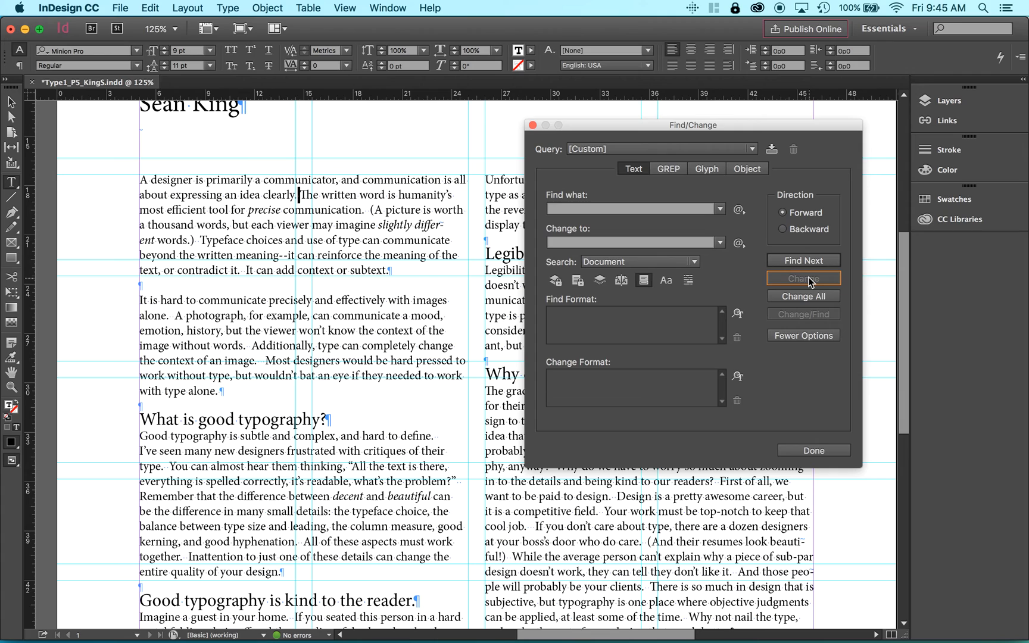
click(807, 260)
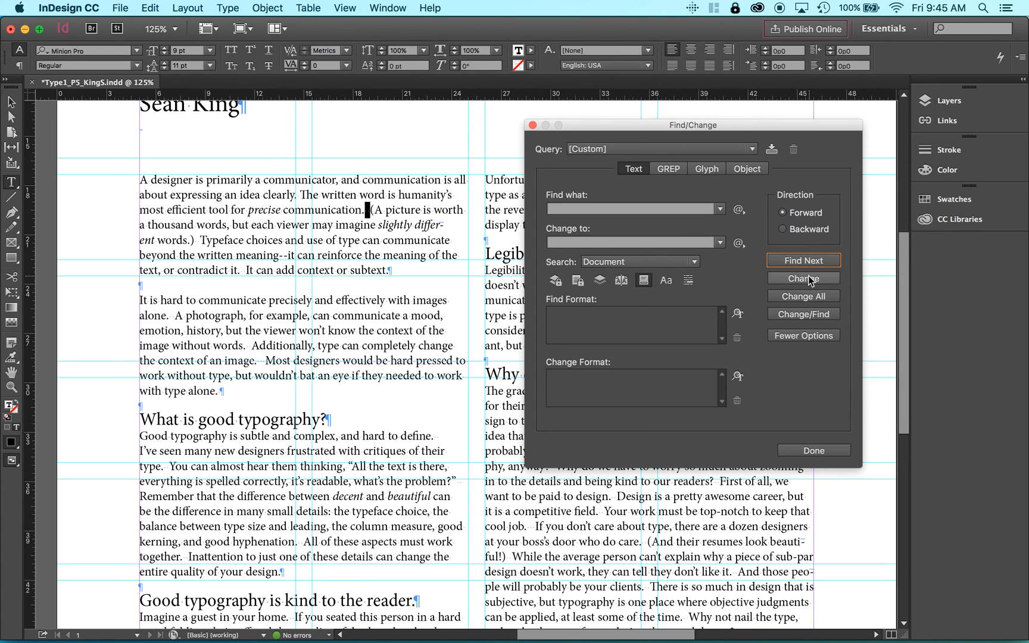
click(812, 284)
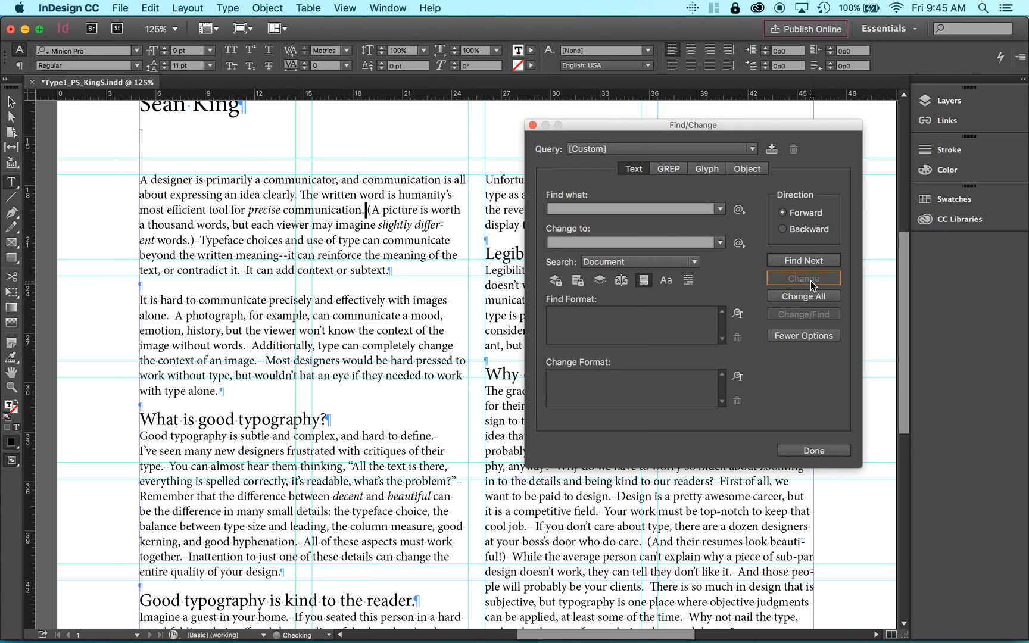
click(811, 261)
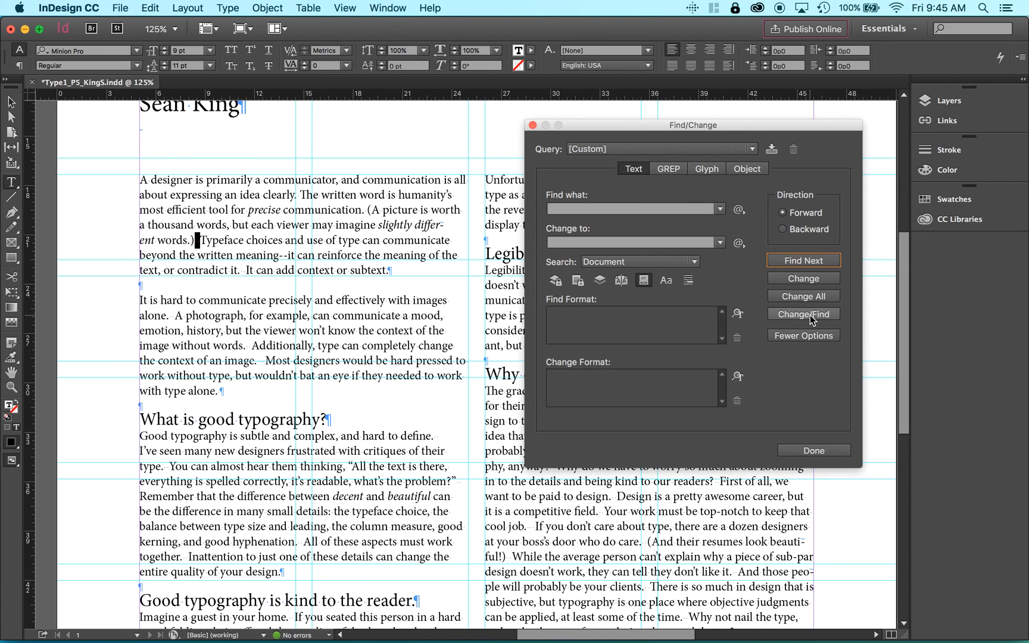
click(804, 314)
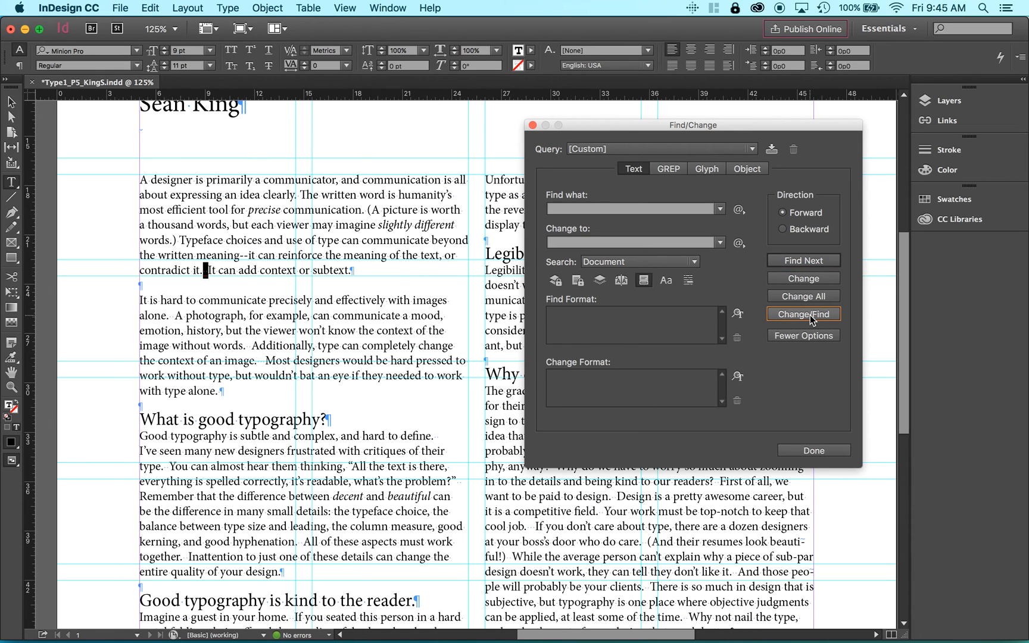
click(811, 319)
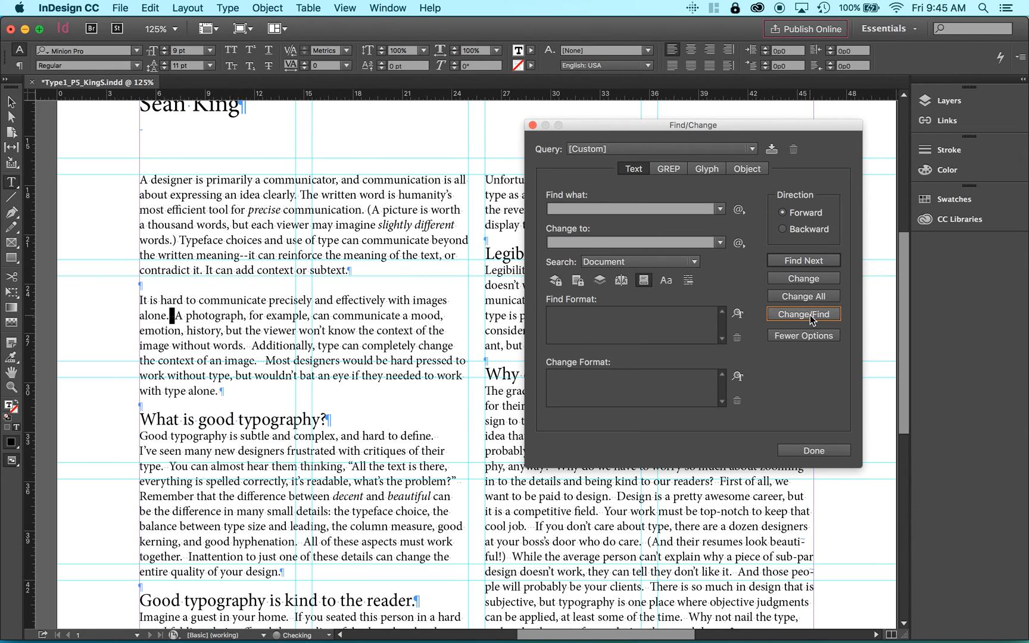
Replace double spaces one by one in the second paragraph and the "What is good typography?" section
click(810, 315)
click(810, 315)
click(810, 315)
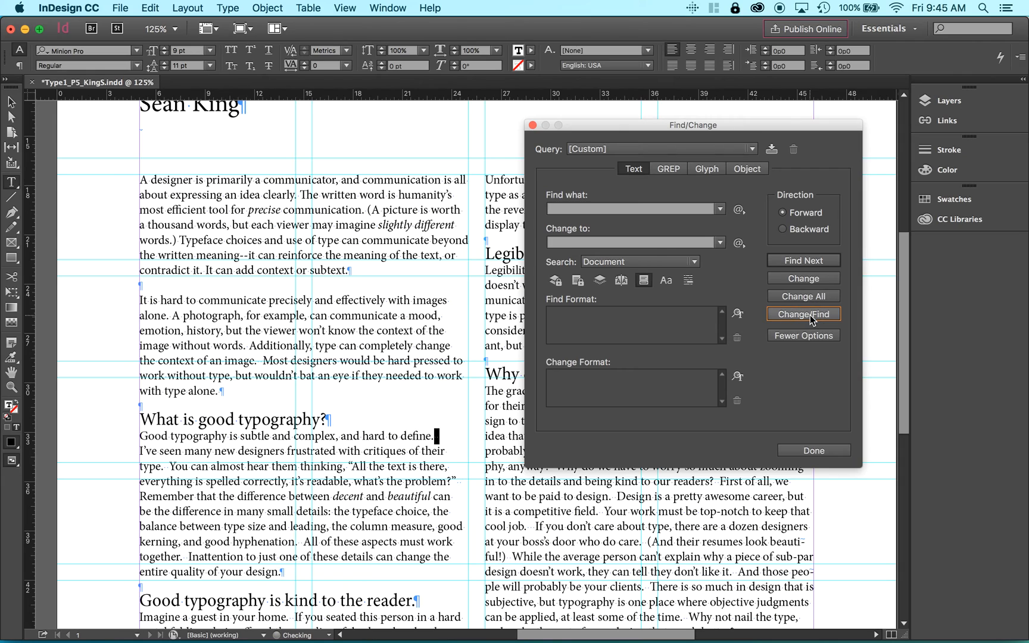
click(810, 315)
click(809, 315)
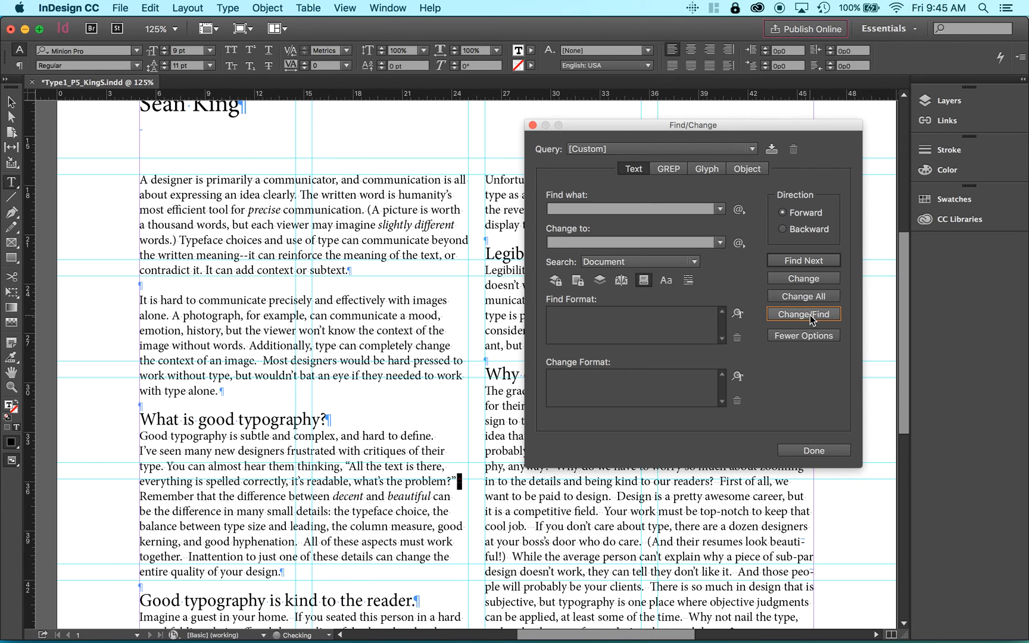
click(809, 315)
click(810, 315)
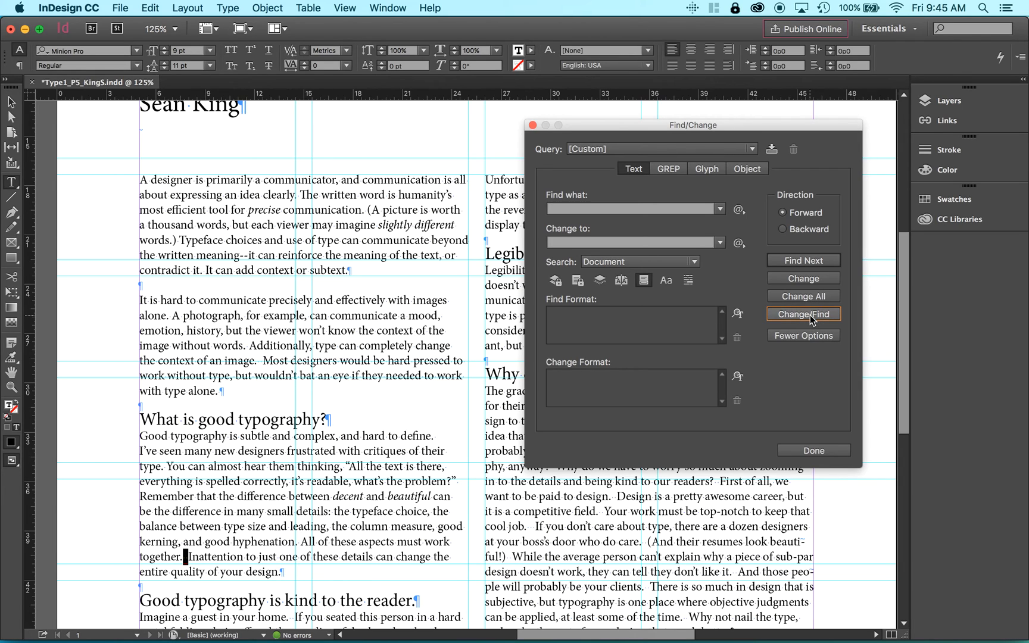
click(809, 315)
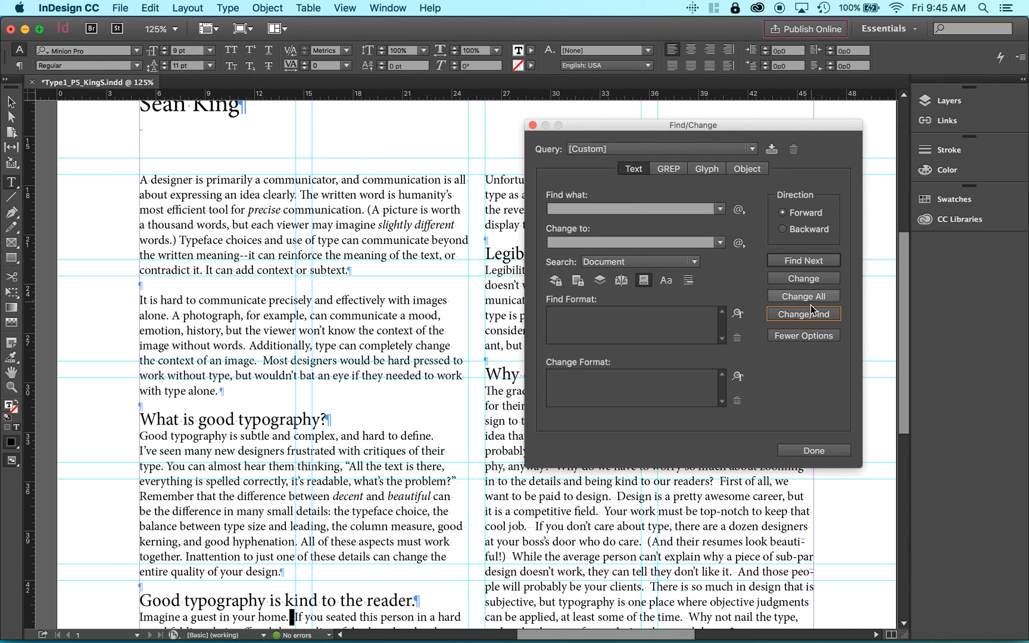
Replace double spaces one by one with single spaces in the "Good typography is kind to the reader." section
click(815, 318)
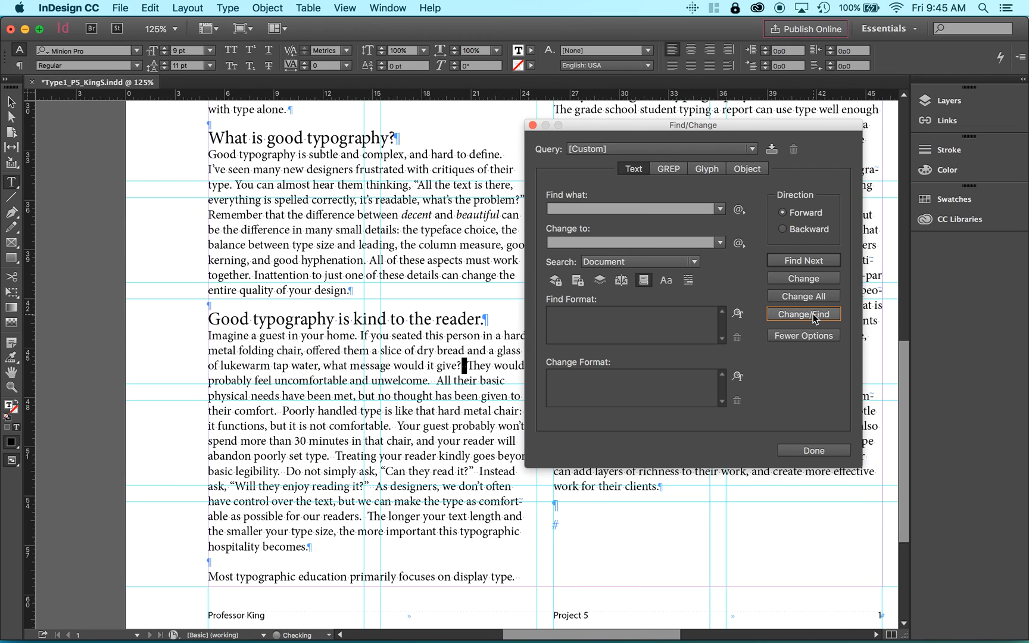
click(815, 318)
click(814, 318)
click(815, 318)
click(815, 318)
click(815, 318)
click(815, 318)
click(814, 318)
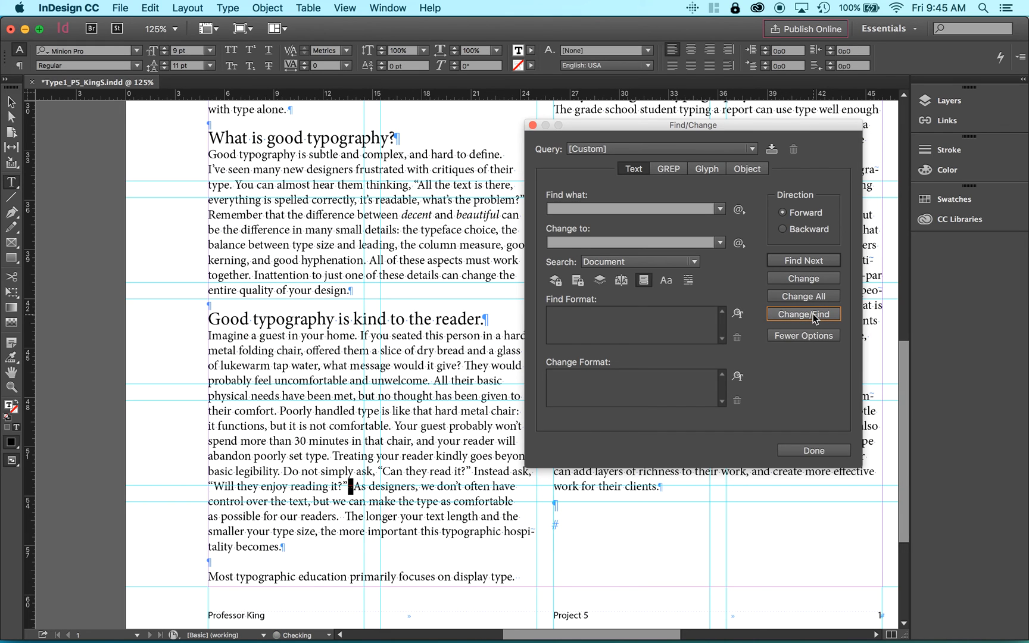
click(814, 318)
click(815, 318)
Replace double spaces with single spaces in the paragraph on display type and the "Legibility is the prime concern." section
click(815, 318)
click(814, 318)
click(815, 317)
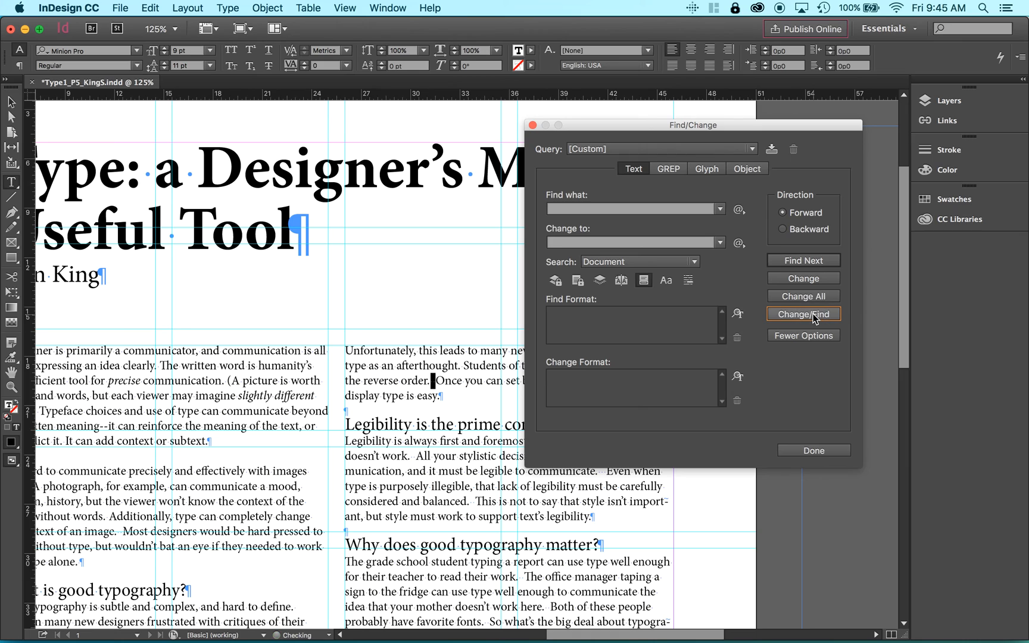
click(815, 317)
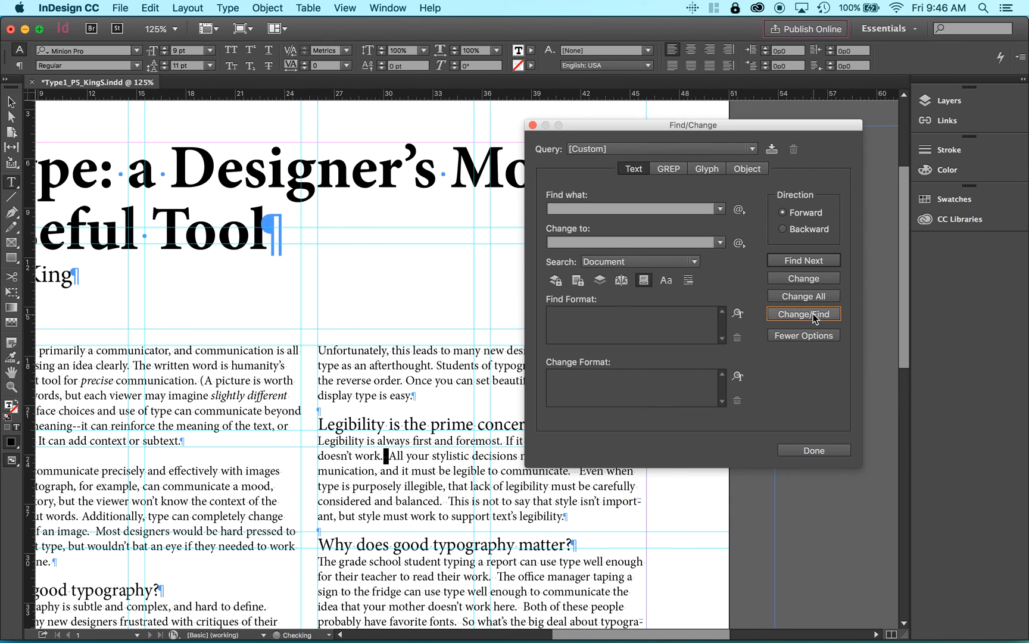
click(815, 317)
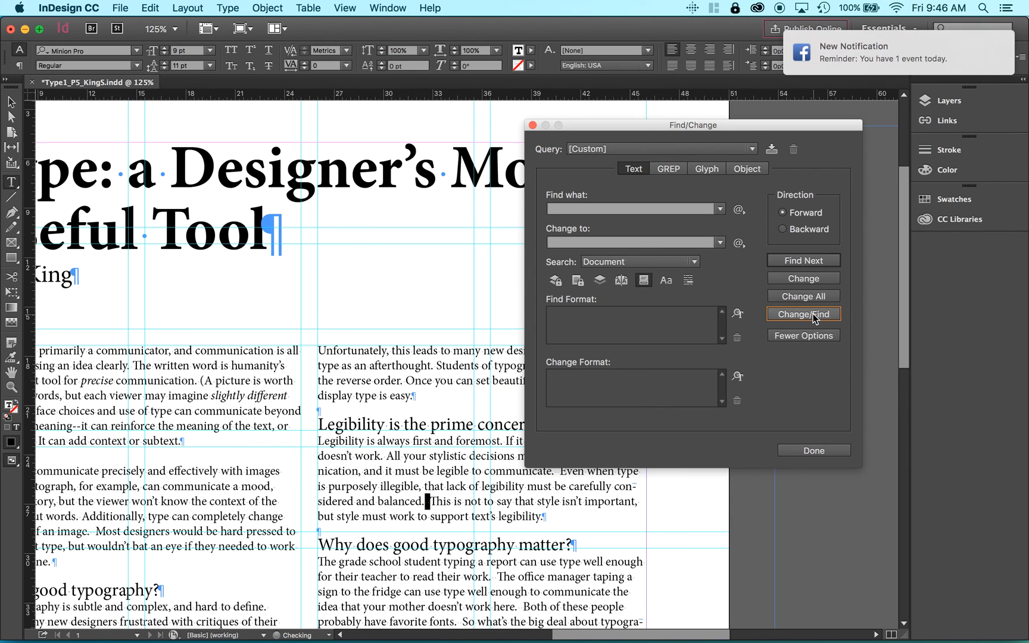
click(815, 316)
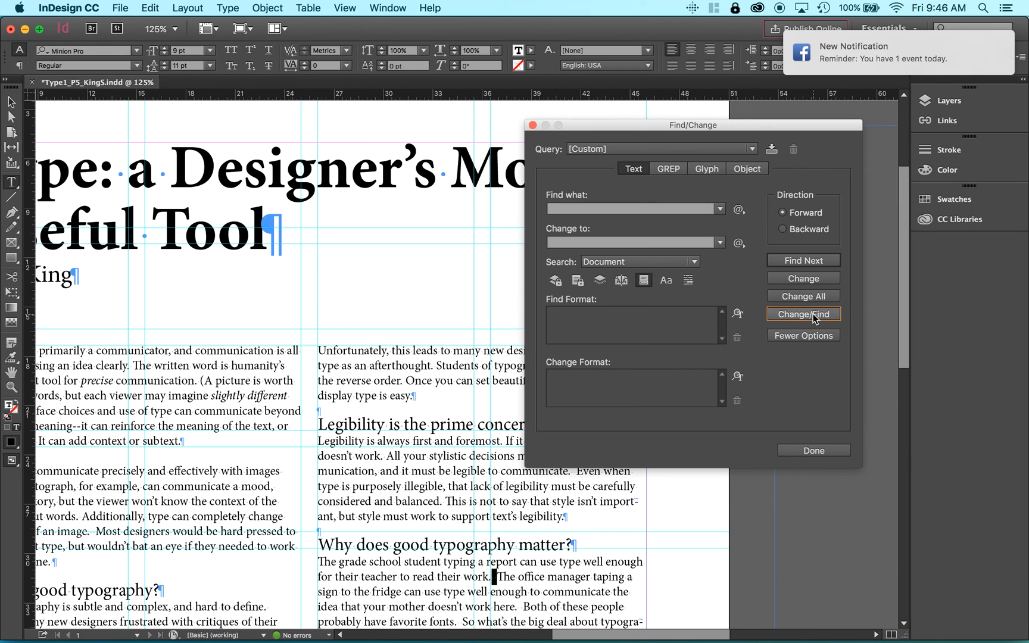
Replace double spaces one by one with single spaces in the "Why does good typography matter?" section
click(815, 316)
click(814, 315)
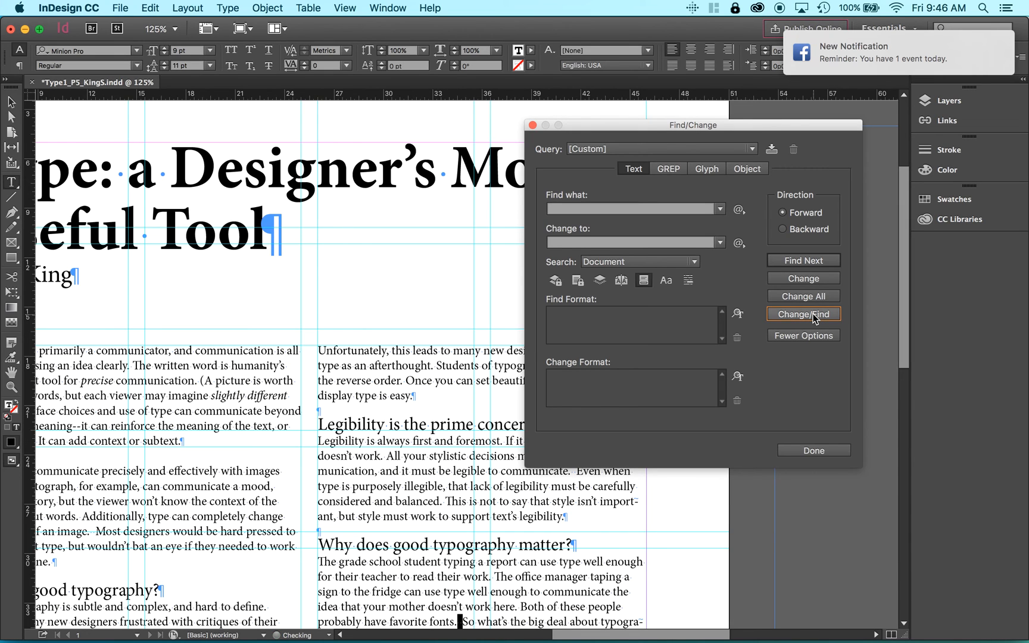
click(815, 316)
click(815, 316)
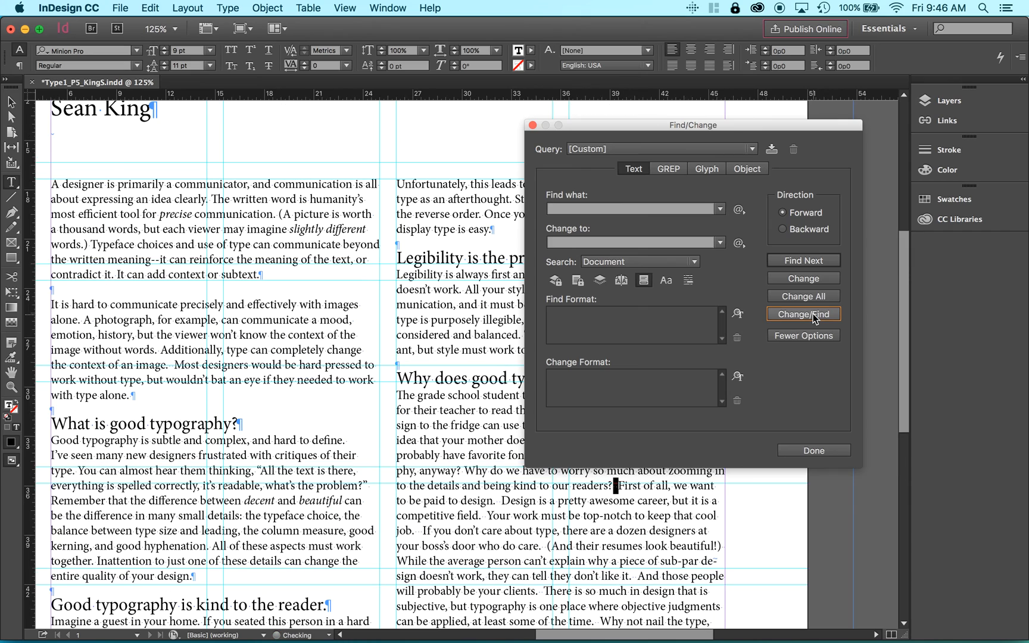
click(815, 316)
click(815, 316)
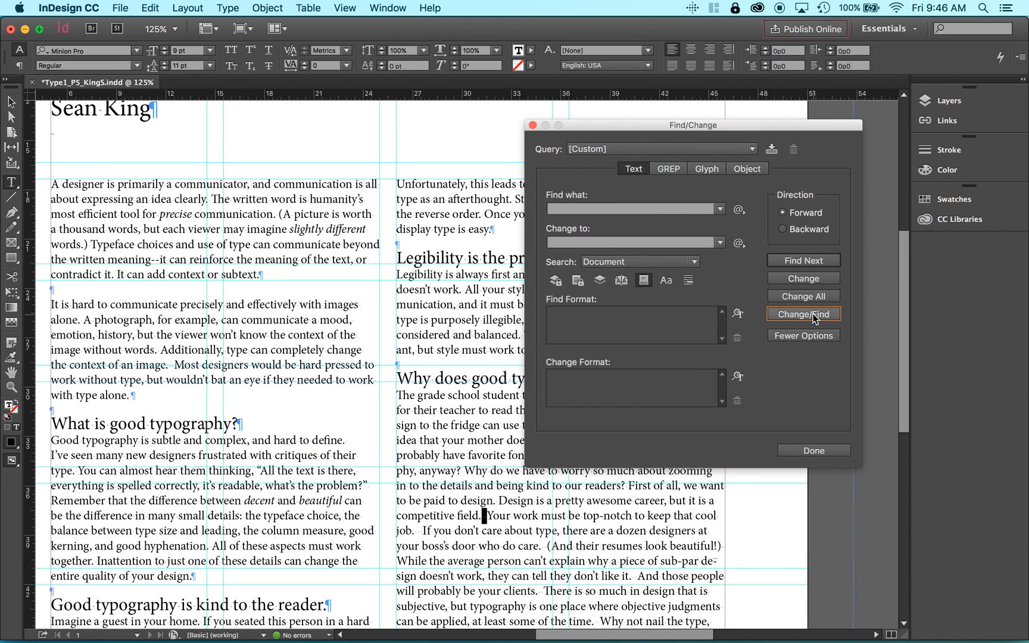
click(815, 316)
click(815, 315)
click(814, 316)
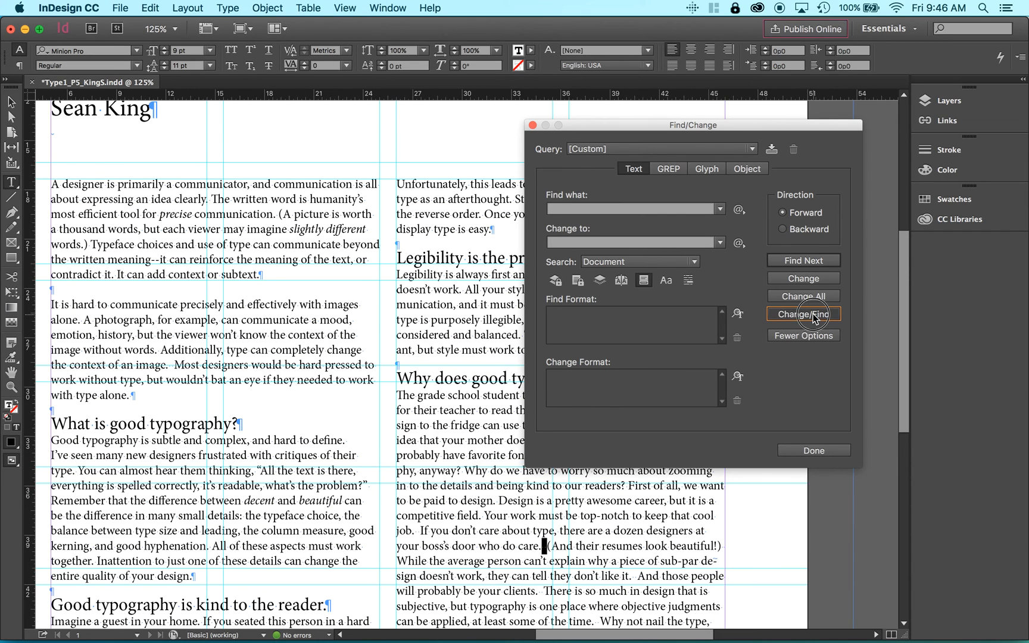
click(815, 315)
click(814, 315)
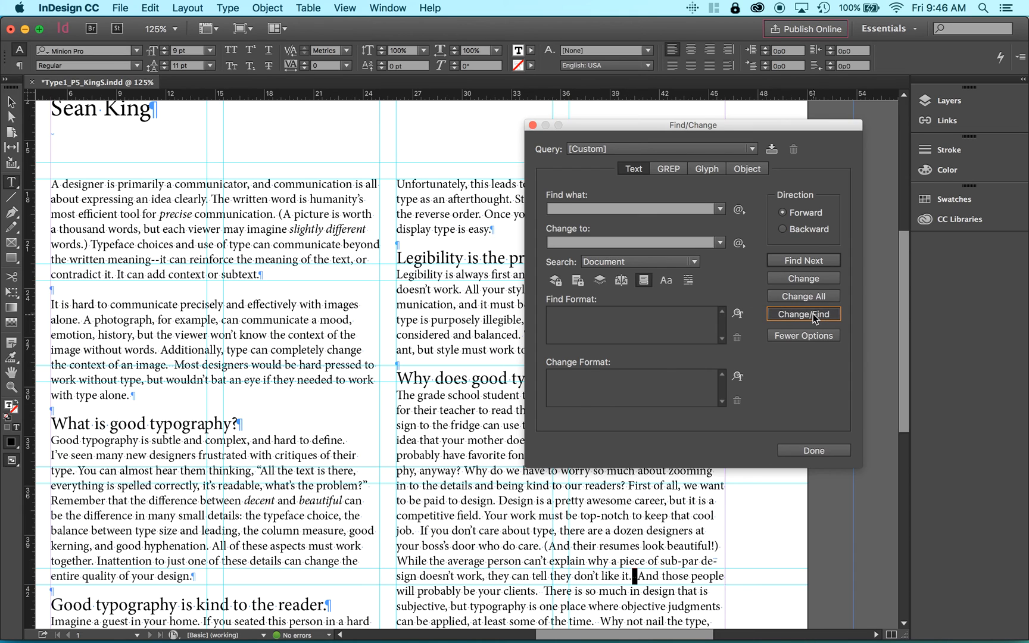
click(814, 315)
click(814, 316)
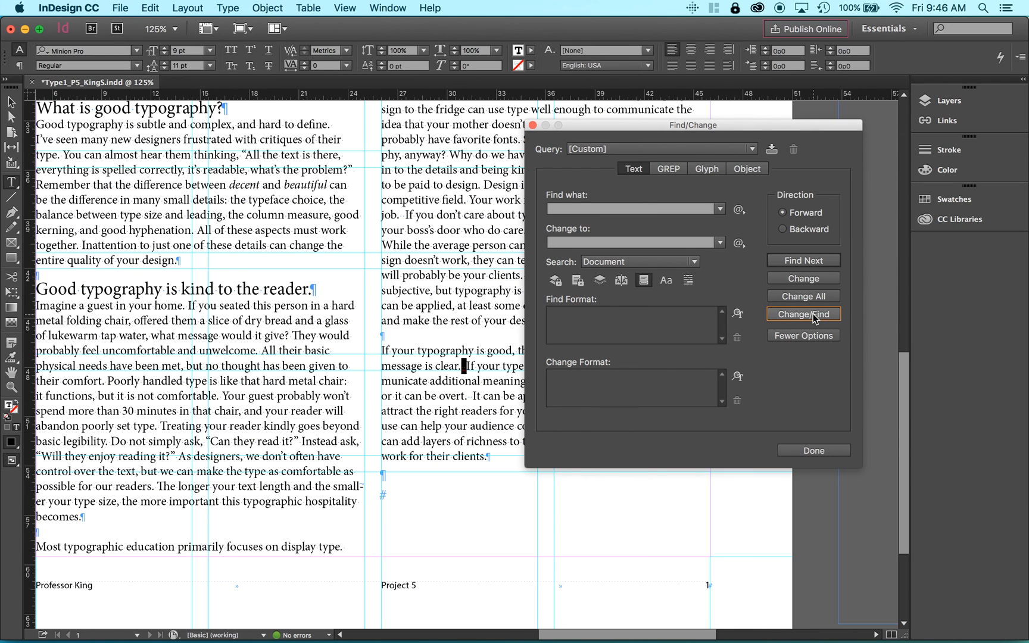
Replace the double spaces in the closing paragraph with single spaces, finish the search and close Find/Change
click(815, 316)
click(815, 316)
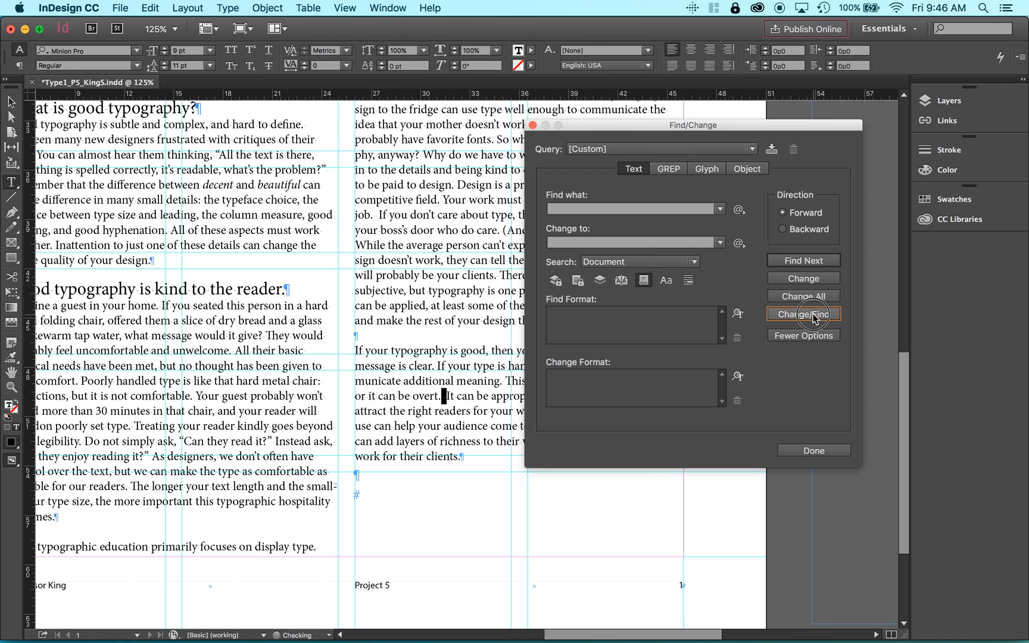
click(815, 316)
click(815, 316)
click(815, 316)
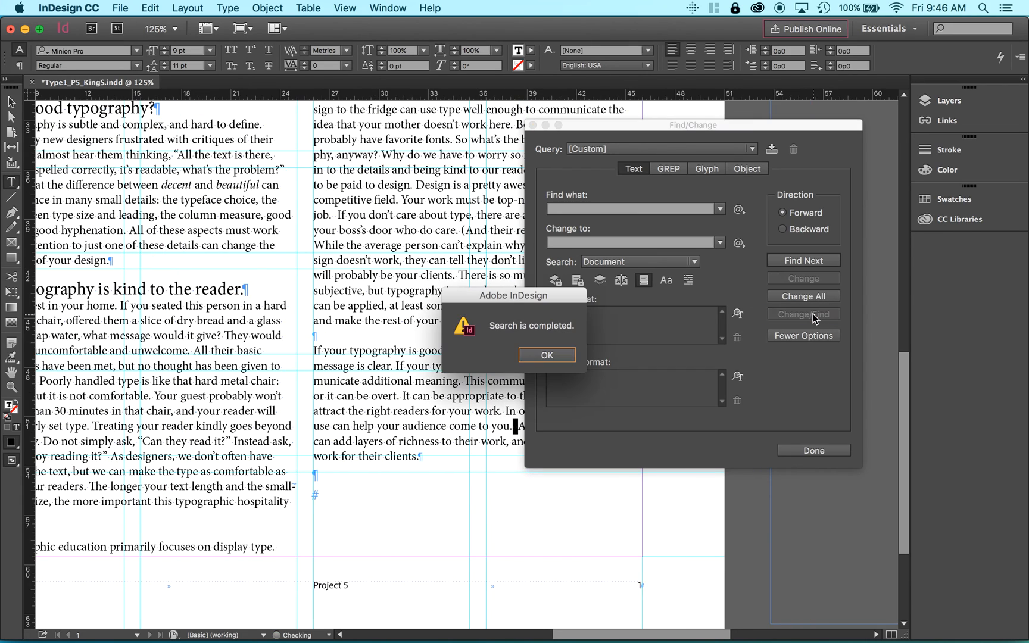
click(546, 355)
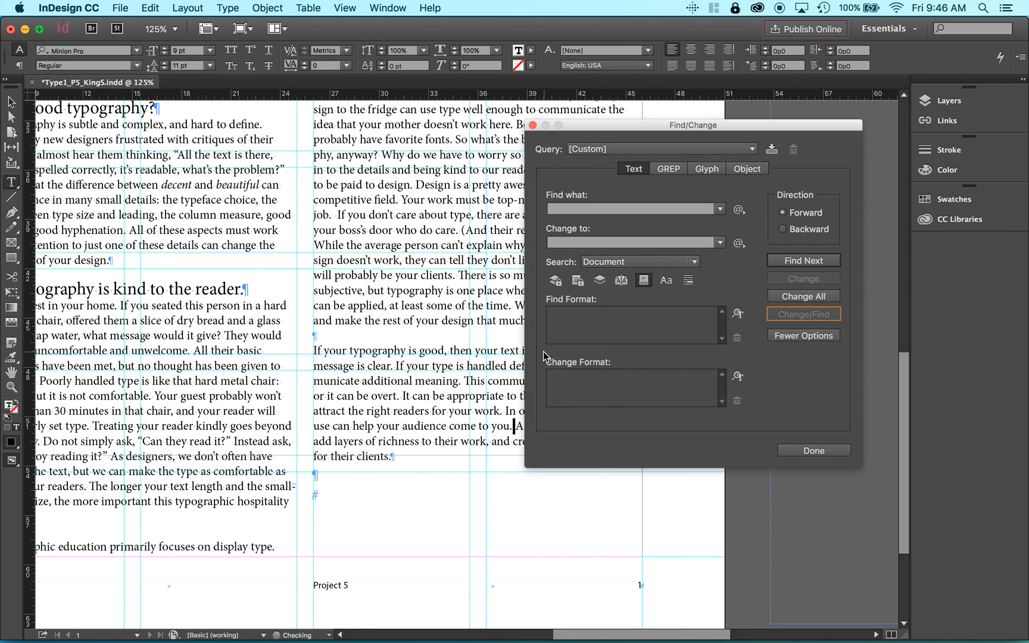
click(533, 125)
scroll(532, 296, left, 7)
scroll(532, 296, up, 10)
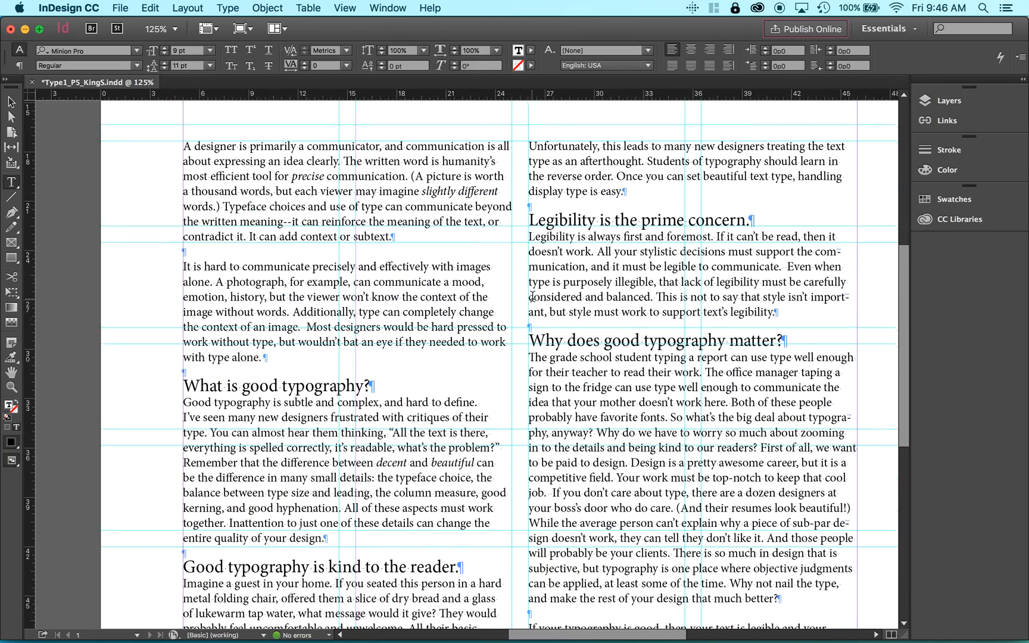
Start a second double-space search through the document and replace the double space after "the context of an image." with a single space
click(12, 102)
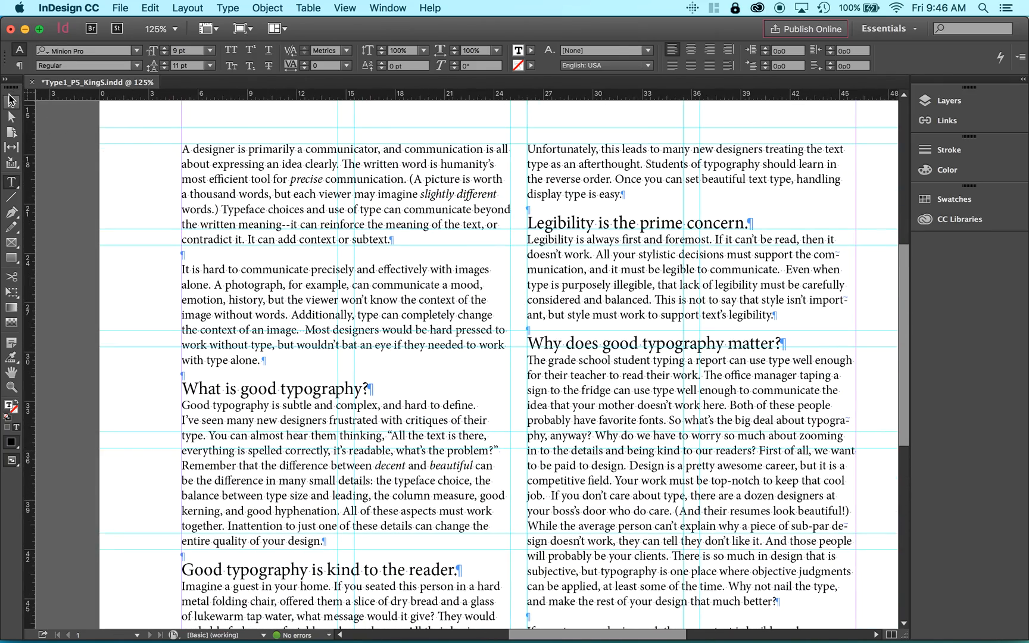
click(152, 7)
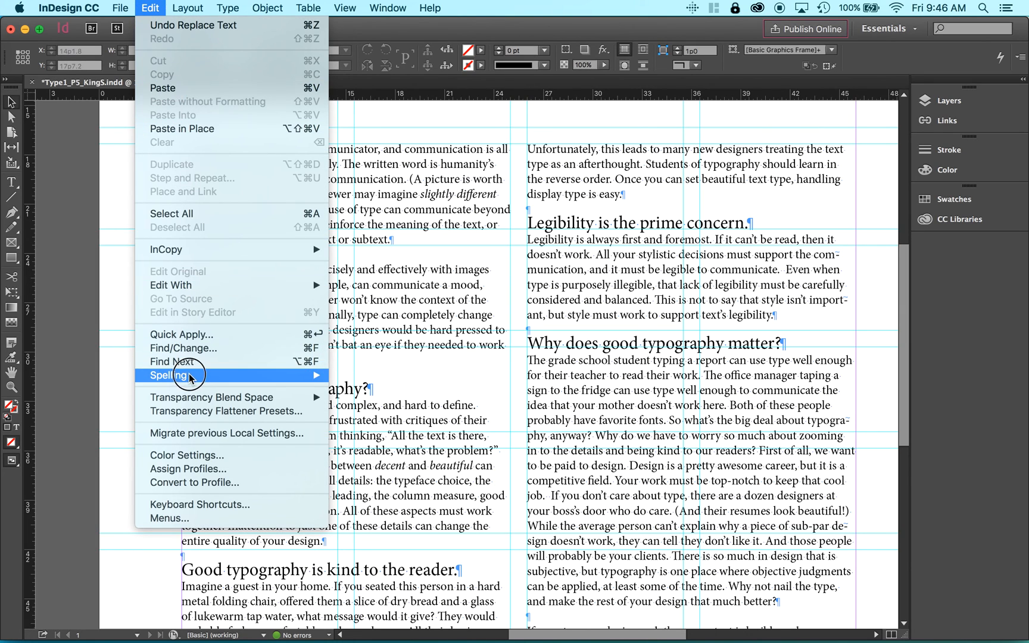
click(192, 349)
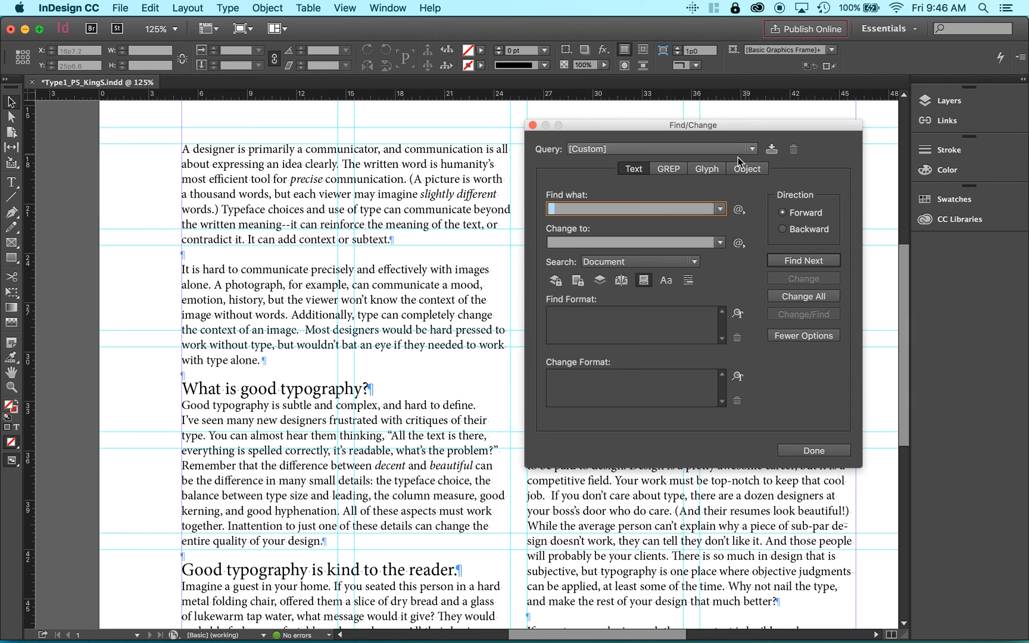
click(818, 266)
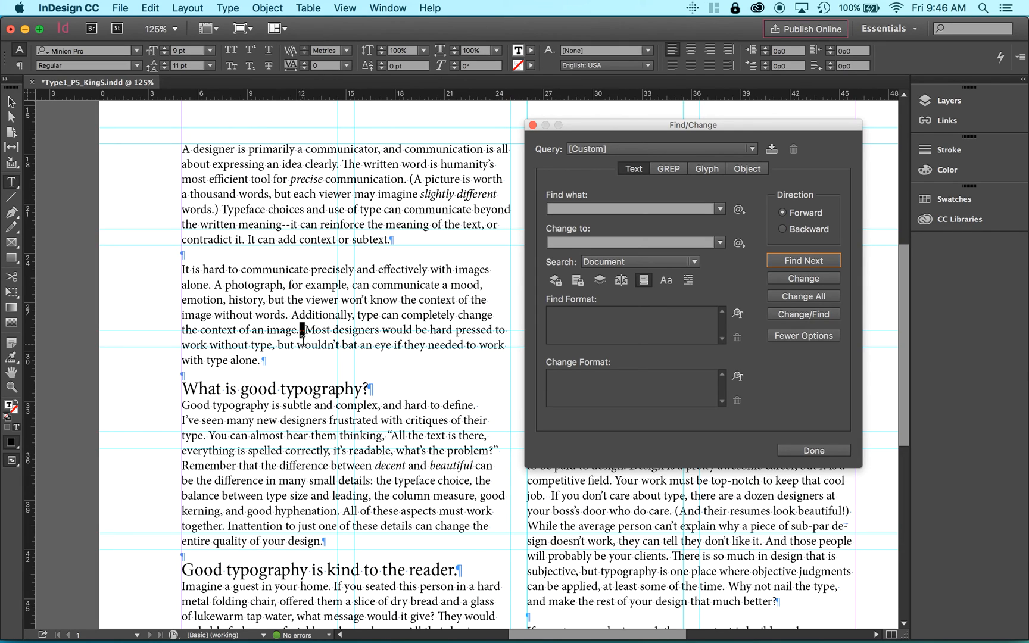
click(793, 313)
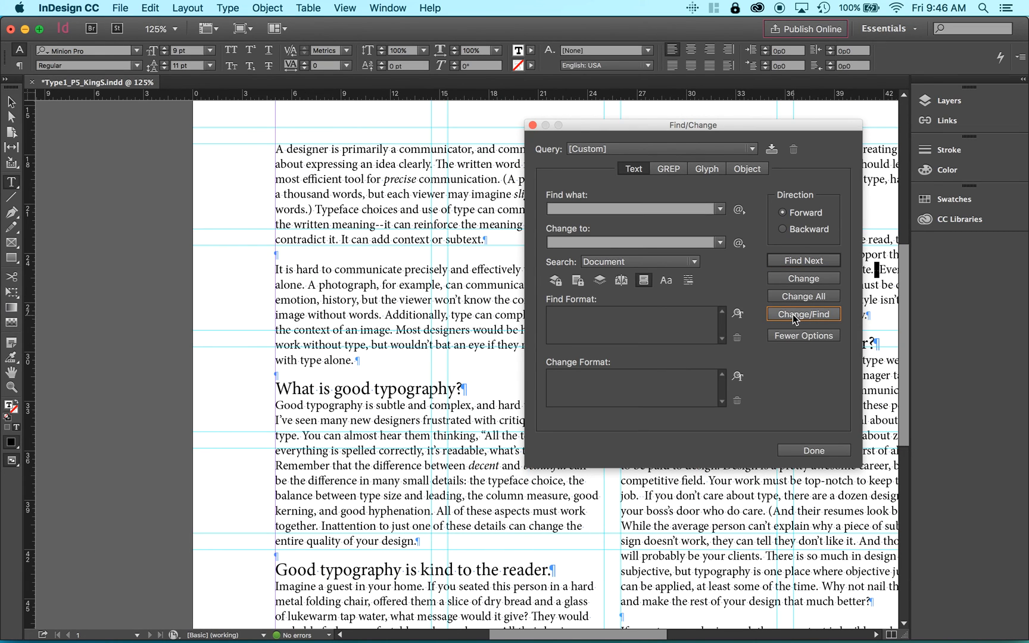
Replace the leftover double spaces in the "Legibility is the prime concern." and "Why does good typography matter?" sections with single spaces and close Find/Change
drag(724, 124, 417, 175)
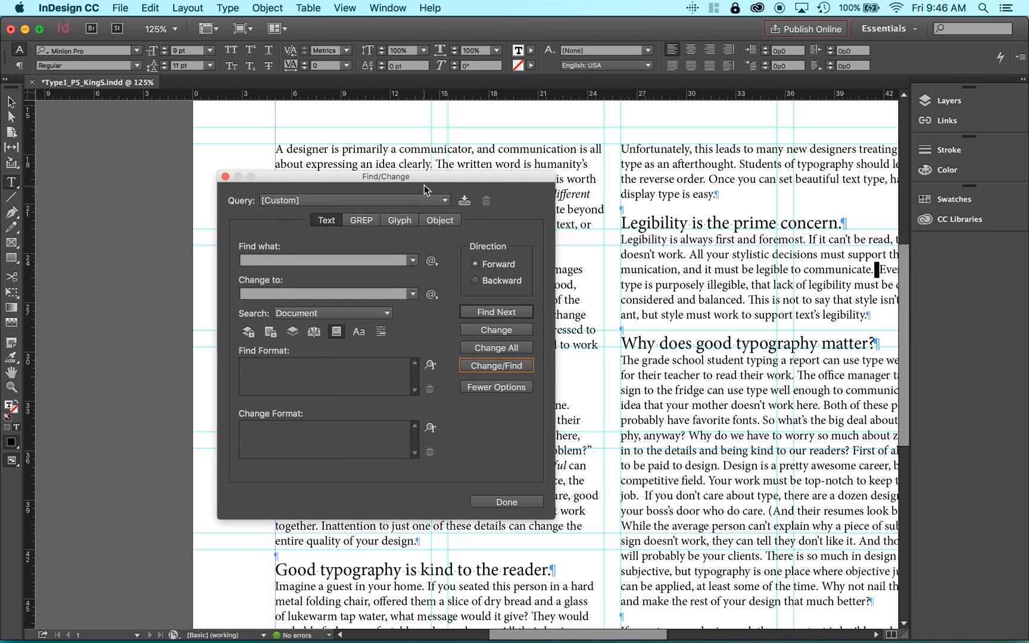
click(498, 366)
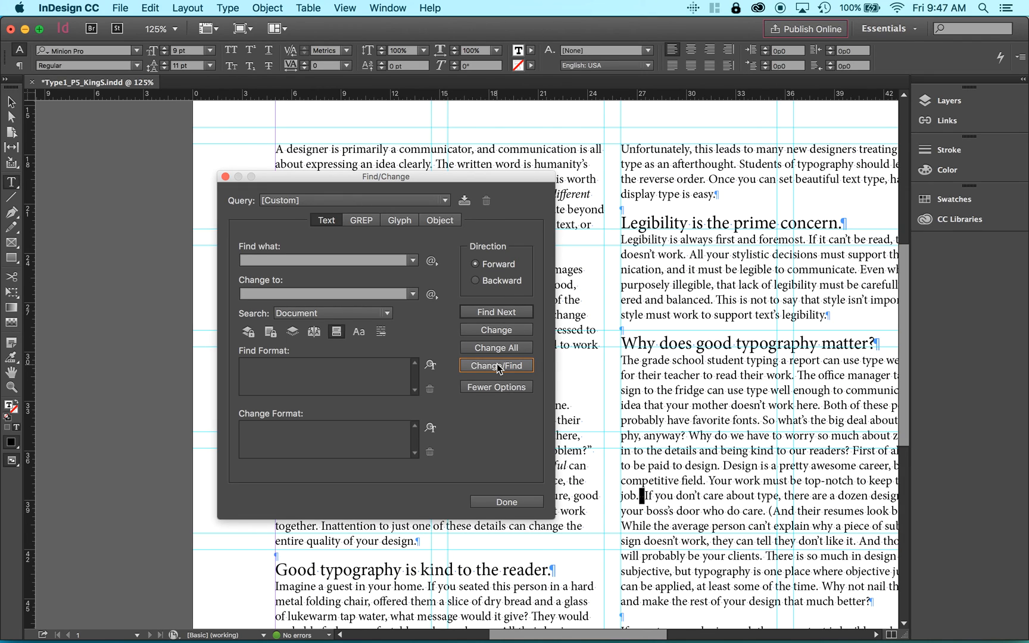
click(496, 364)
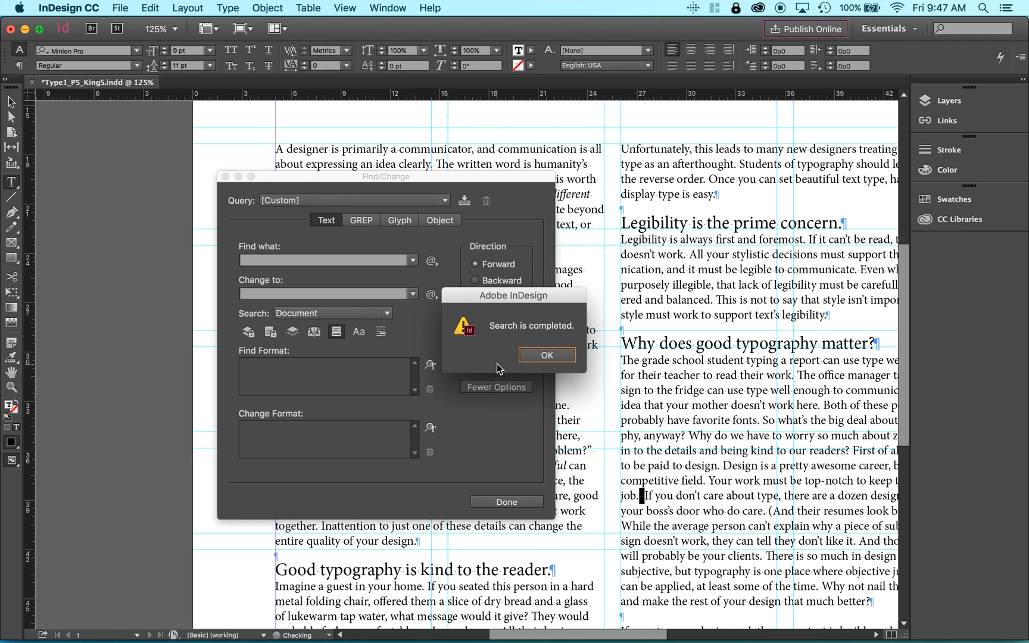
click(546, 355)
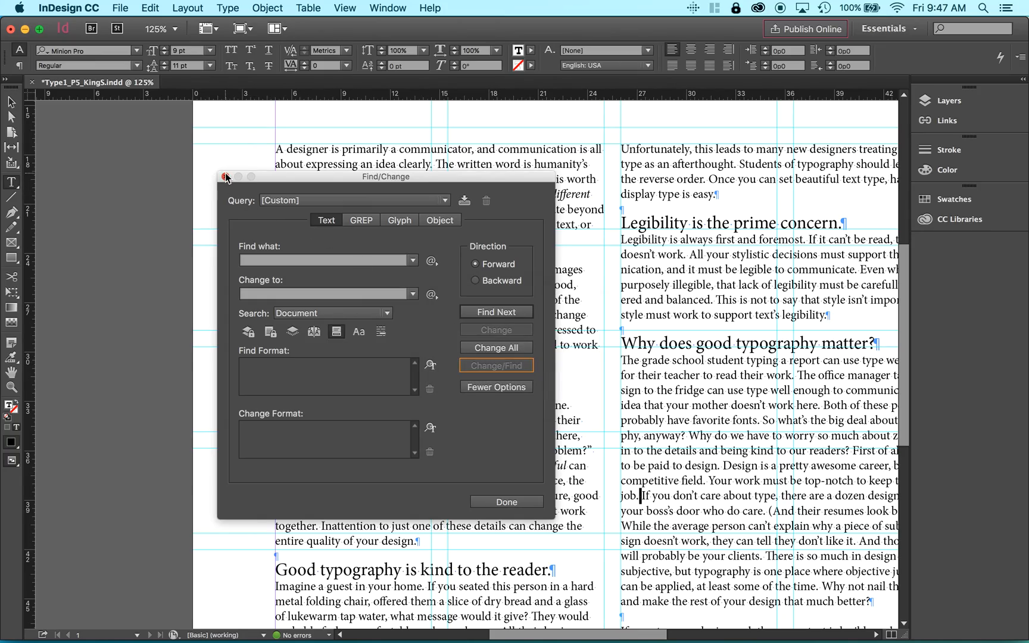
click(225, 177)
Try an em dash in place of the double hyphen after "the written meaning" in the opening paragraph, alternating both to compare them
scroll(738, 404, down, 5)
scroll(738, 403, right, 5)
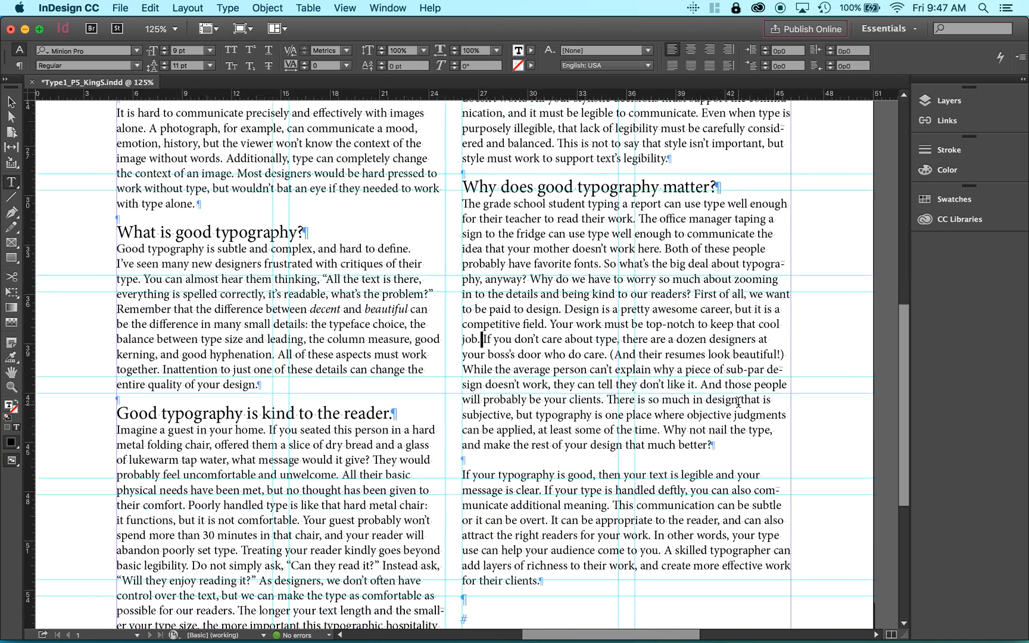
scroll(738, 403, down, 5)
scroll(738, 403, left, 2)
scroll(737, 403, up, 15)
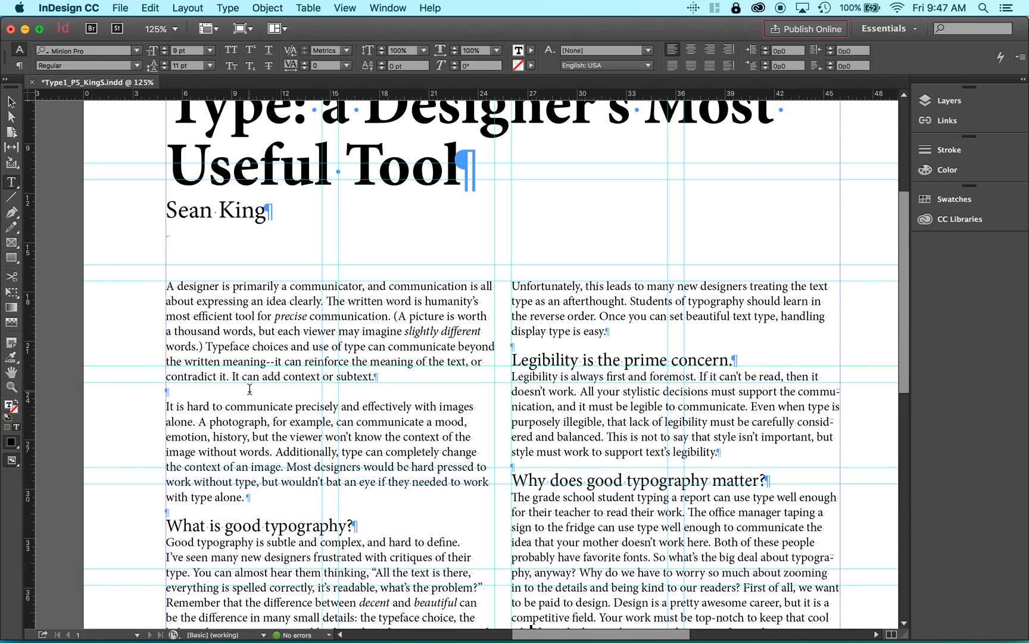
click(266, 368)
drag(266, 361, 275, 361)
text(—)
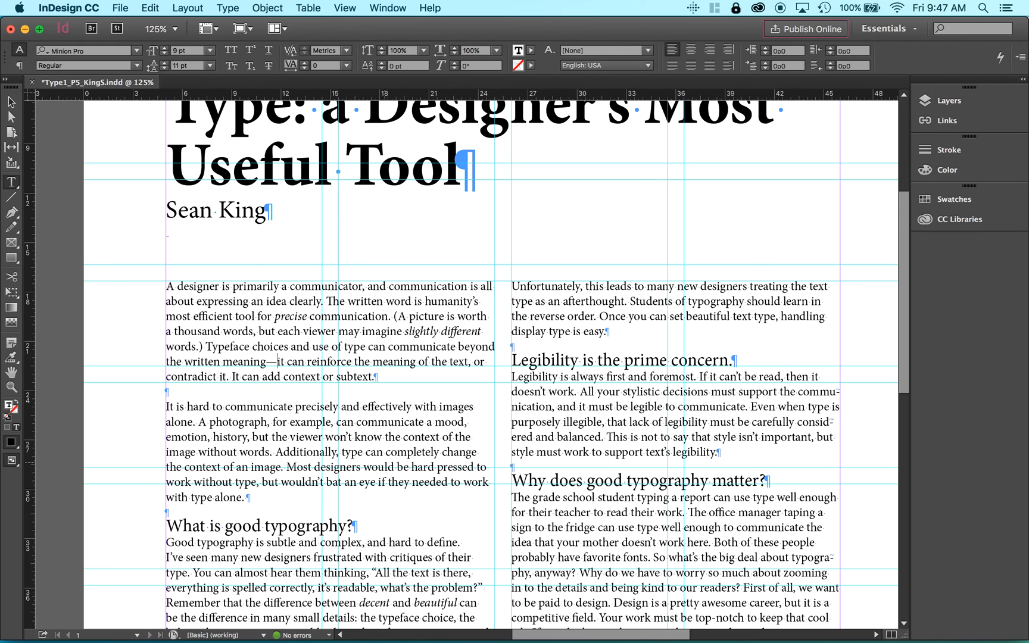
key(BackSpace)
text(--)
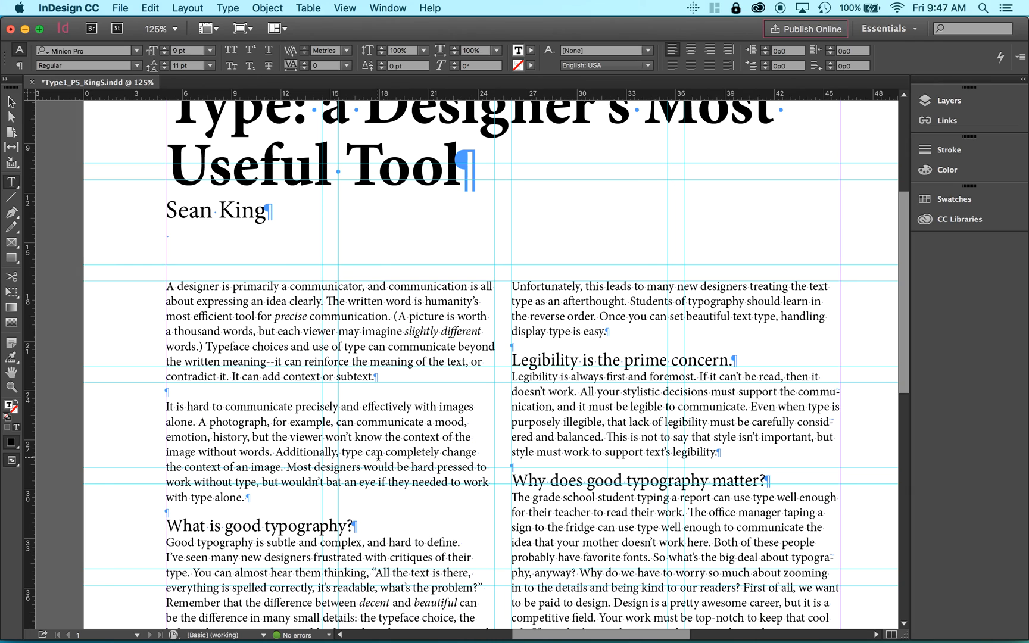
key(BackSpace)
key(BackSpace)
text(—)
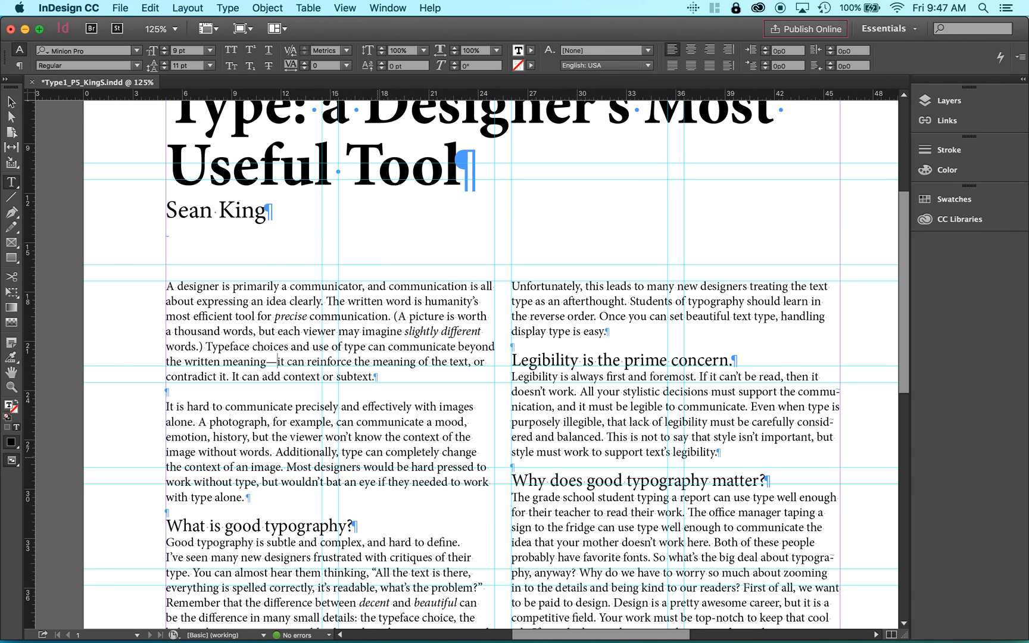
key(BackSpace)
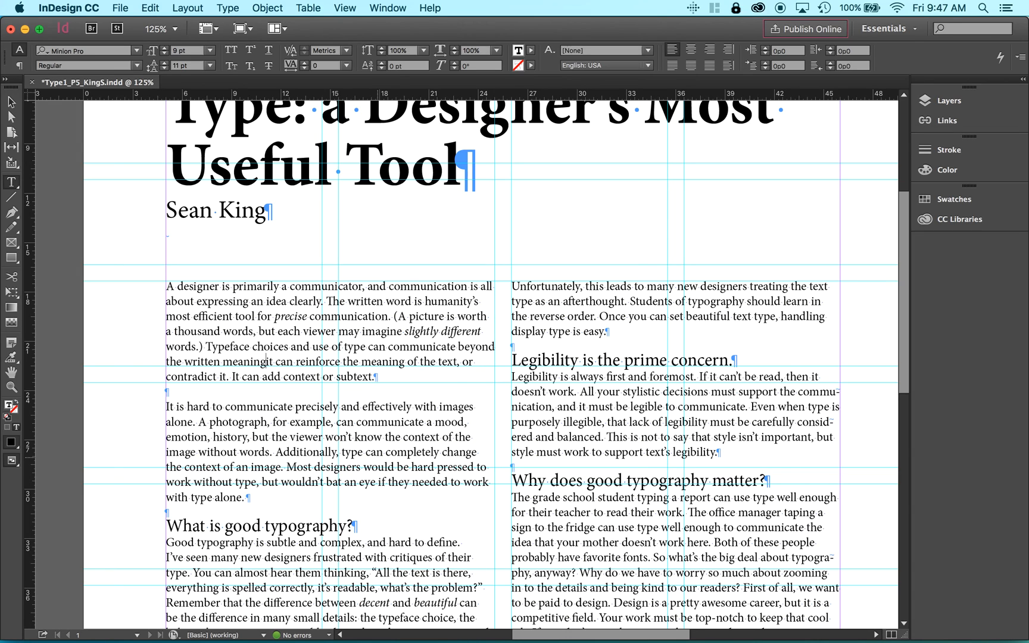
text(--)
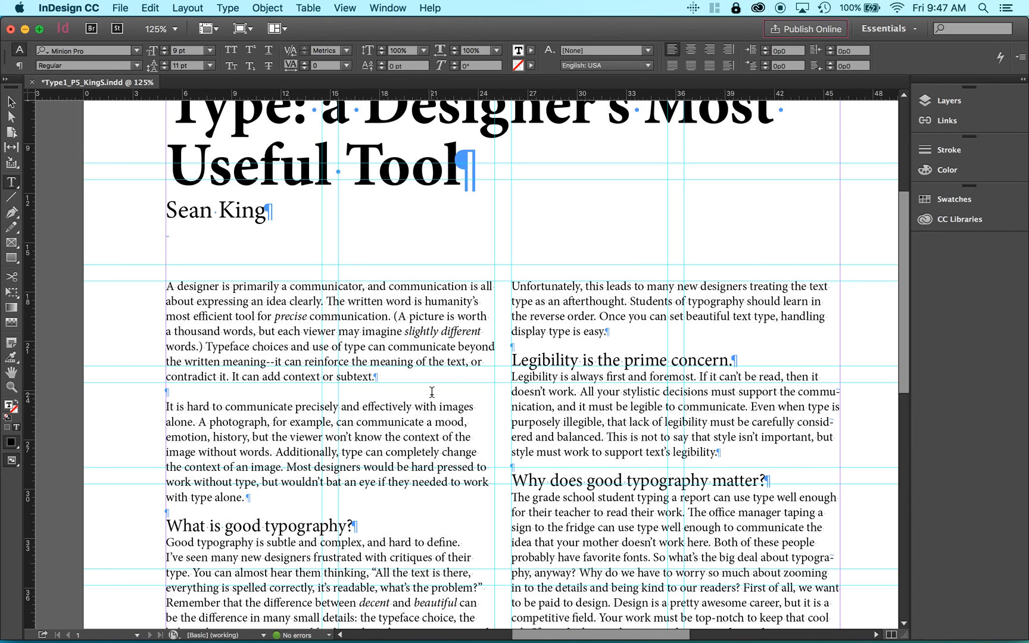
key(BackSpace)
key(BackSpace)
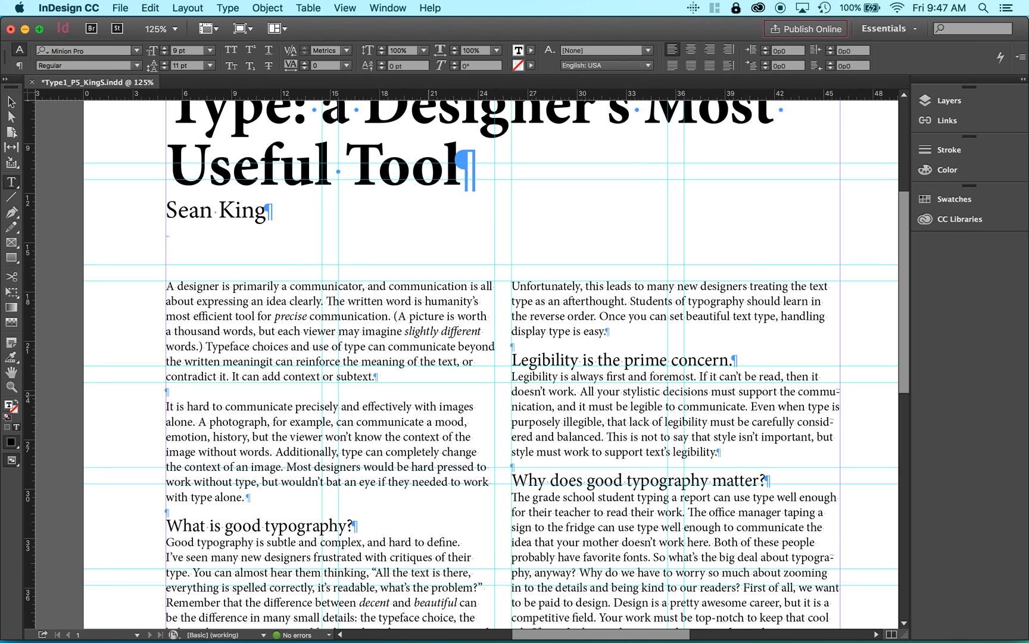
text(—)
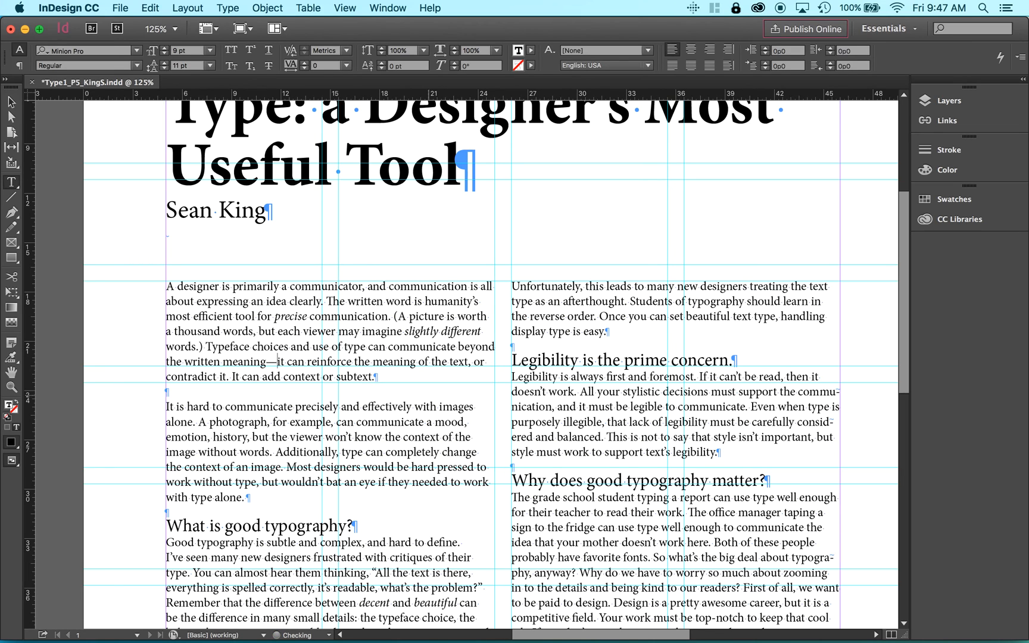
key(BackSpace)
text(--)
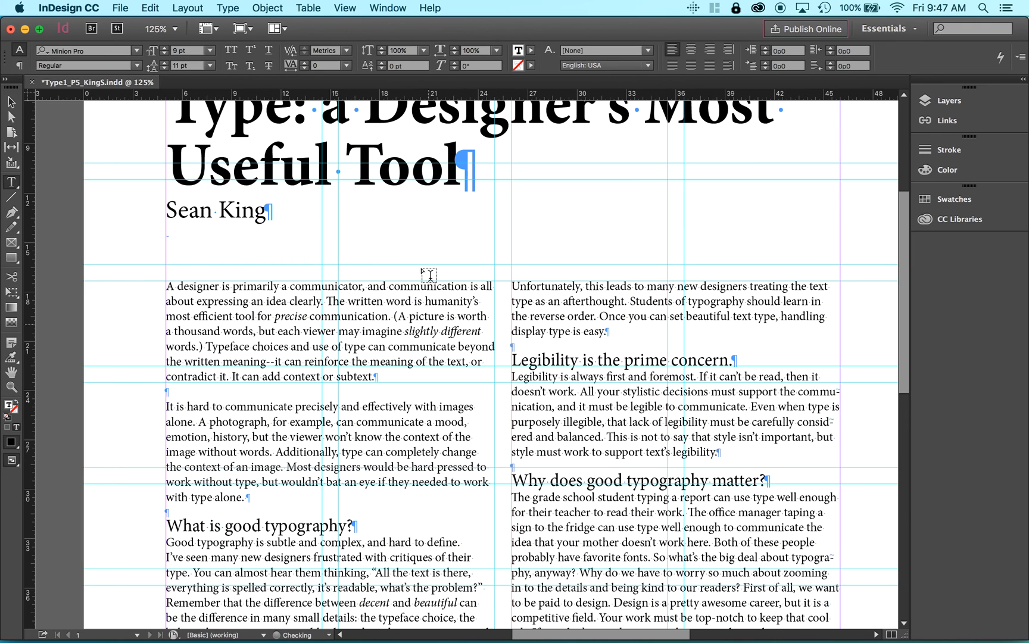
Set up a Find/Change text search for "--" across the document with an em dash as the replacement
click(150, 8)
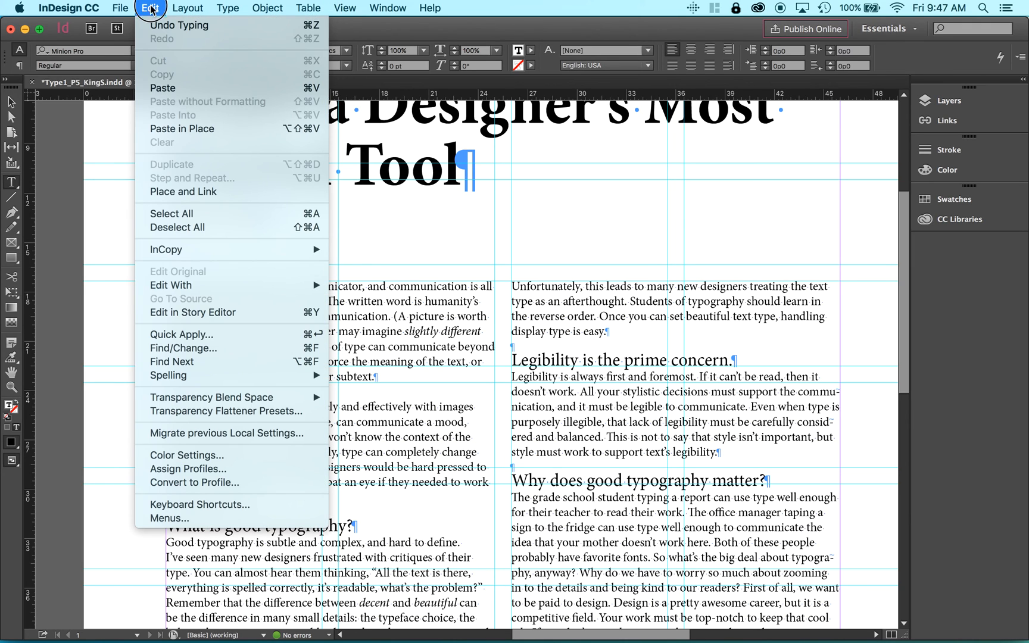
click(204, 349)
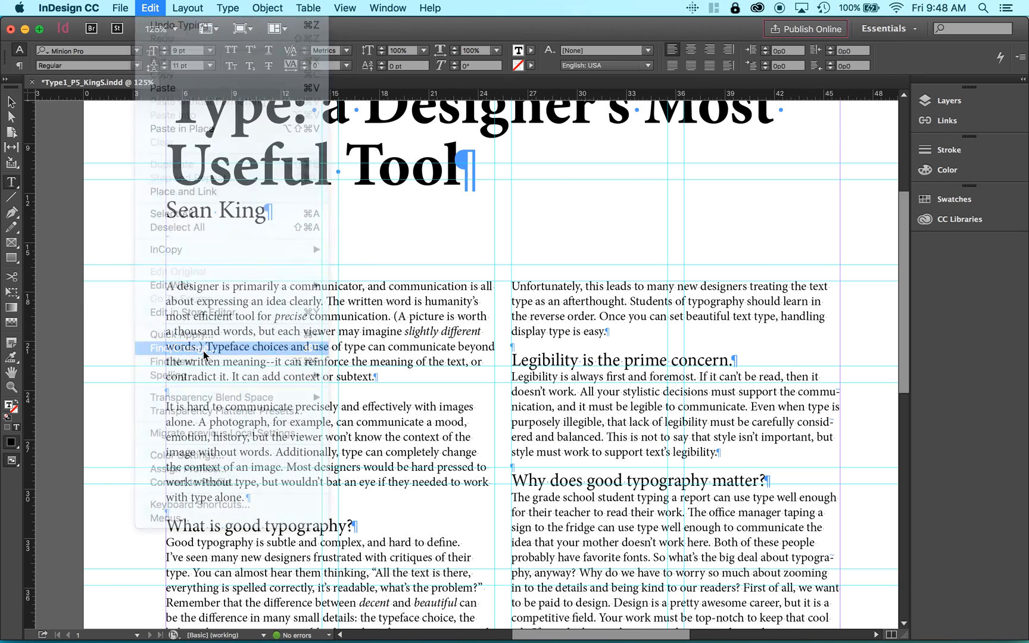
text(--)
key(Tab)
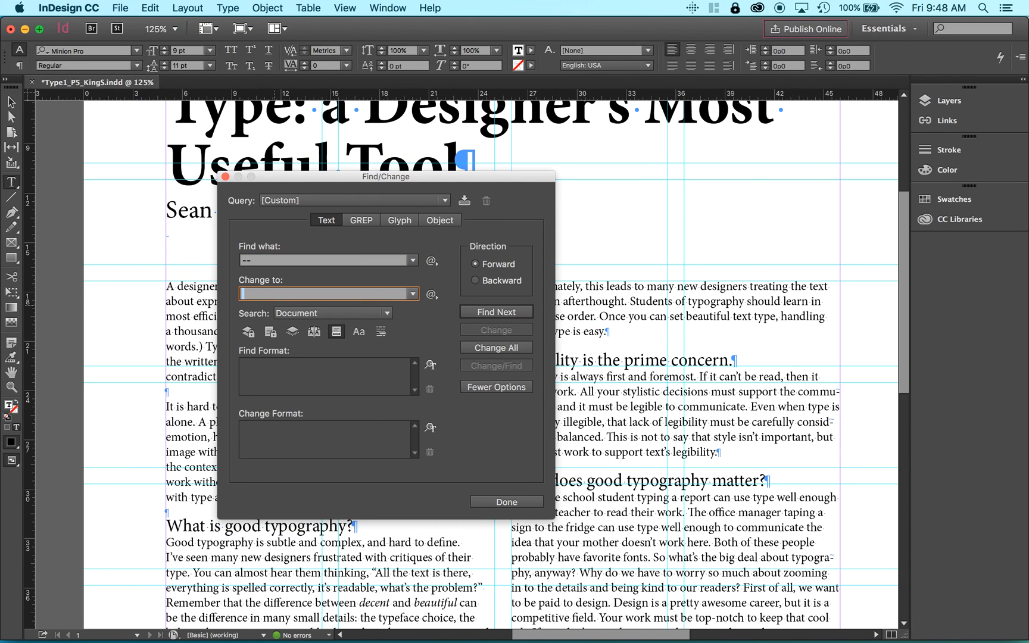
text(—)
click(431, 295)
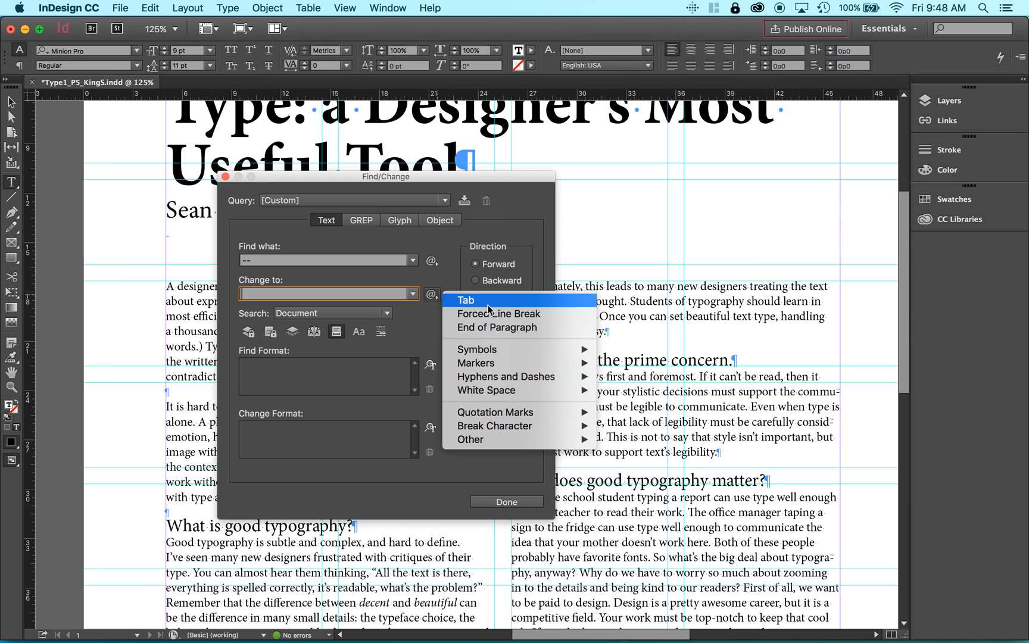
mouse_move(514, 380)
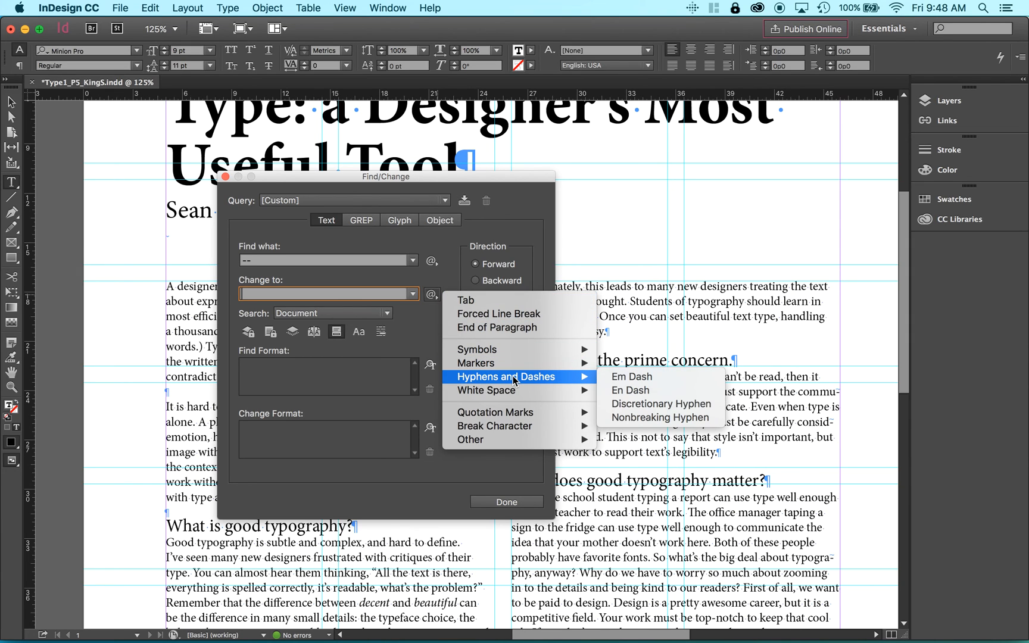
click(633, 377)
Find the double hyphen in the opening paragraph, replace it with the em dash, and close Find/Change
click(506, 313)
drag(464, 177, 706, 125)
click(752, 315)
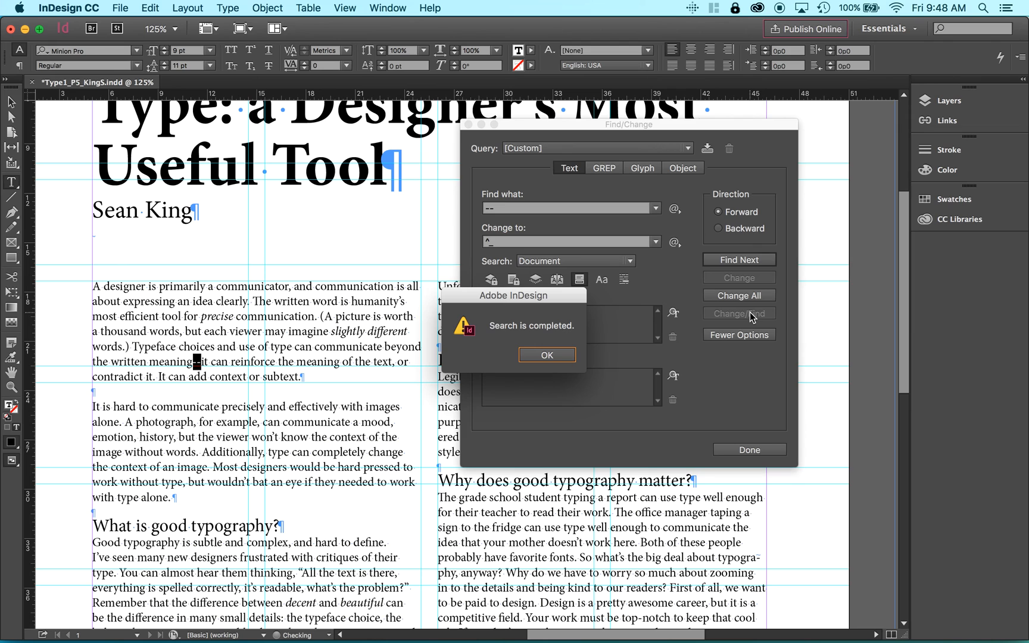
click(565, 363)
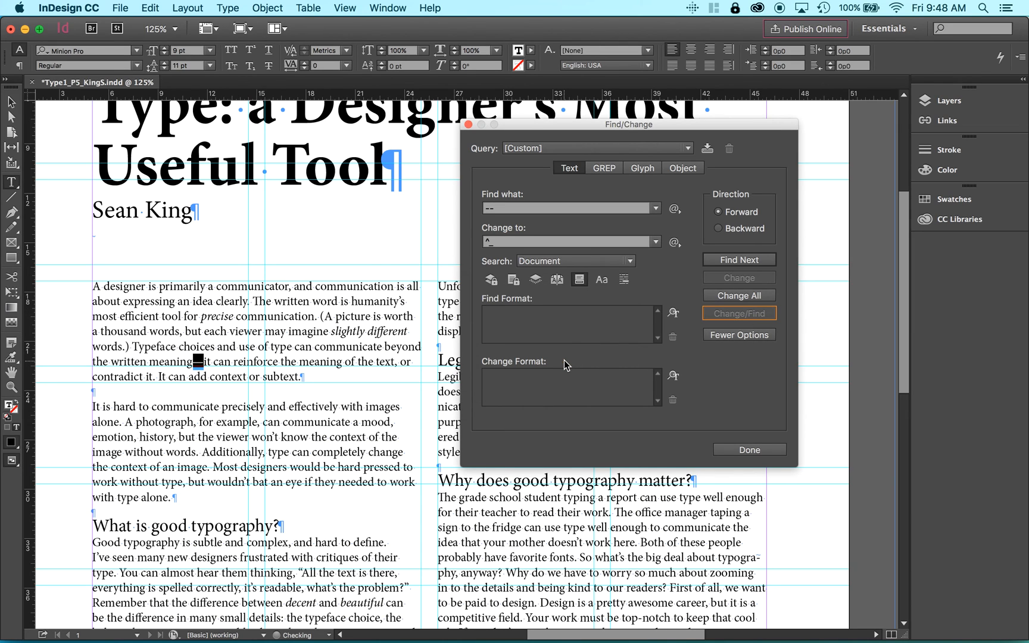
click(468, 124)
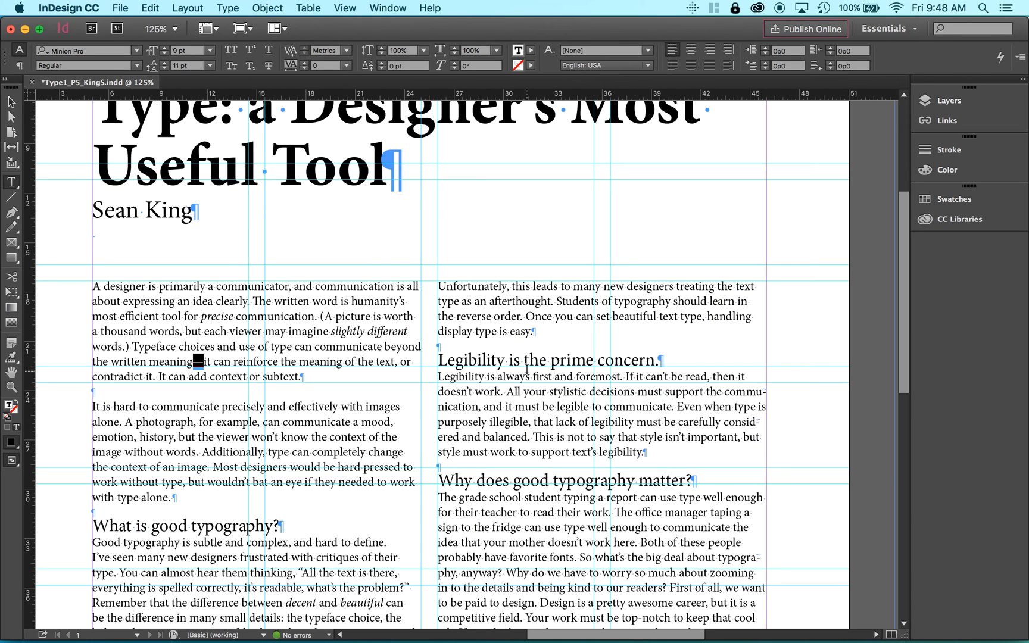
Look over the essay's dashes, deselect the text and save the document
scroll(526, 369, down, 5)
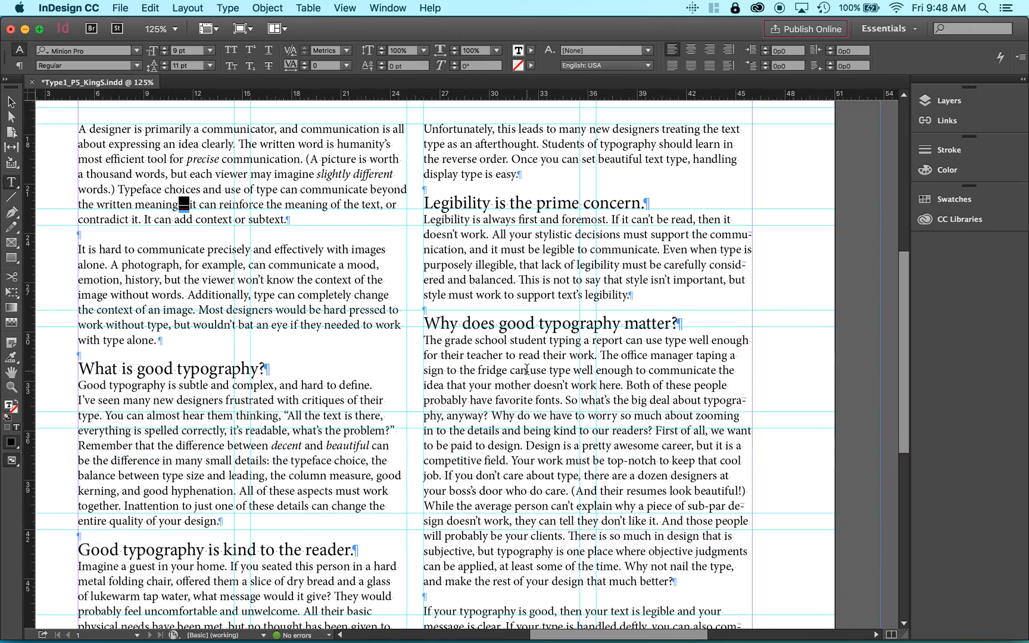
scroll(527, 369, down, 10)
scroll(526, 370, up, 15)
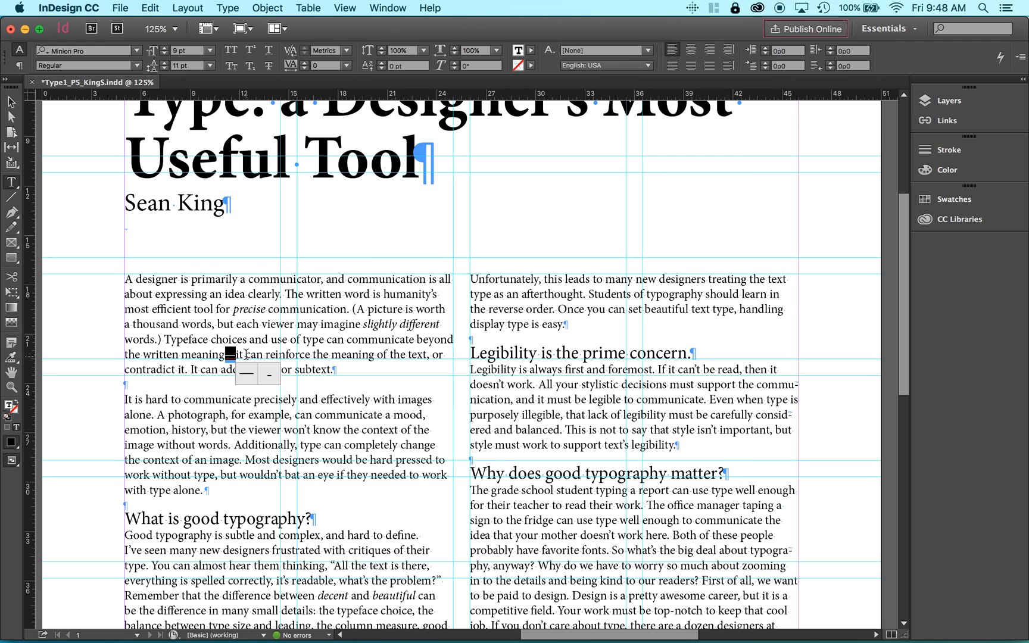
scroll(478, 421, down, 6)
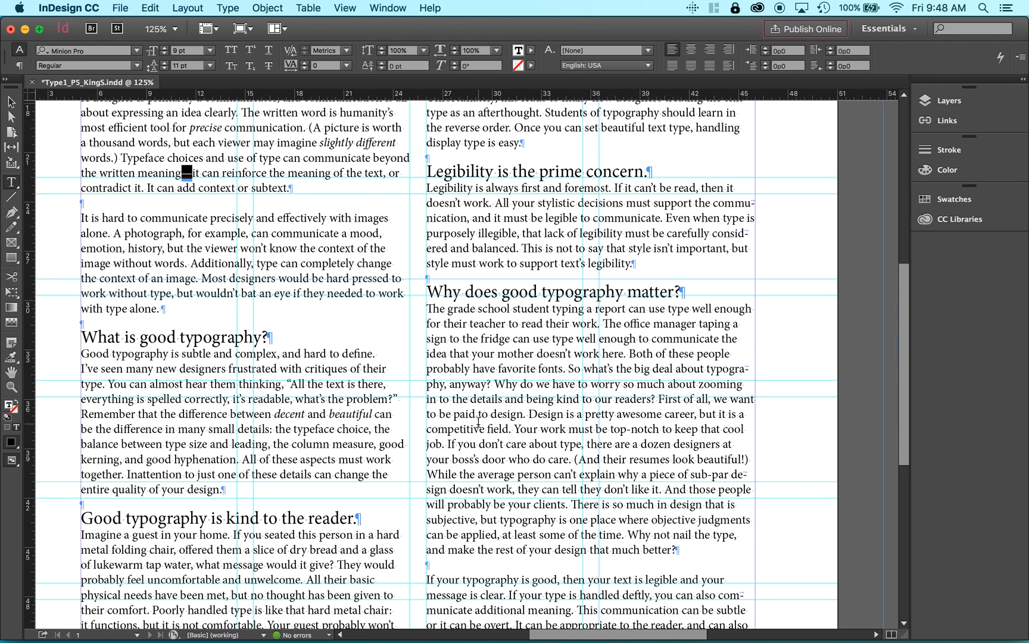
click(11, 102)
click(59, 230)
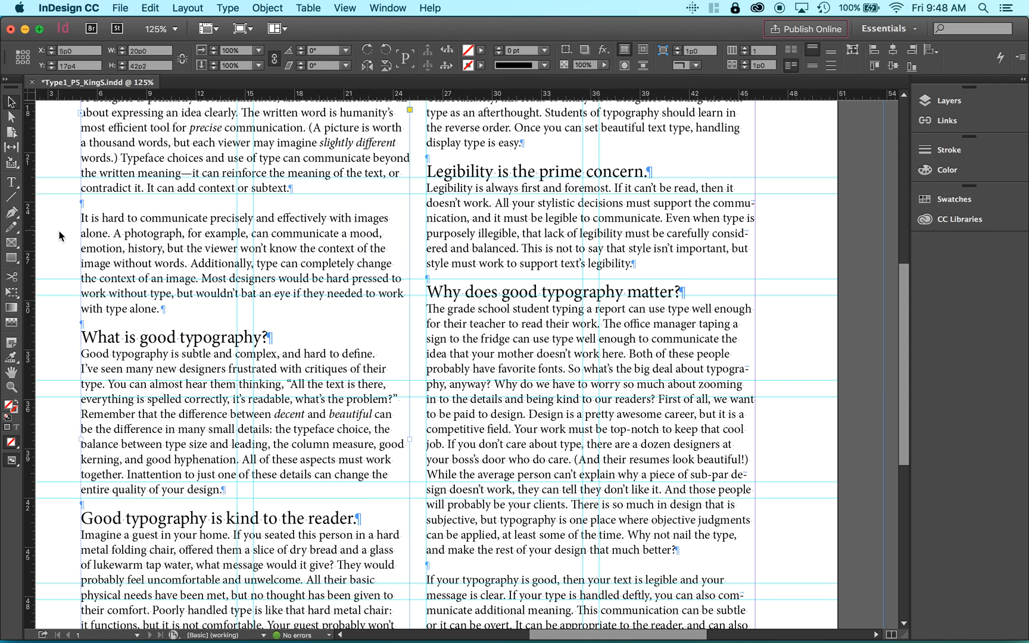
scroll(469, 451, up, 2)
scroll(470, 453, up, 1)
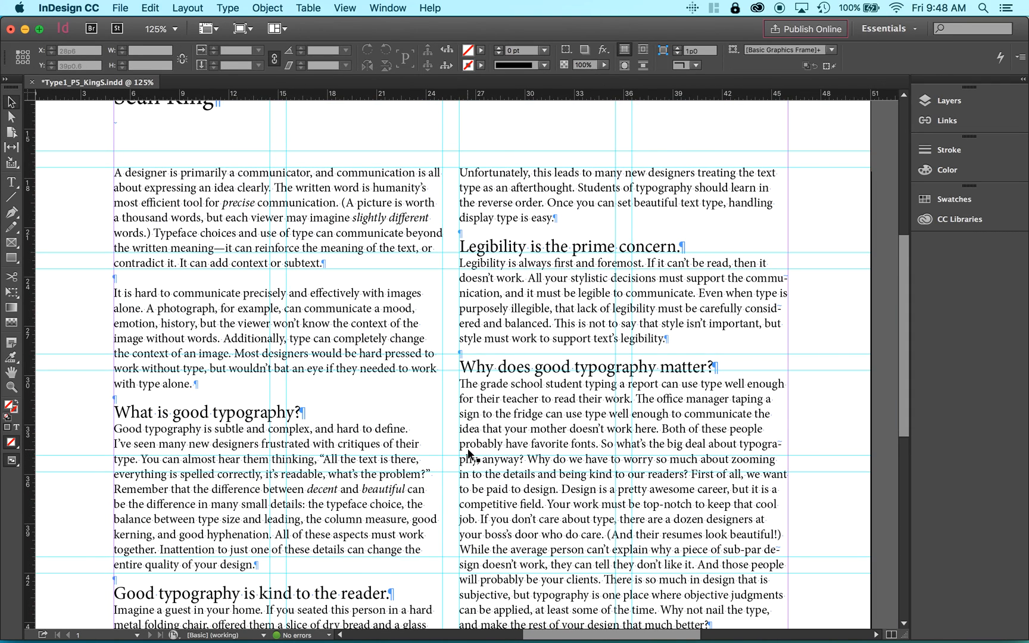
key(super+s)
Switch to the assignment PDF in Acrobat and read the remaining instructions on the "Designing the page" sheet
mouse_move(838, 630)
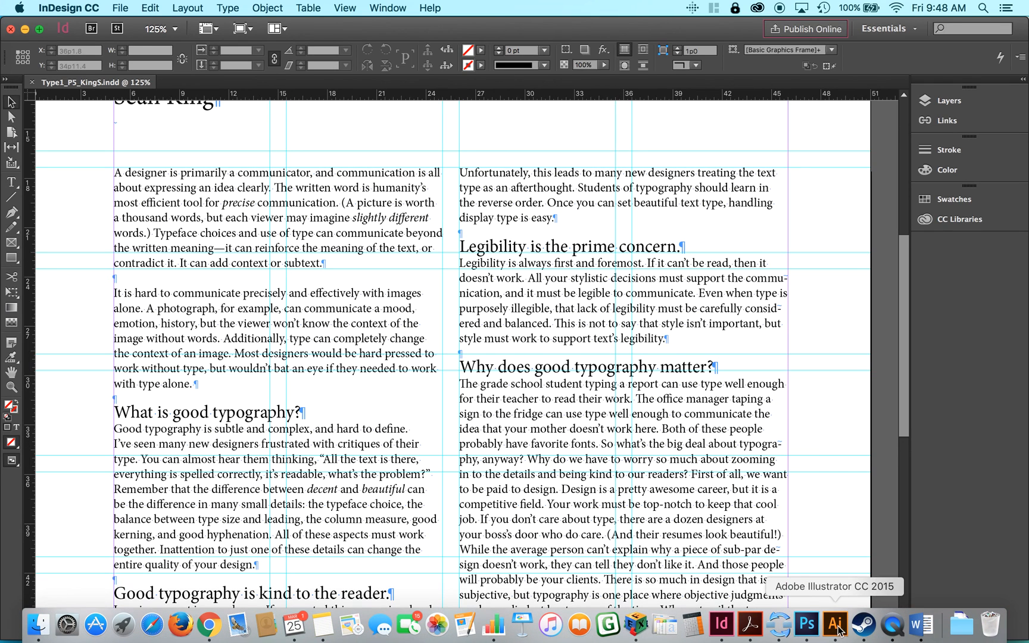
click(749, 624)
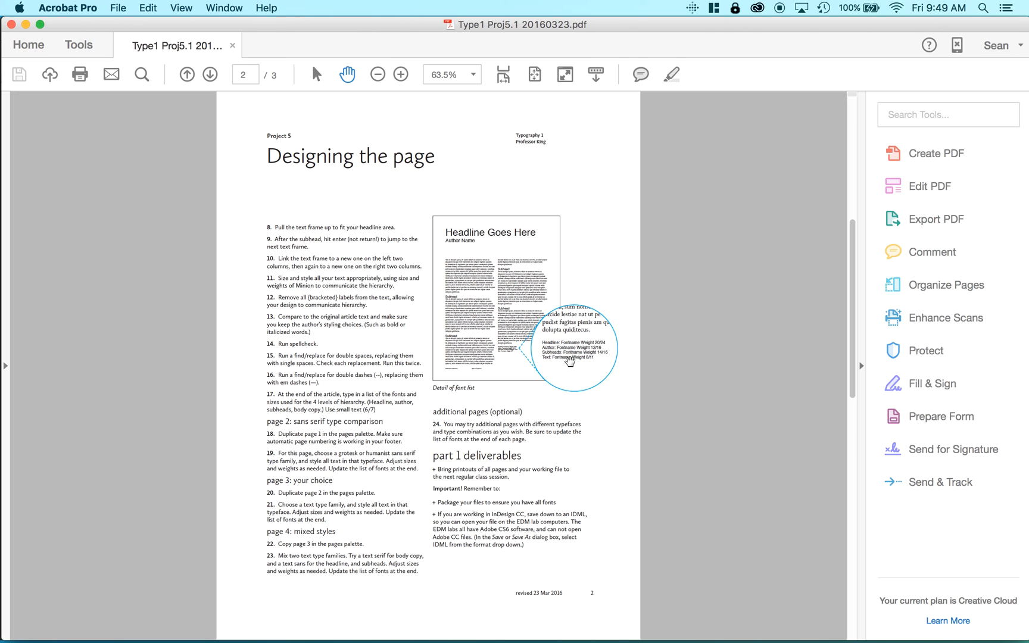
mouse_move(963, 639)
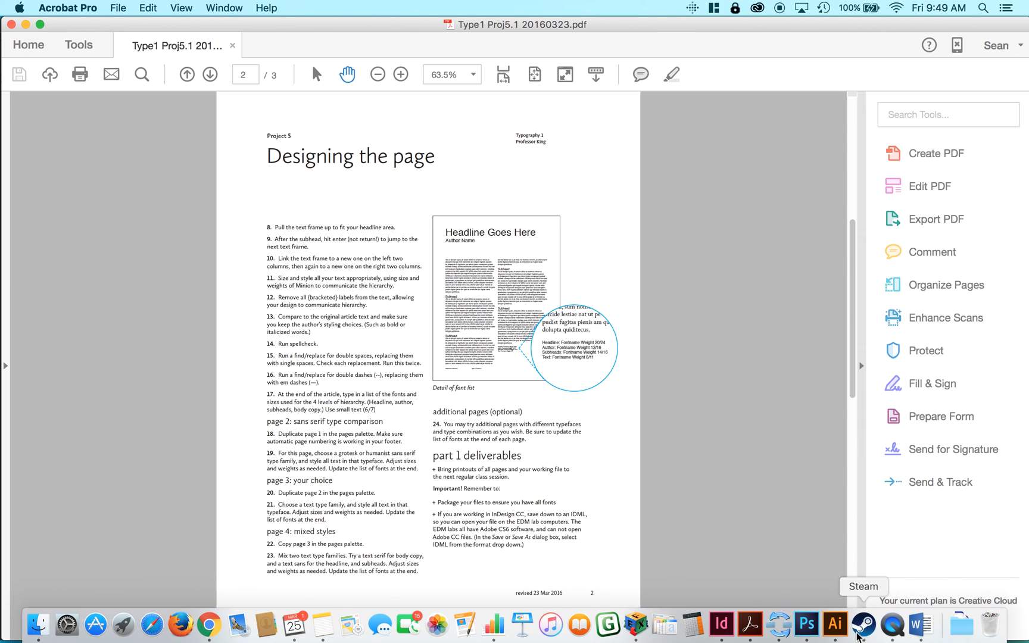
Switch back to InDesign and check the font, weight, size and leading of the article's headline
click(721, 636)
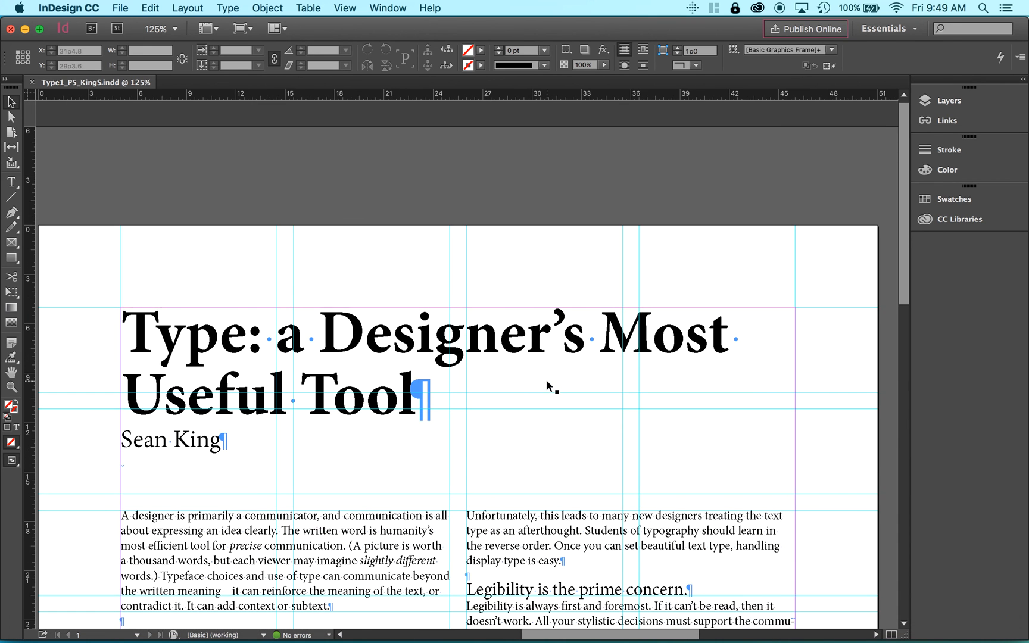
scroll(547, 386, down, 5)
click(11, 184)
click(150, 172)
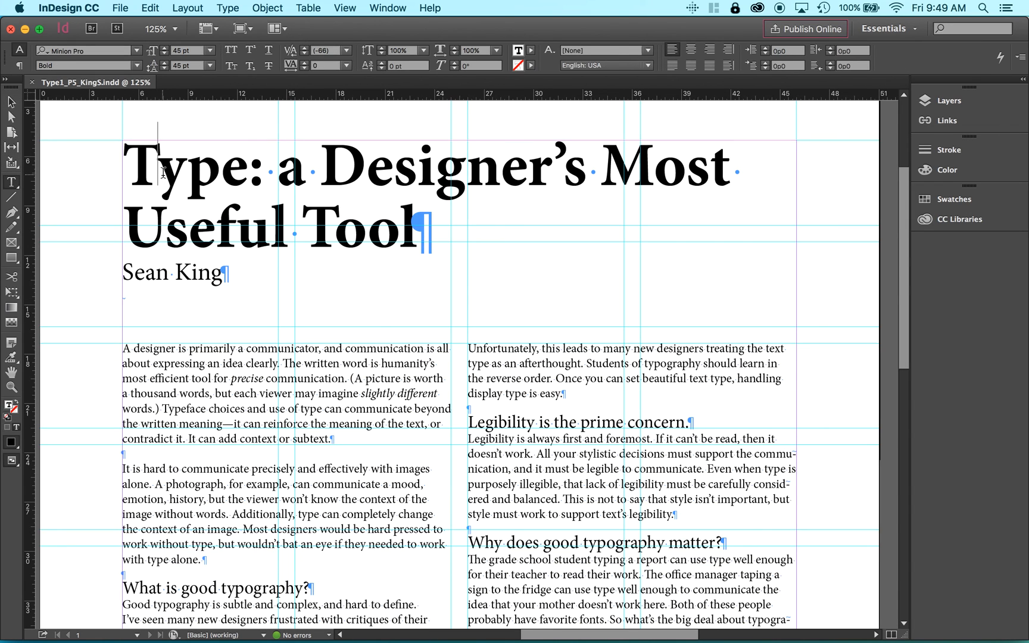
triple_click(149, 173)
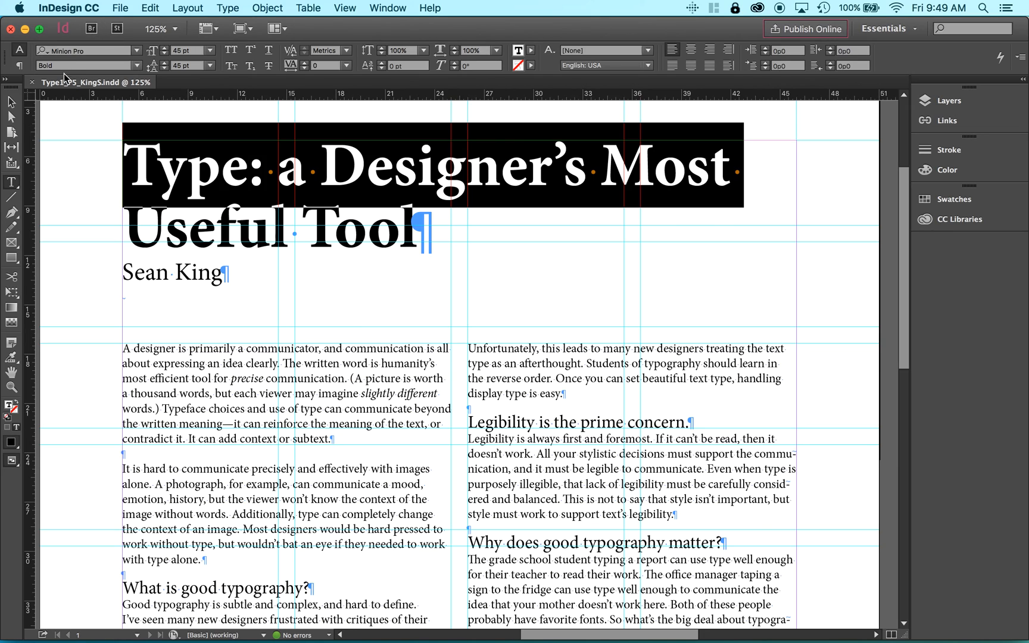
Start a font list on a new line after the article's last paragraph with the entry "Headline: Minion Bold 45/45"
scroll(554, 349, down, 10)
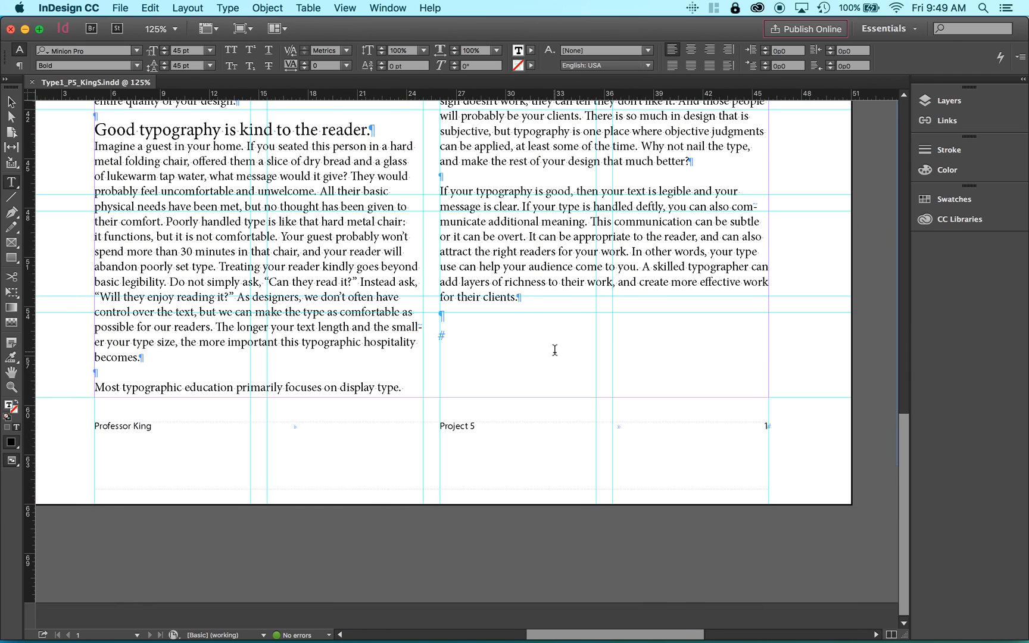
click(457, 318)
key(Return)
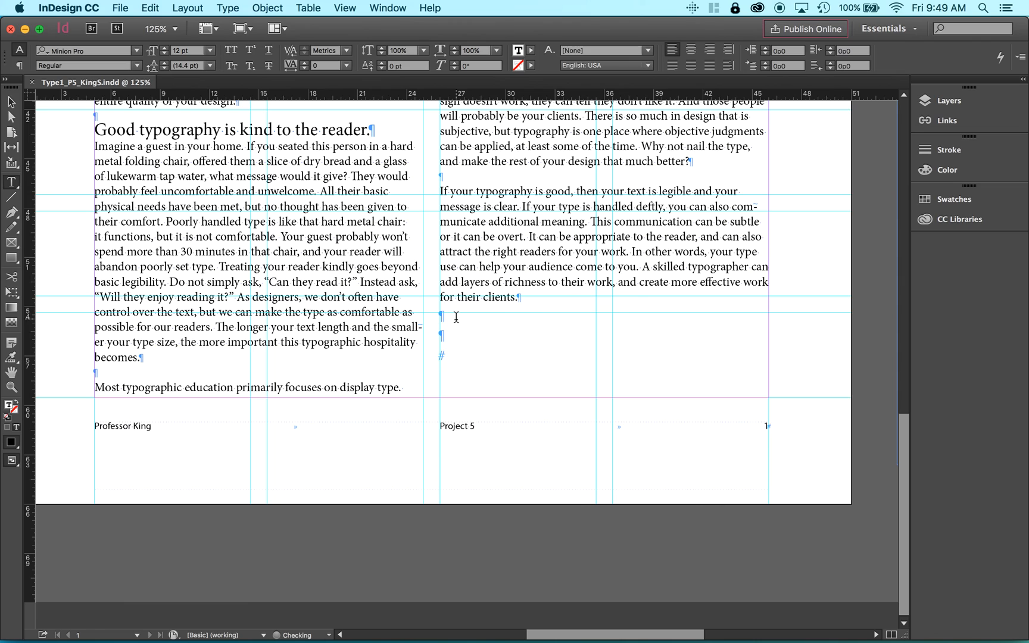
text(Headline)
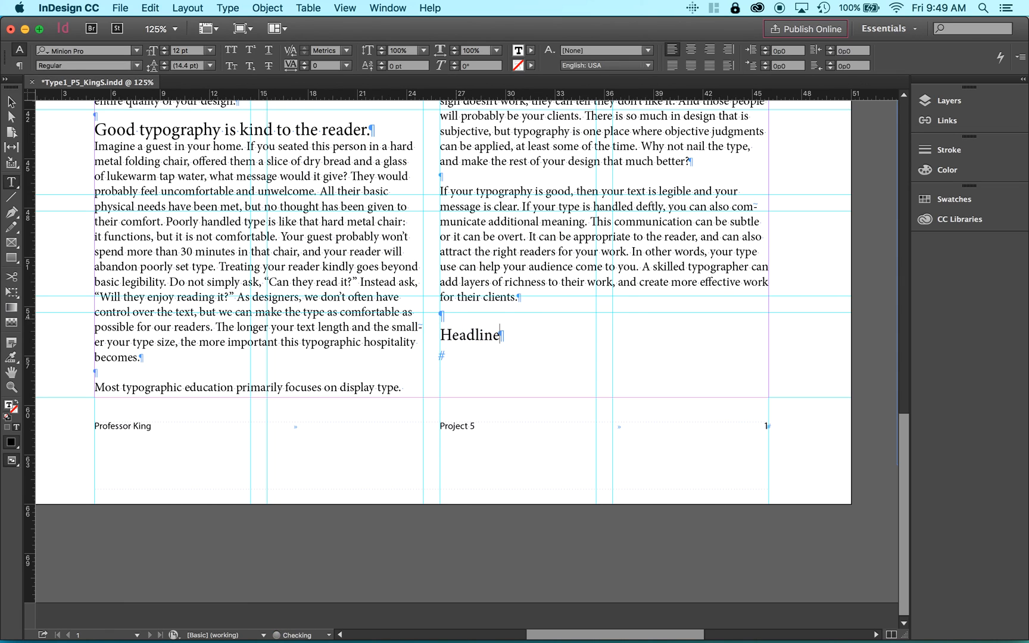
text(: Minion Bold)
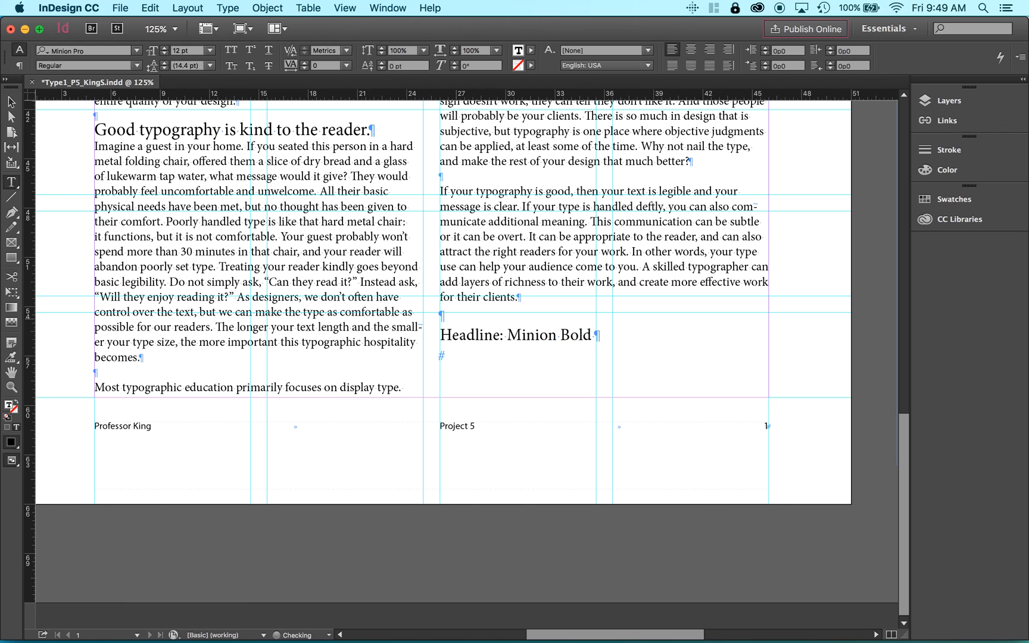
text( 45/45)
Set the headline entry of the font list to 6 pt type with 7 pt leading
triple_click(461, 330)
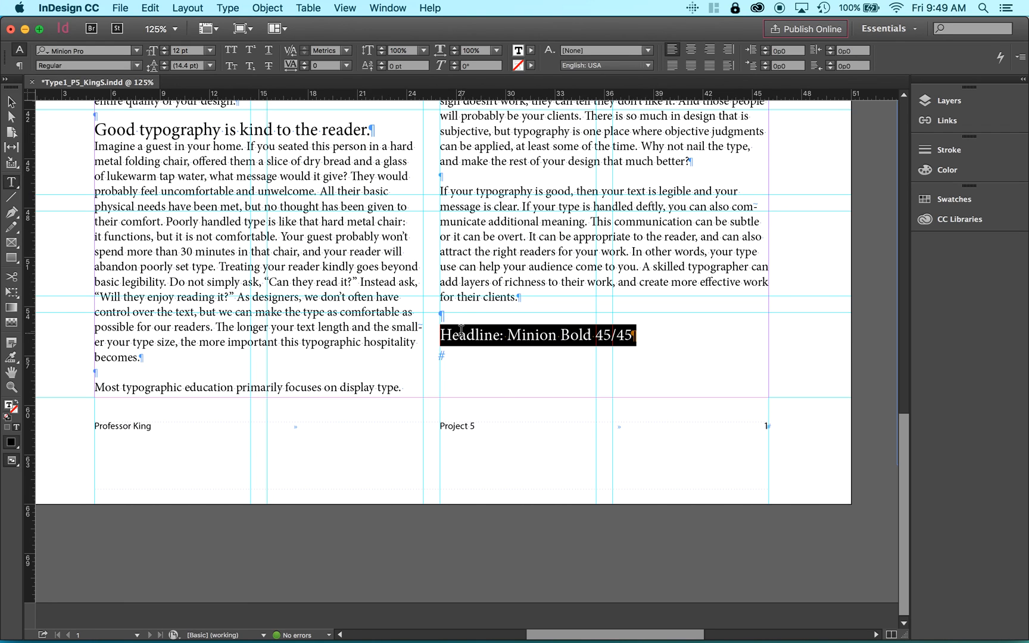
click(179, 52)
triple_click(180, 52)
text(6)
key(Tab)
text(7)
key(Return)
Check the type settings of the author's byline and add the line "Author: Minion 18/24" to the font list
click(532, 331)
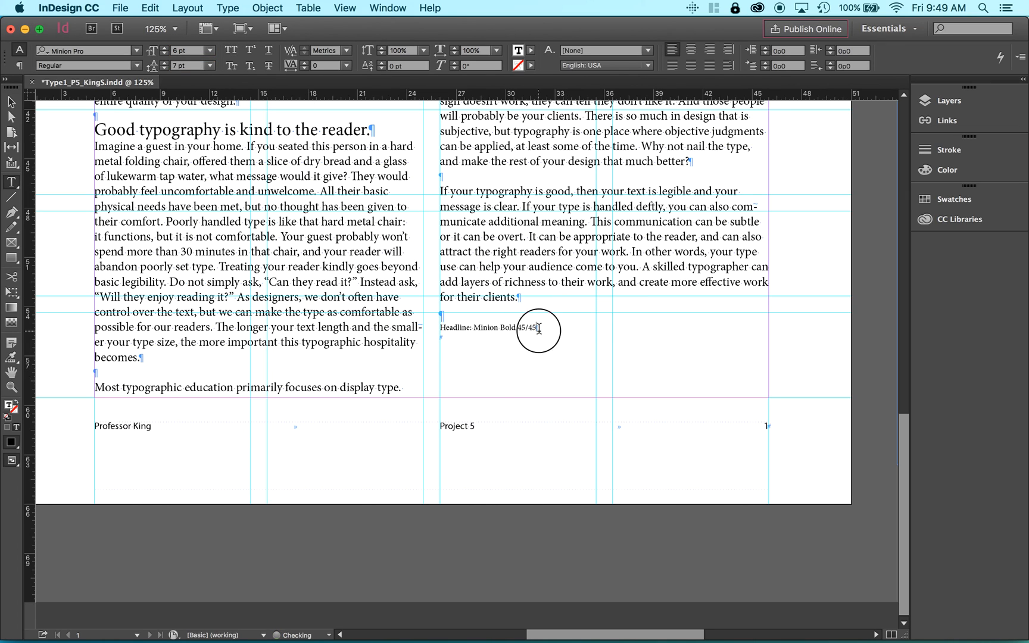
key(Return)
scroll(546, 336, up, 15)
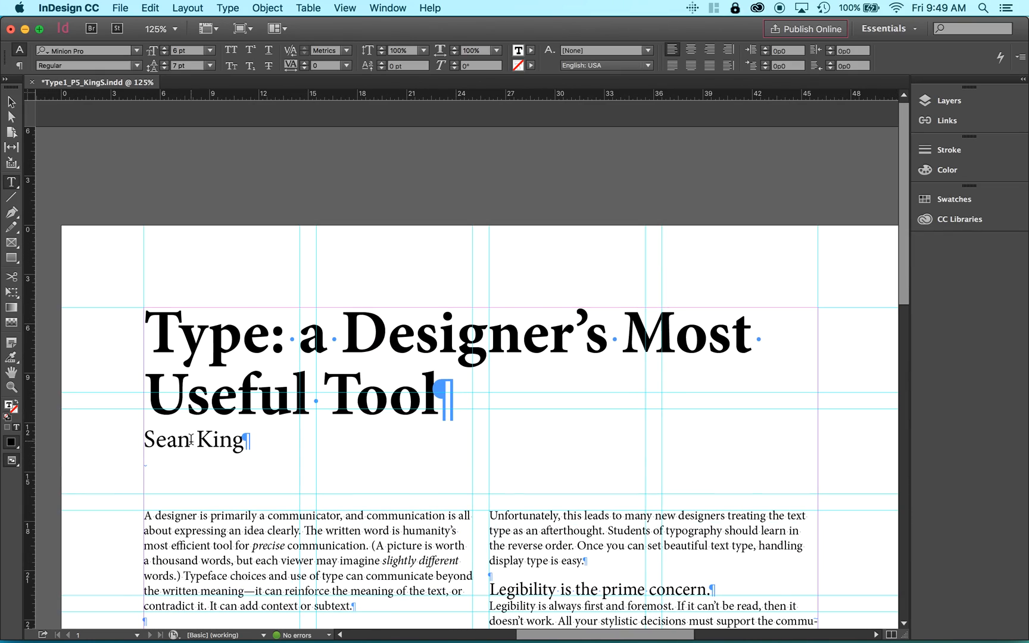
triple_click(191, 440)
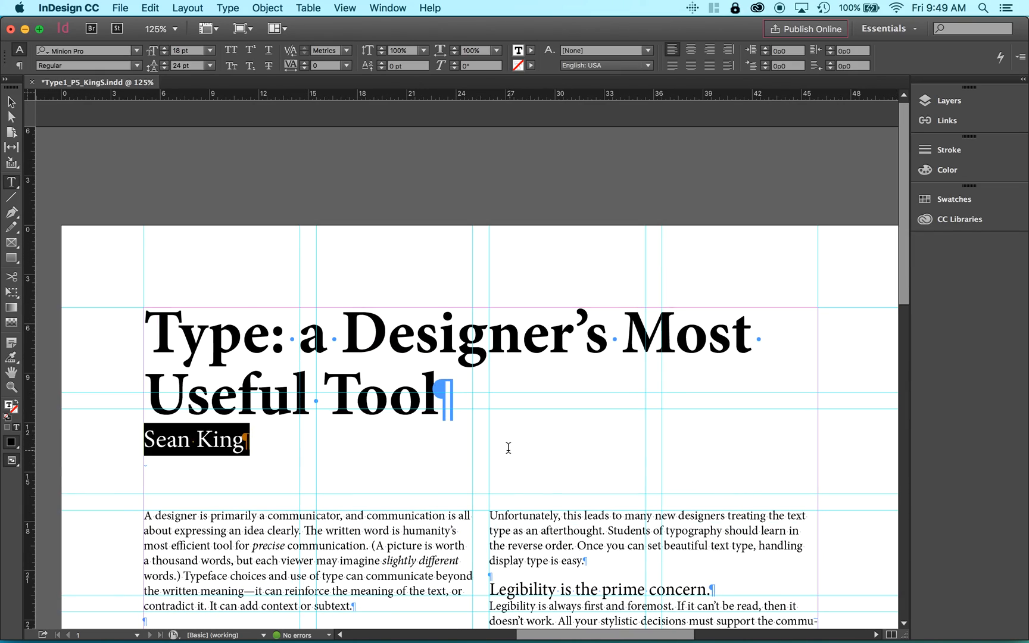
scroll(508, 448, down, 15)
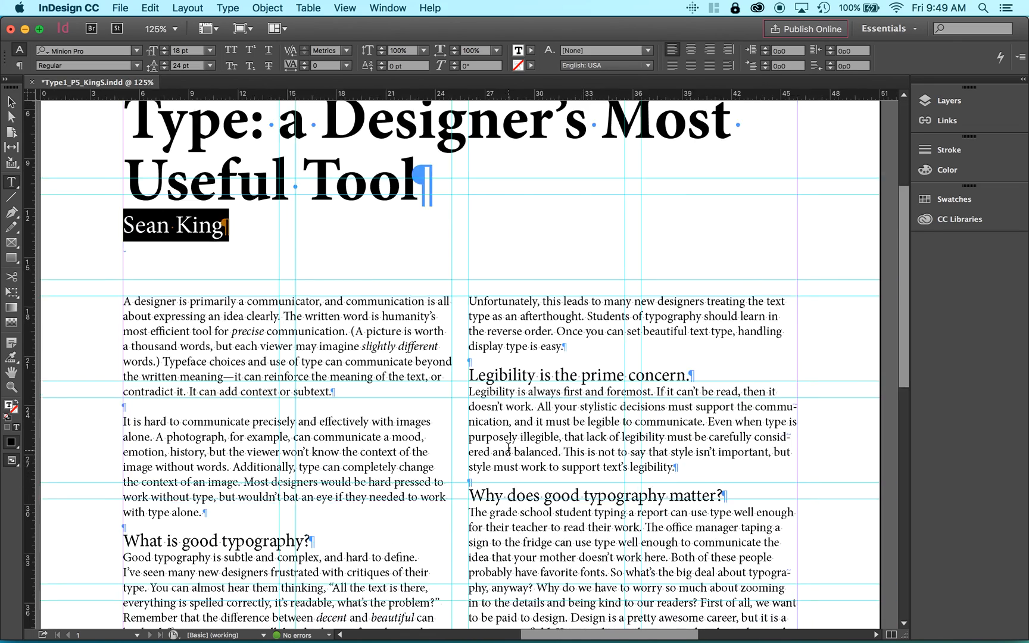
click(417, 339)
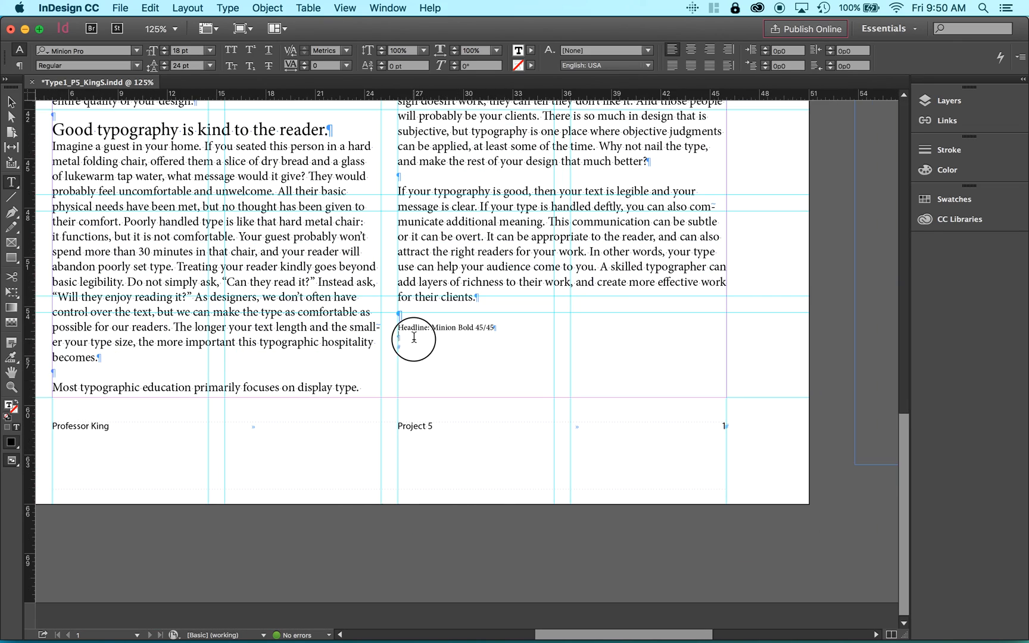
text(Author: Minion 18/24)
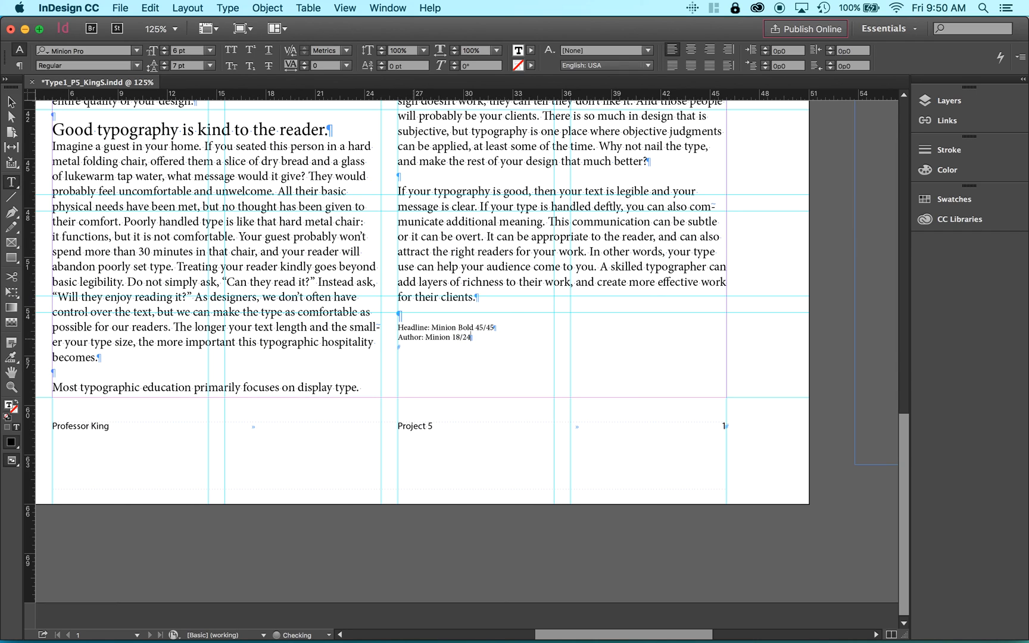
Check the type settings of a subhead and add the line "Subheads: Minion 13/11" to the font list
key(Return)
scroll(453, 343, up, 5)
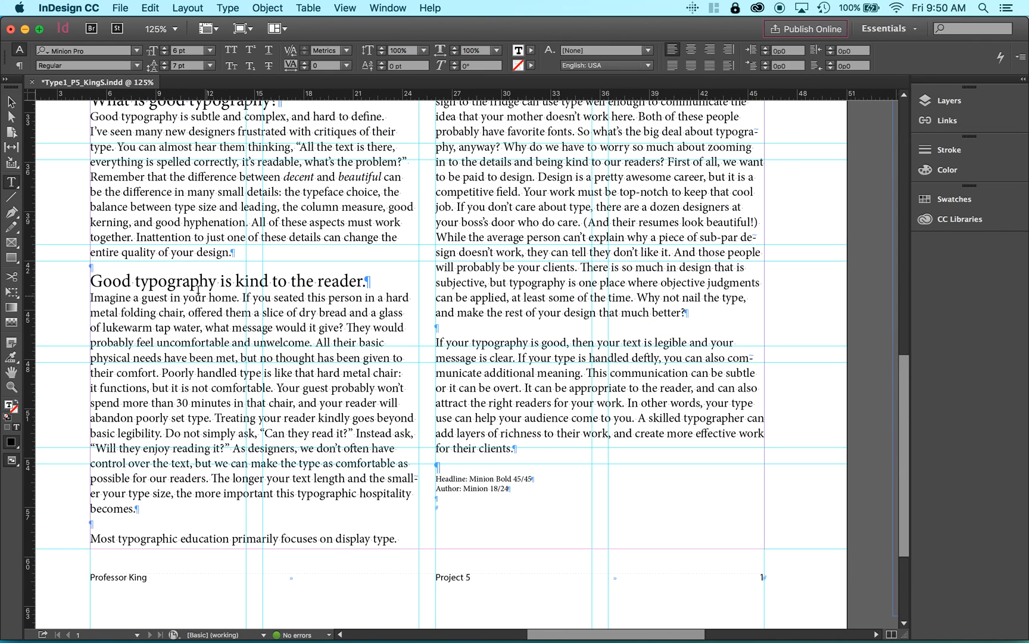
triple_click(178, 281)
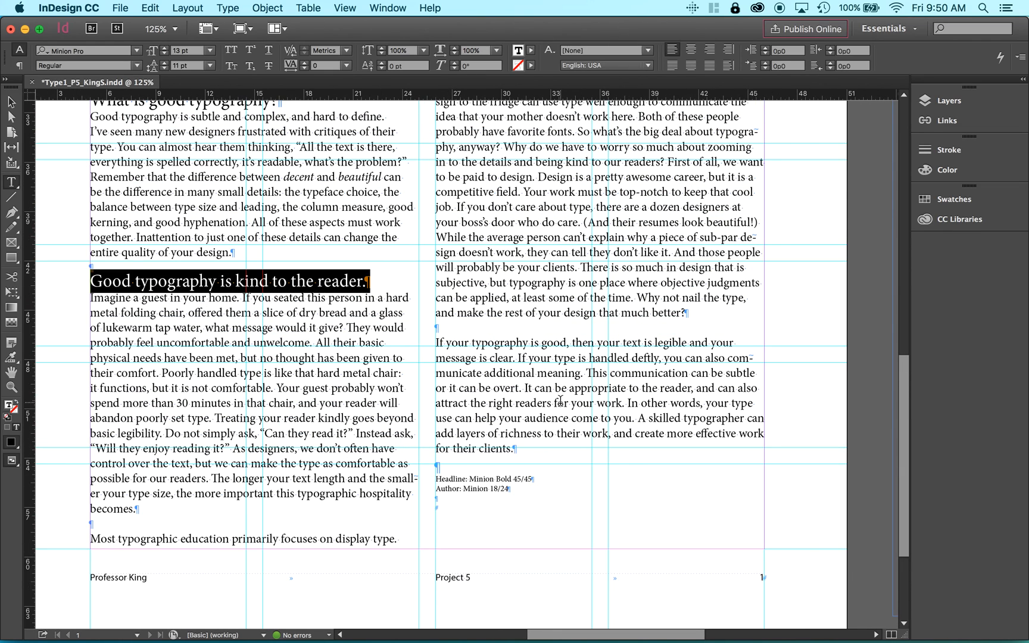
scroll(489, 374, down, 3)
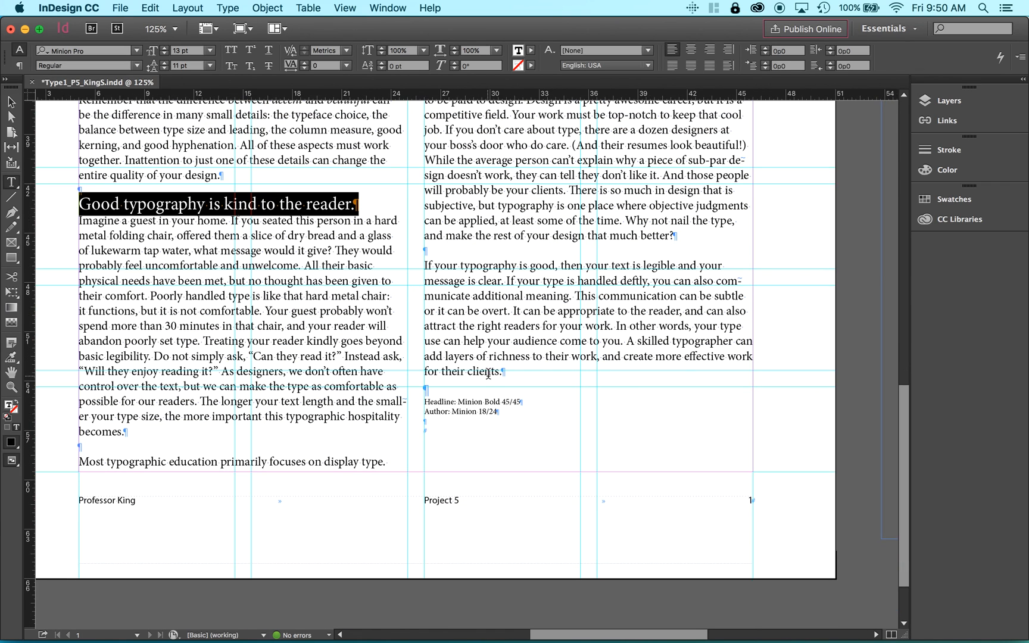
click(436, 420)
text(Subheads: Minion 13/11)
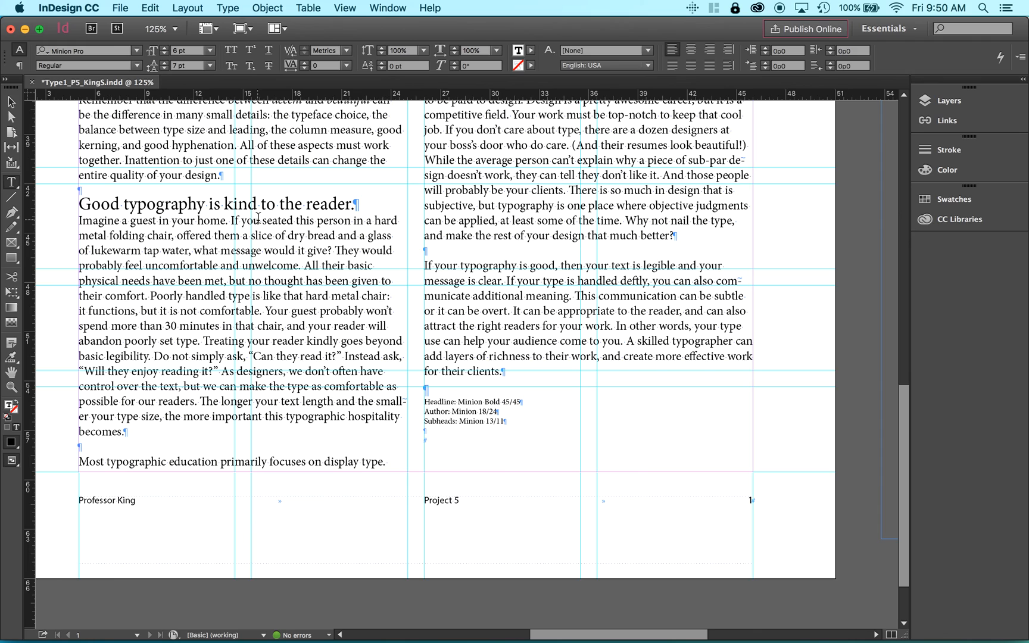
Check the body text's type settings and add the line "Body Copy: Minion 9/11" to the font list
triple_click(129, 220)
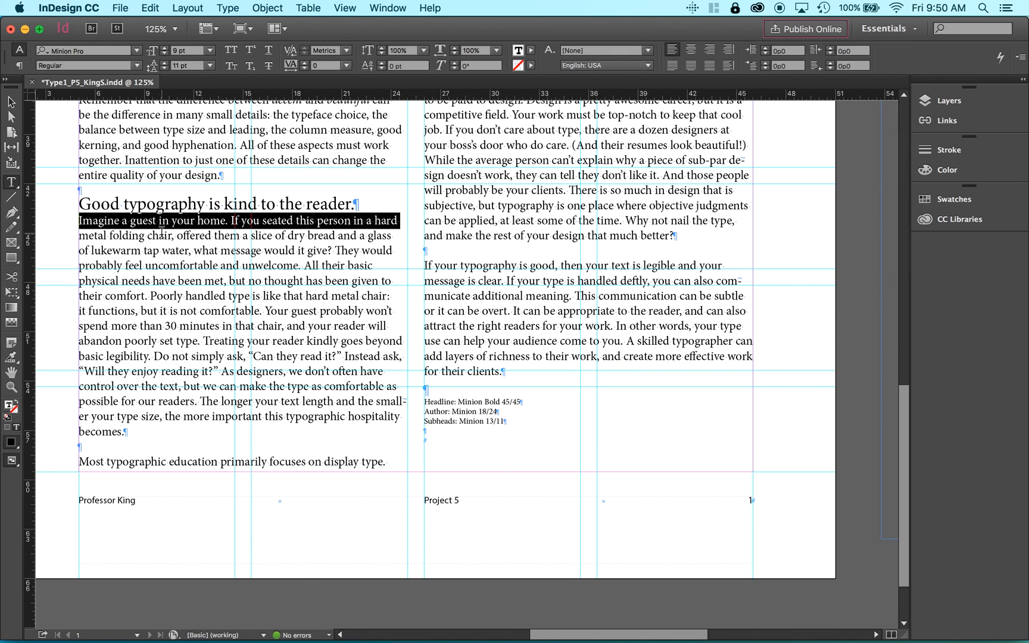
click(436, 433)
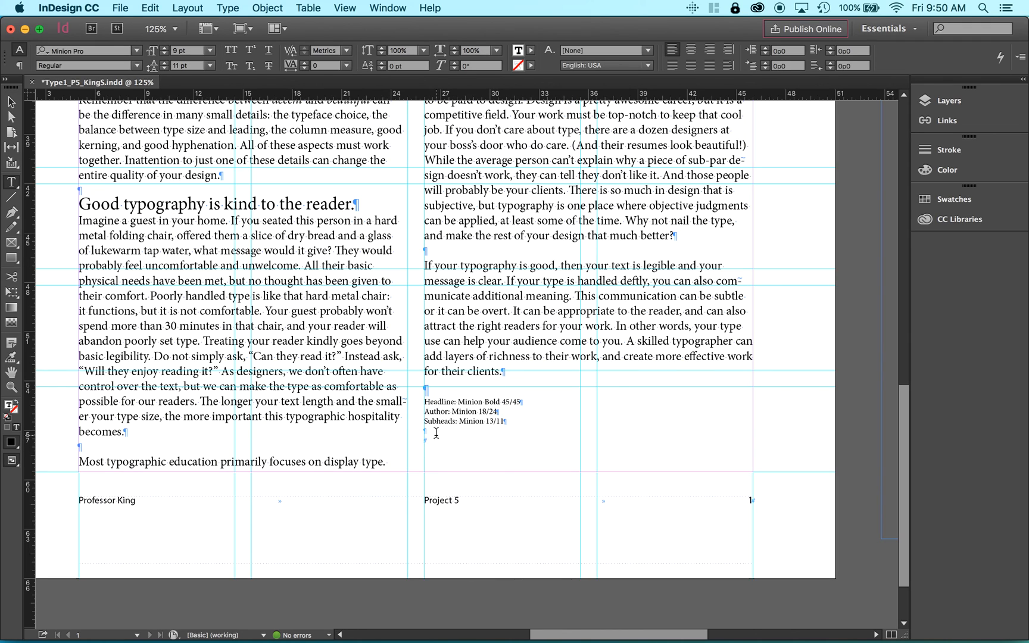
text(Body Copy: Minion 9/11)
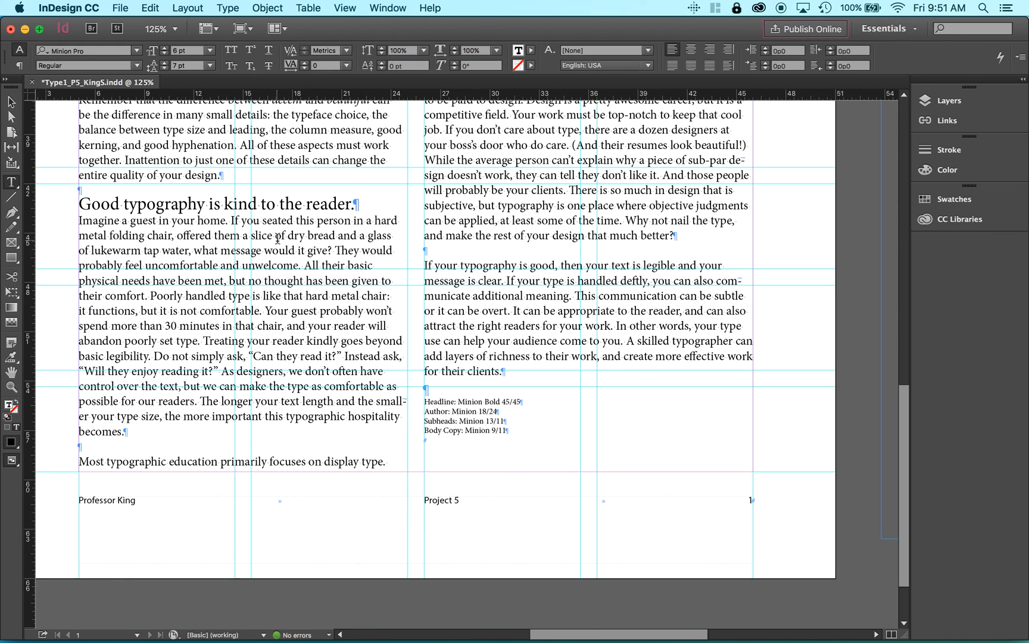
Leave text editing, deselect the text frame and save the document
click(11, 103)
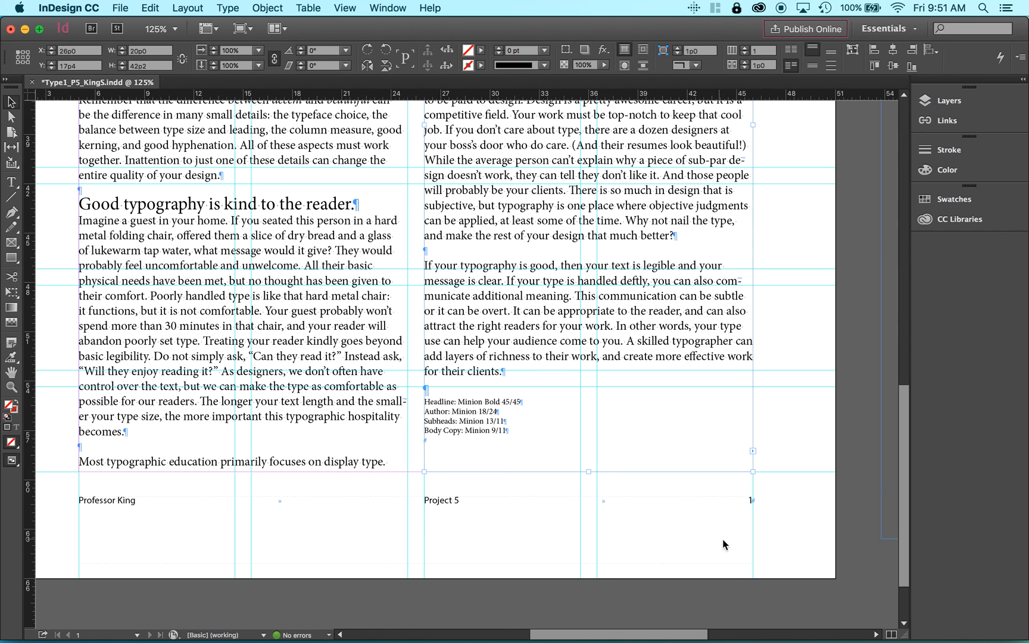
click(693, 544)
key(super+0)
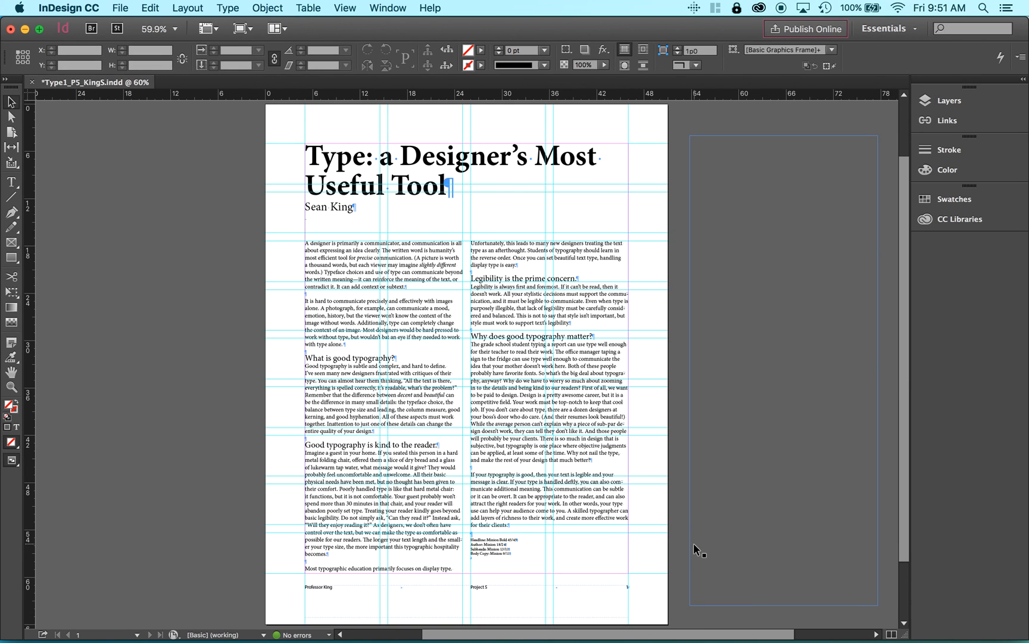
key(super+s)
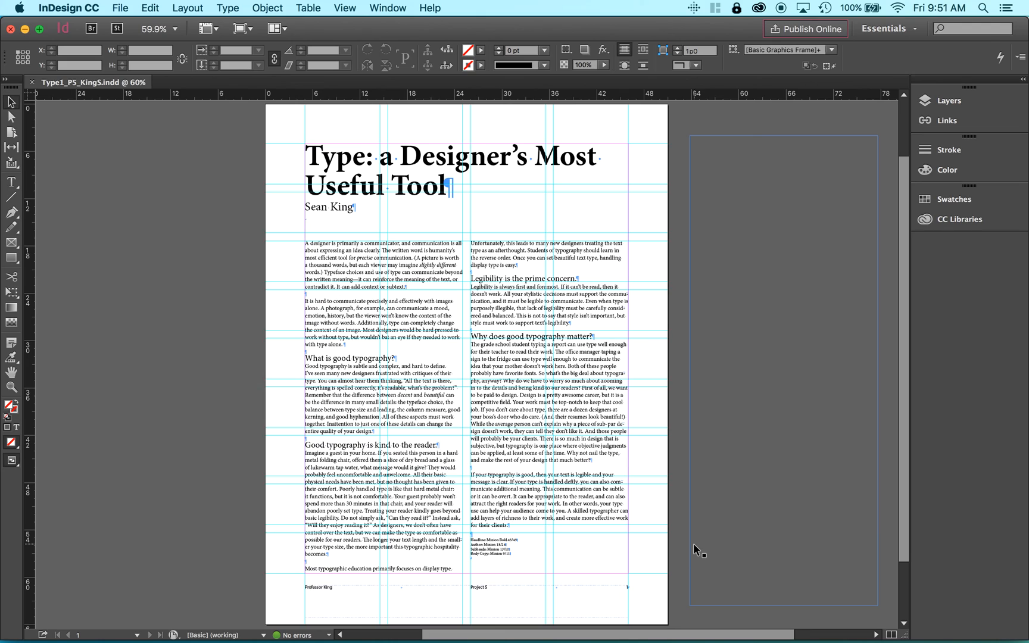